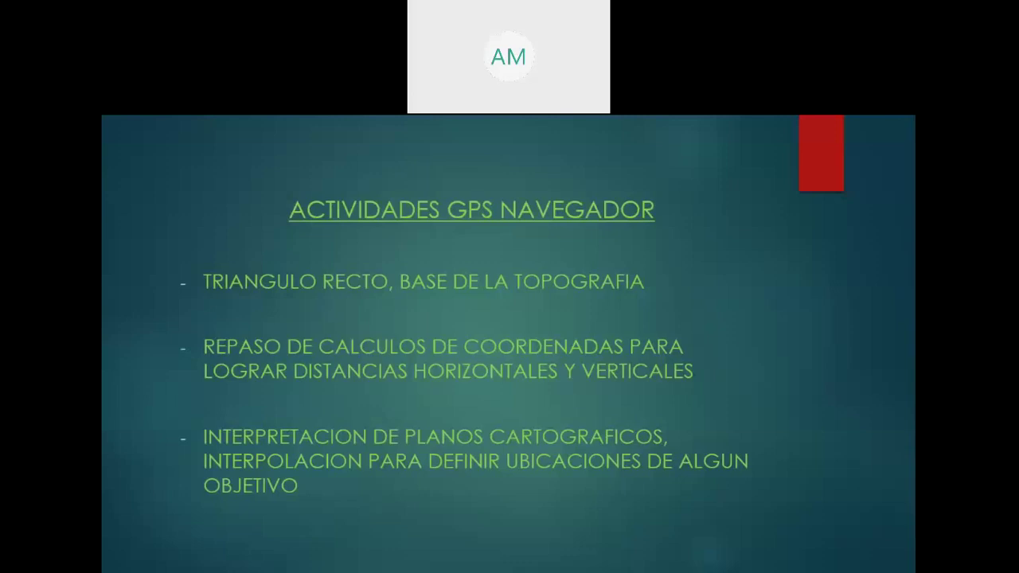
Step: Advance through the right-triangle and distance-formula slides, step back once, then exit the slide show
click(421, 515)
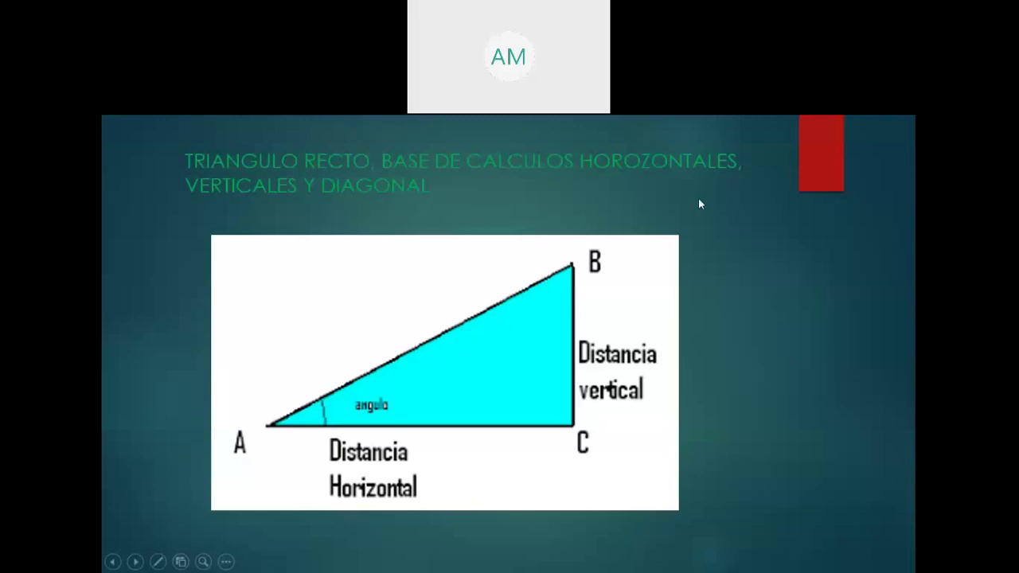
mouse_move(603, 202)
click(464, 549)
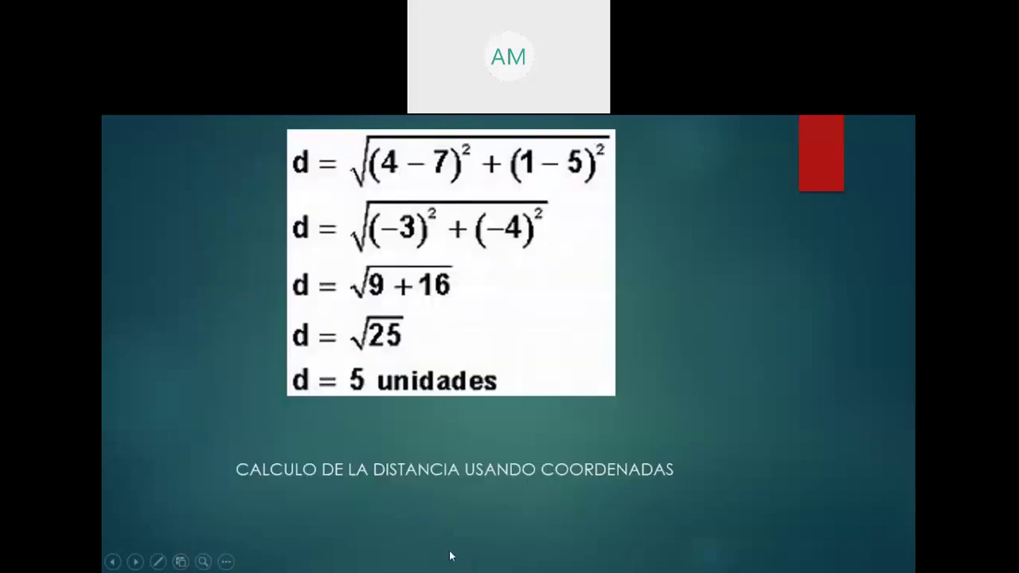
key(Left)
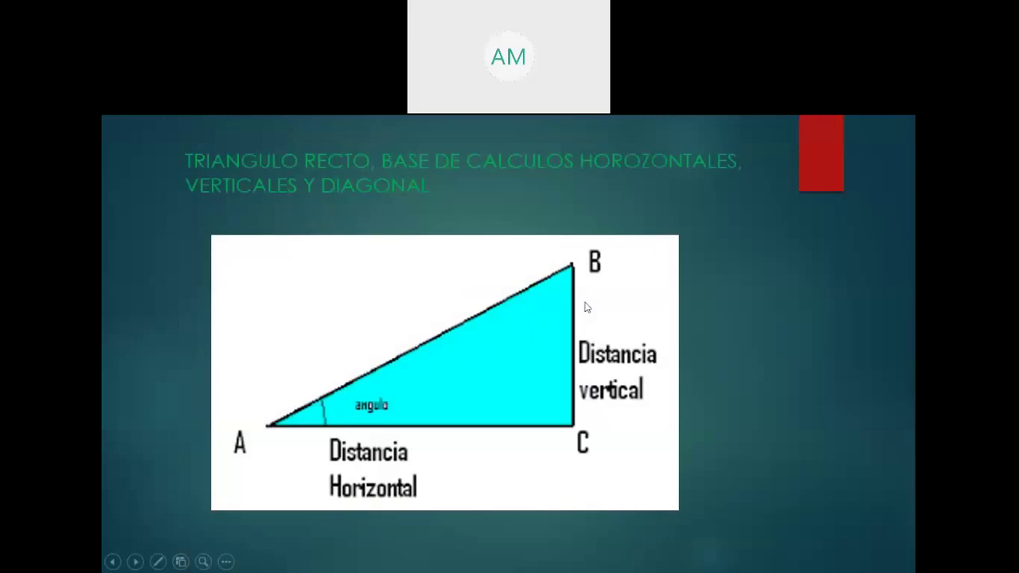
key(Escape)
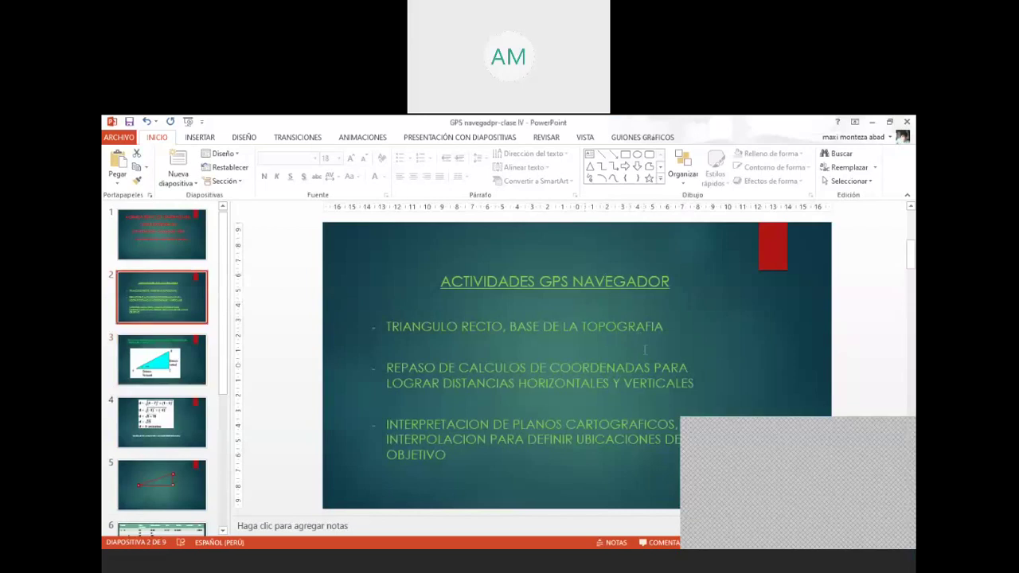
Step: Fix the misspelled word in slide 3's title to HORIZONTALES and present from that slide
key(Down)
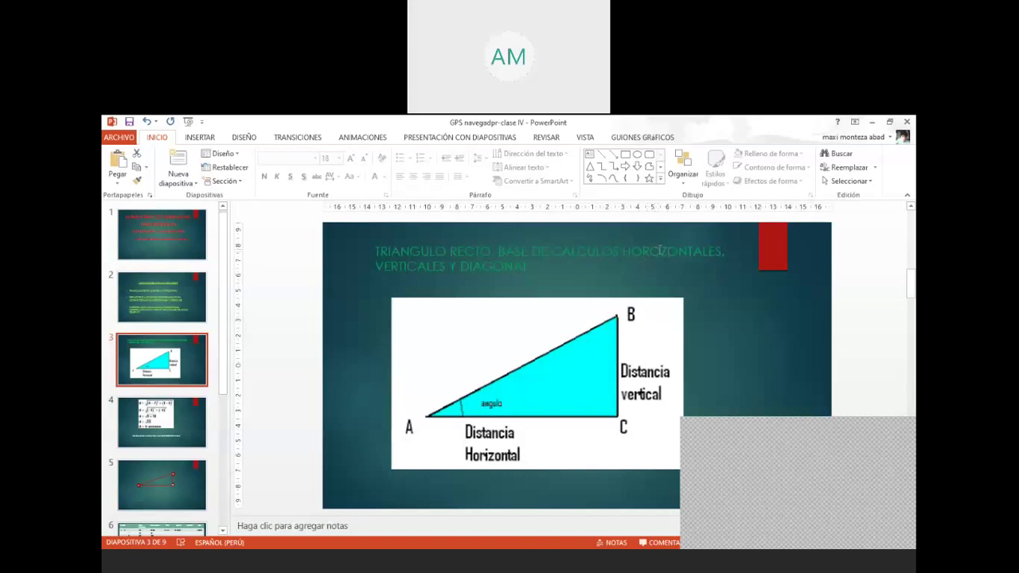
click(660, 251)
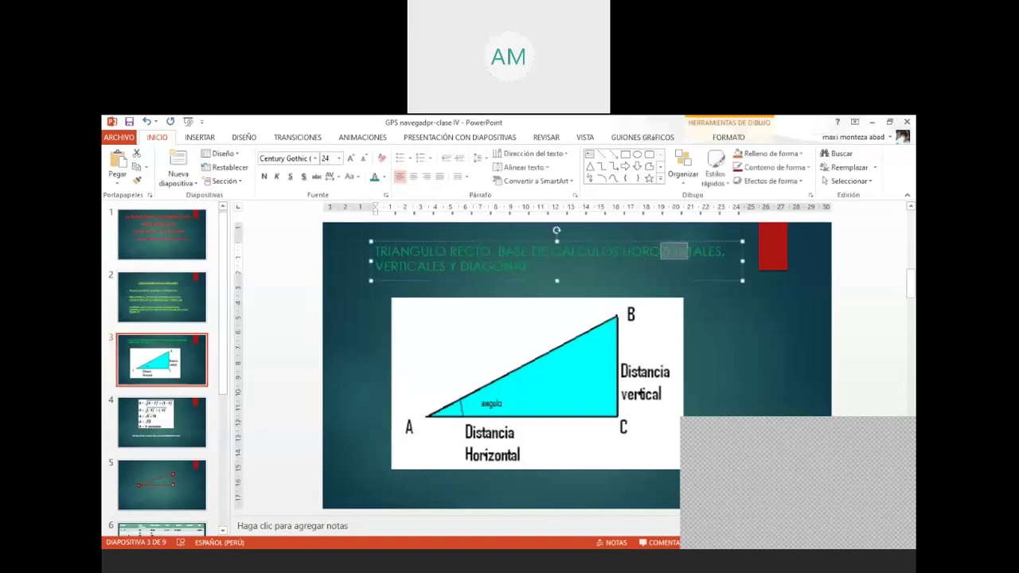
click(663, 251)
drag(663, 251, 669, 253)
key(Delete)
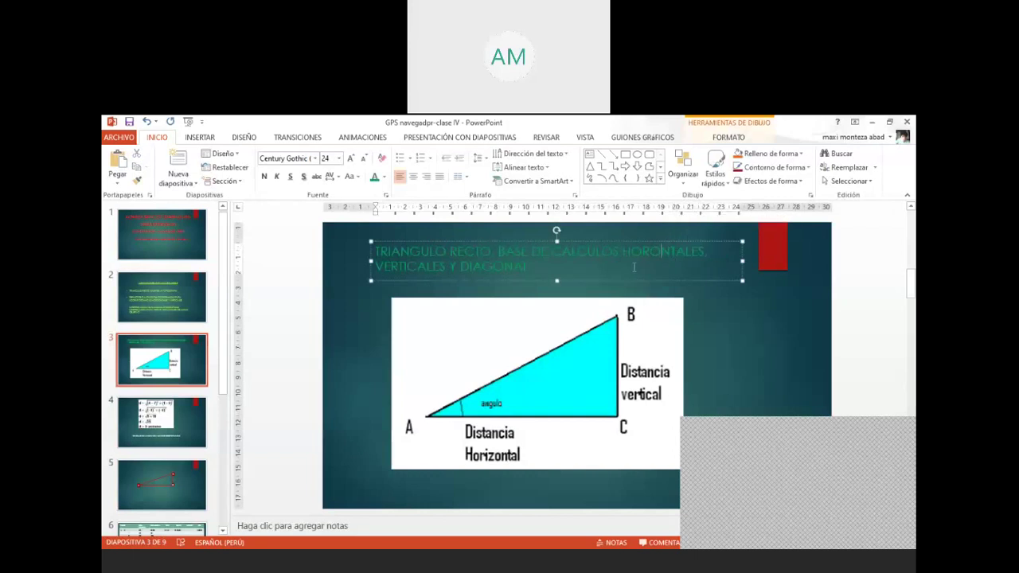
drag(649, 250, 662, 250)
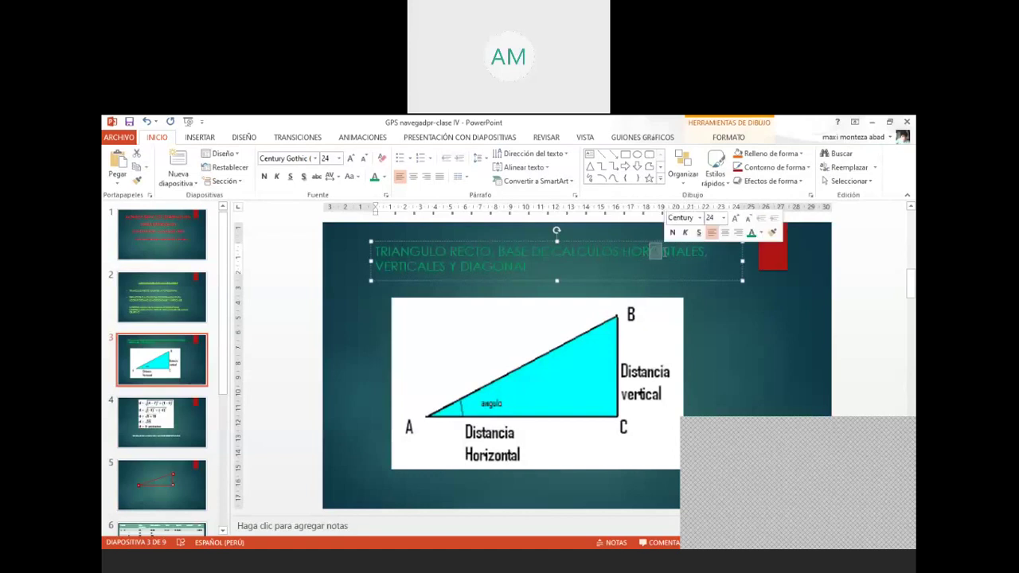
text(I)
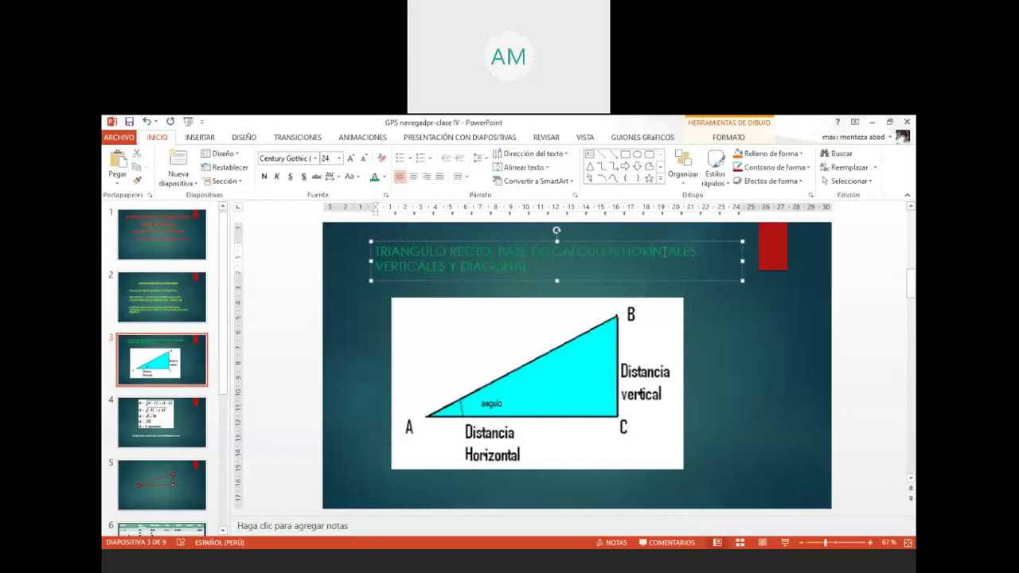
text(ZO)
click(722, 261)
click(785, 544)
click(785, 544)
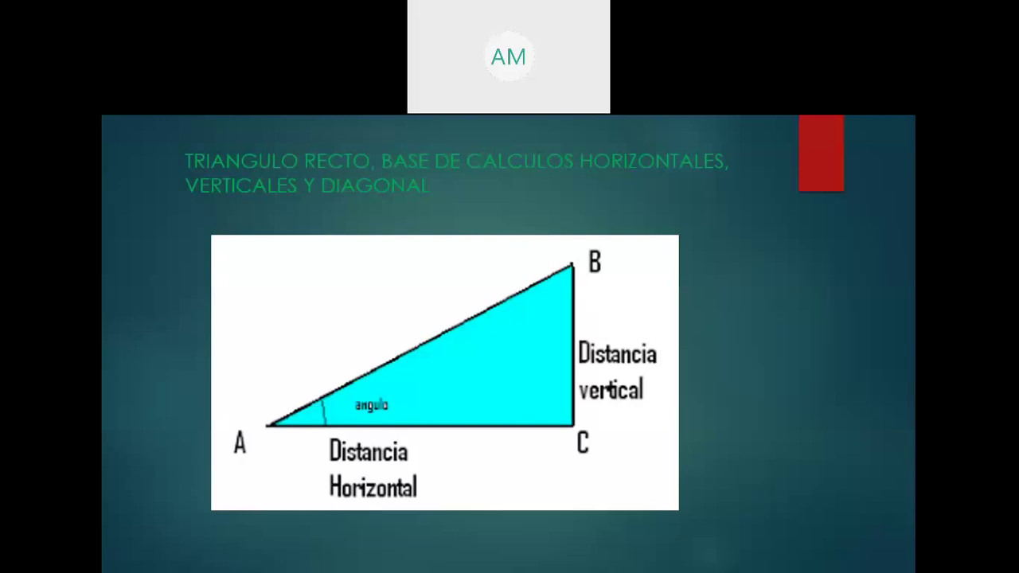
click(536, 460)
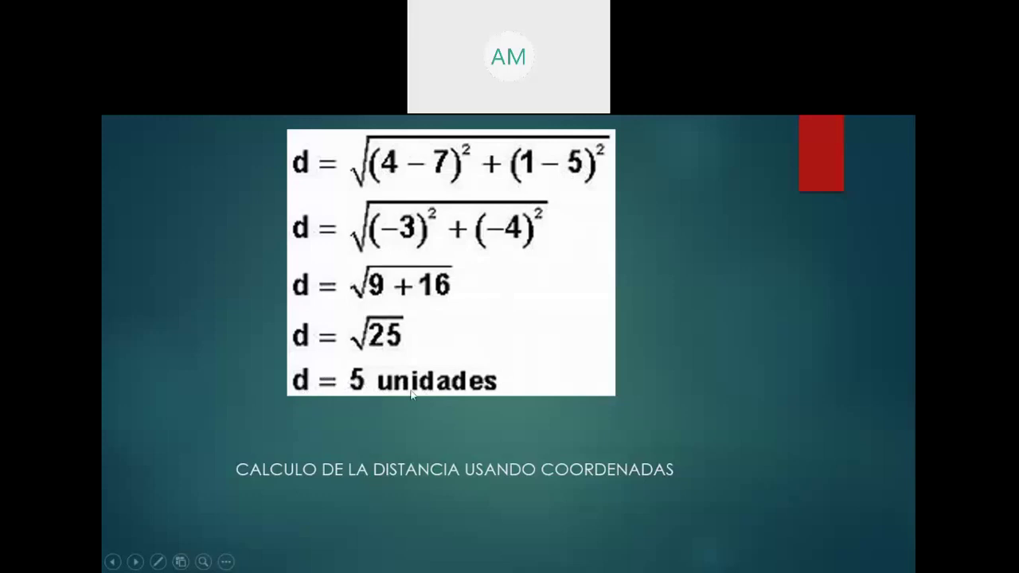
Step: Advance the slide show past the formula slide to the triangle ABC slide
click(375, 422)
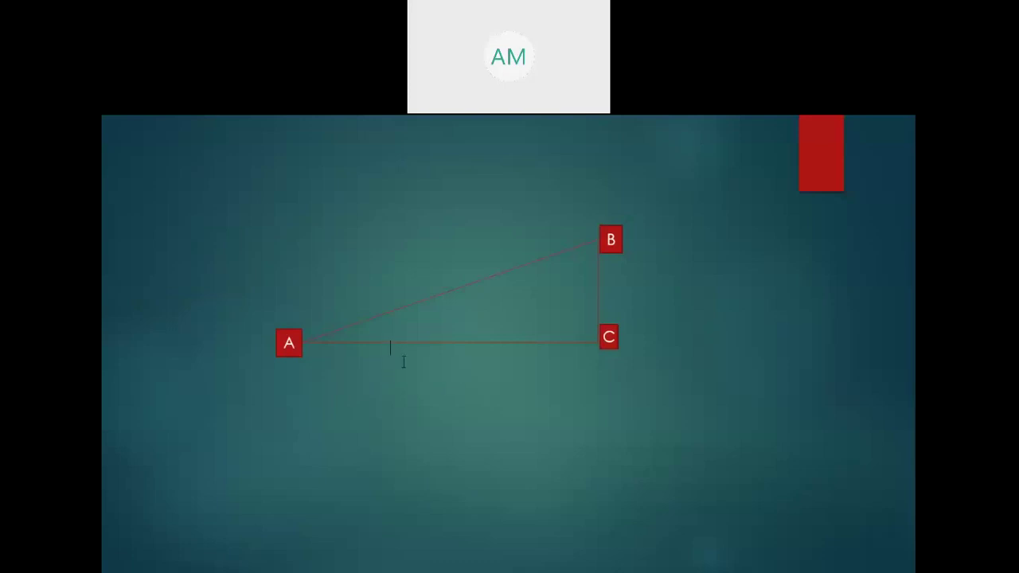
Step: Finish the 200 M label on side AC and add a 25 label beside side BC
text(a)
text(0)
text( M)
click(614, 271)
text(2)
text(5)
text(200)
Step: Erase the 200 note below point A, type an equals label there, and draw a square-root sign
key(Home)
double_click(311, 398)
key(ctrl+e)
drag(306, 398, 330, 401)
key(ctrl+a)
text(θ)
text(=)
mouse_move(309, 376)
mouse_down()
mouse_move(335, 364)
mouse_move(484, 376)
mouse_up()
Step: Write (350)2 + (25)2 under the square-root sign and start a D= line beneath it
click(336, 389)
text(()
text(350)
text())
text(2)
text( + )
text(()
text(25)
text())
text(2)
key(Return)
text(D)
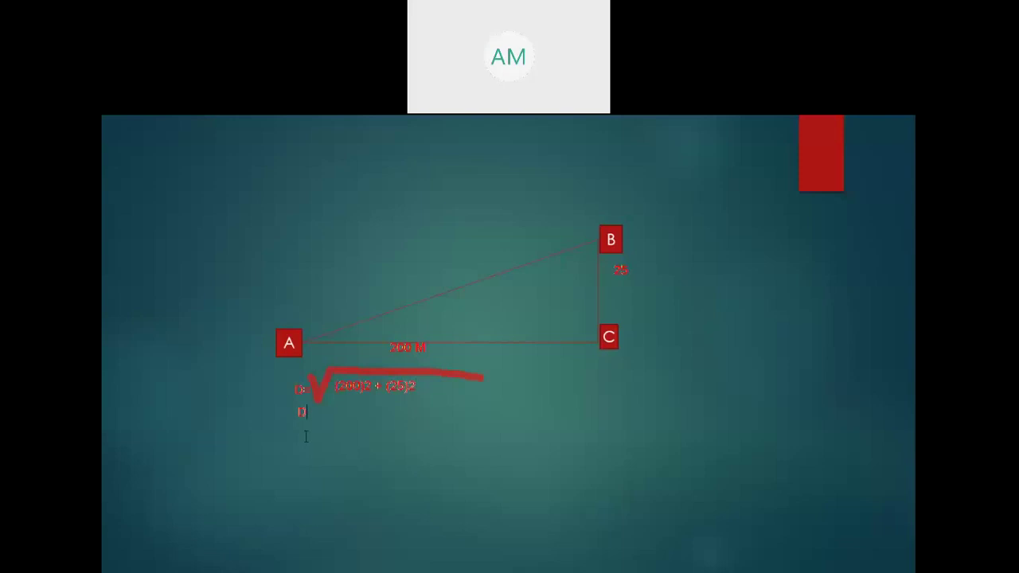
text(=)
Step: Start a new label above hypotenuse AB
click(403, 291)
Step: Label hypotenuse AB with D and enter the result 201.56 on the D= line below the formula
text(D)
text(201.)
text(5)
text(6)
click(320, 410)
text(201.56)
key(Return)
text(2)
Step: Label point C 2000 and point B 2025, erase the stray mark by B, and draw a red line under the formula
click(632, 338)
text(200)
text(0)
click(640, 228)
text(20)
text(25)
drag(358, 455, 622, 455)
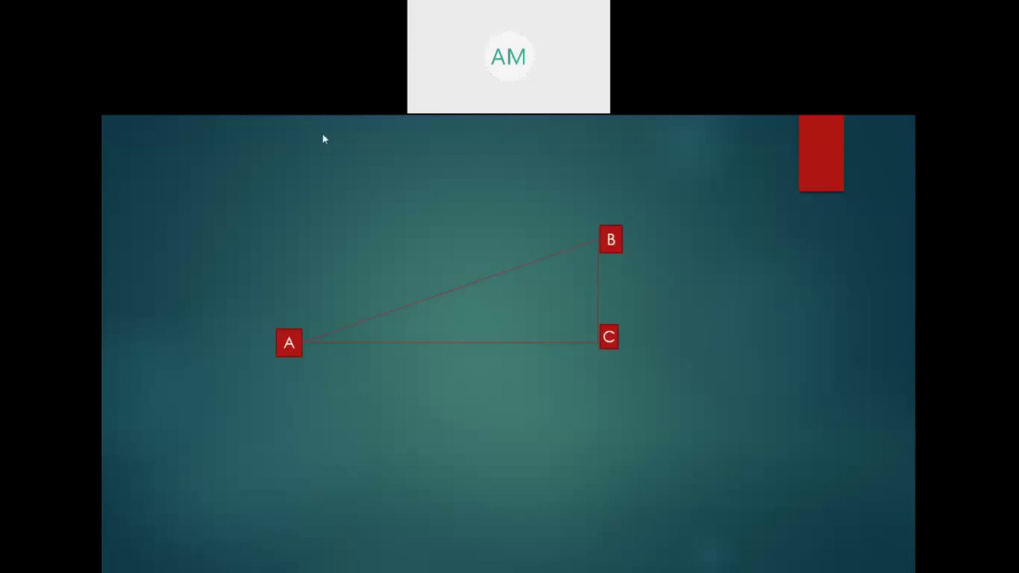
Step: End the slide show to get back to editing the presentation
key(Escape)
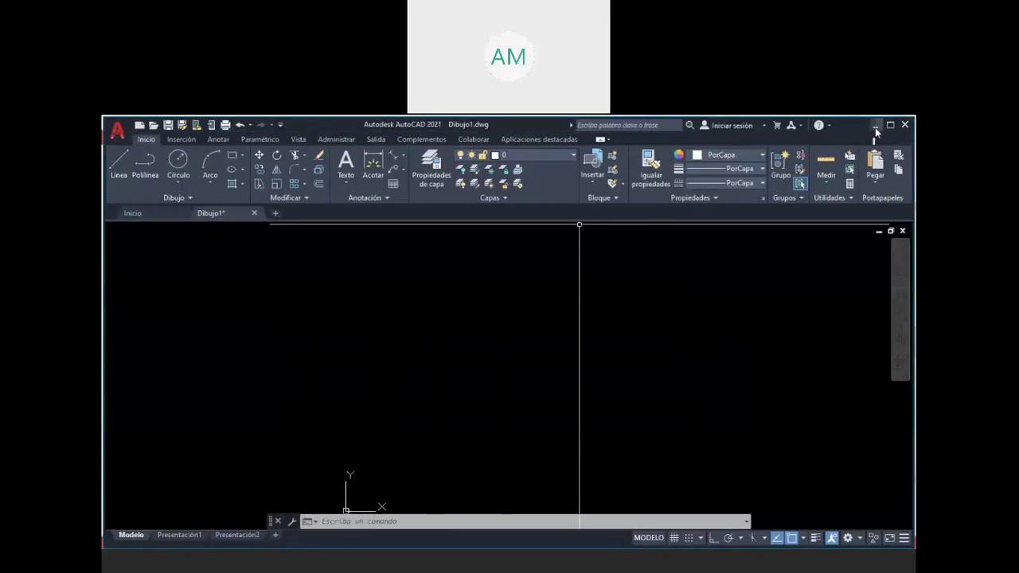
Step: Bring PowerPoint back and show slide 6, the points A–B table with distances and coordinates
click(875, 129)
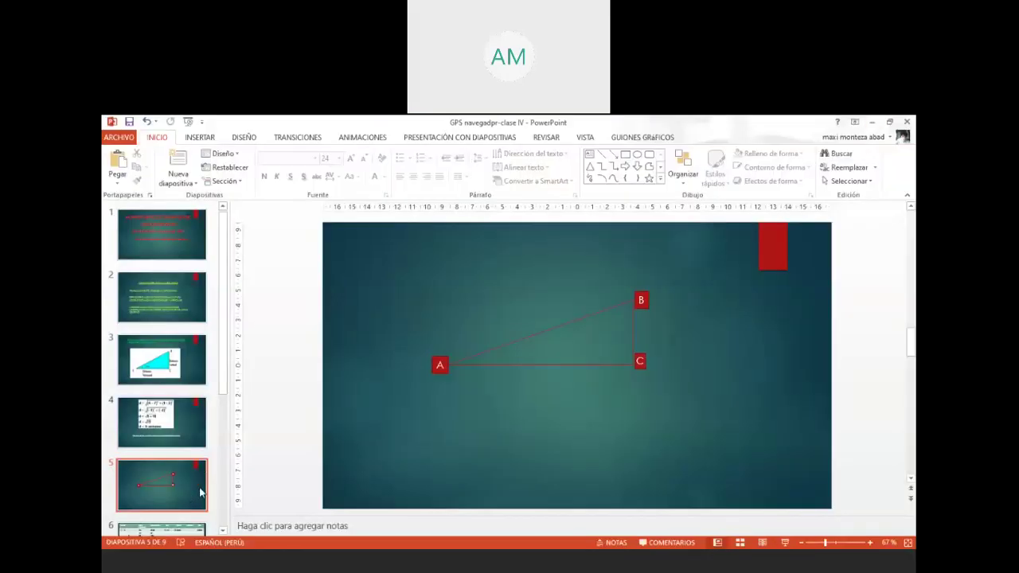
drag(224, 388, 226, 466)
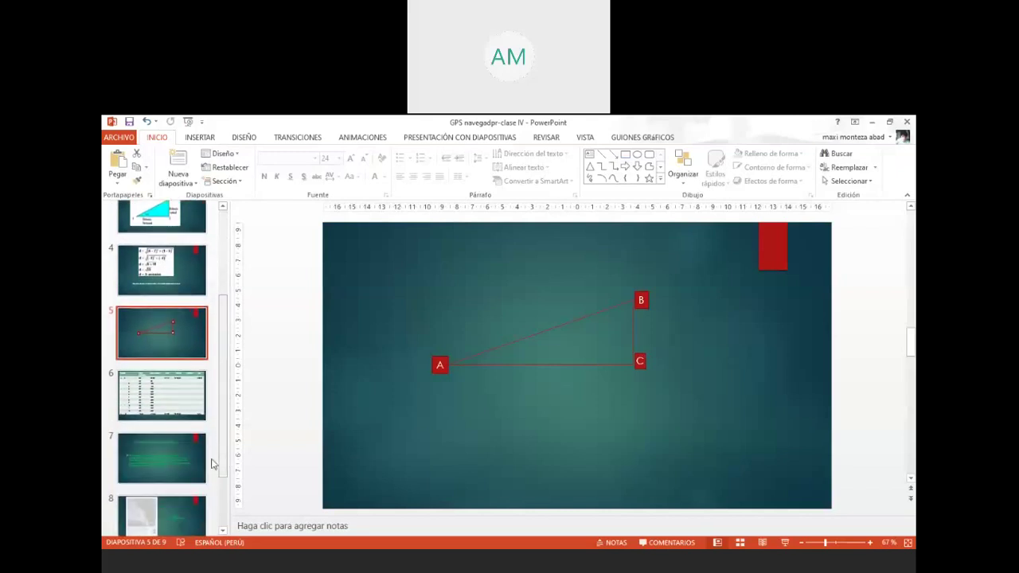
click(169, 413)
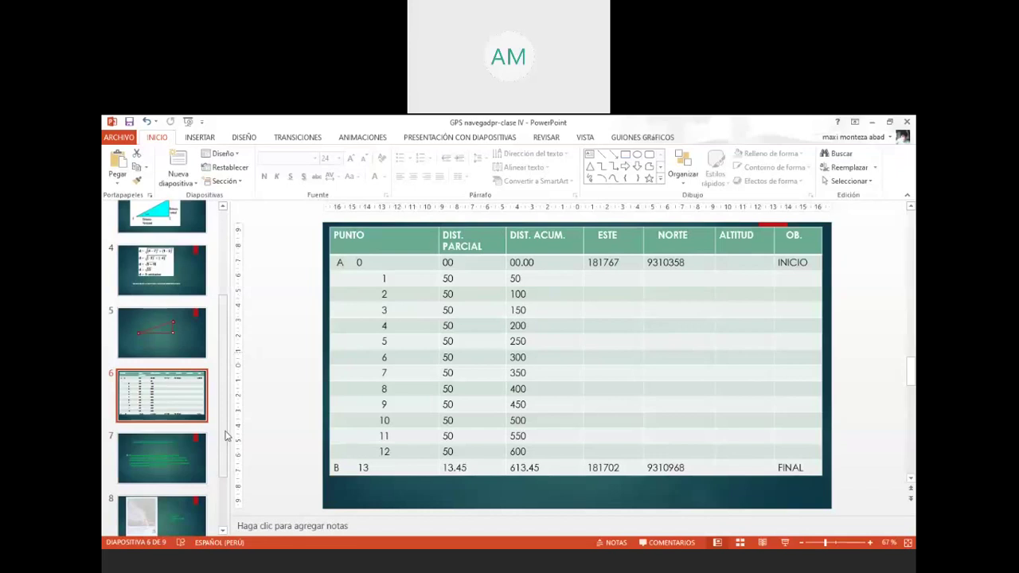
Step: Go to slide 7, "CONCEPTO DE PLANO CARTOGRAFICO", with its bulleted cartography definition
drag(224, 433, 224, 461)
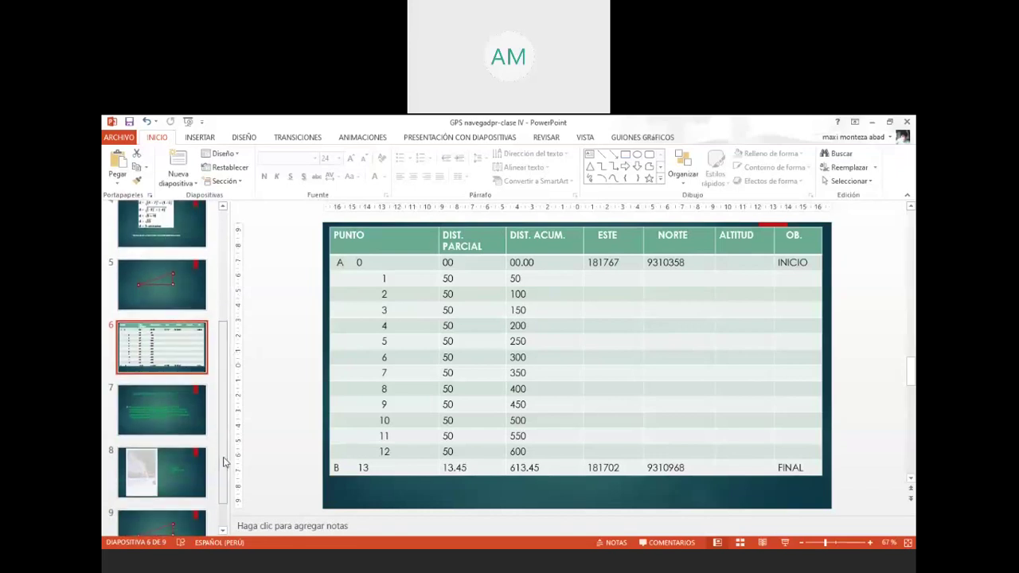
click(168, 421)
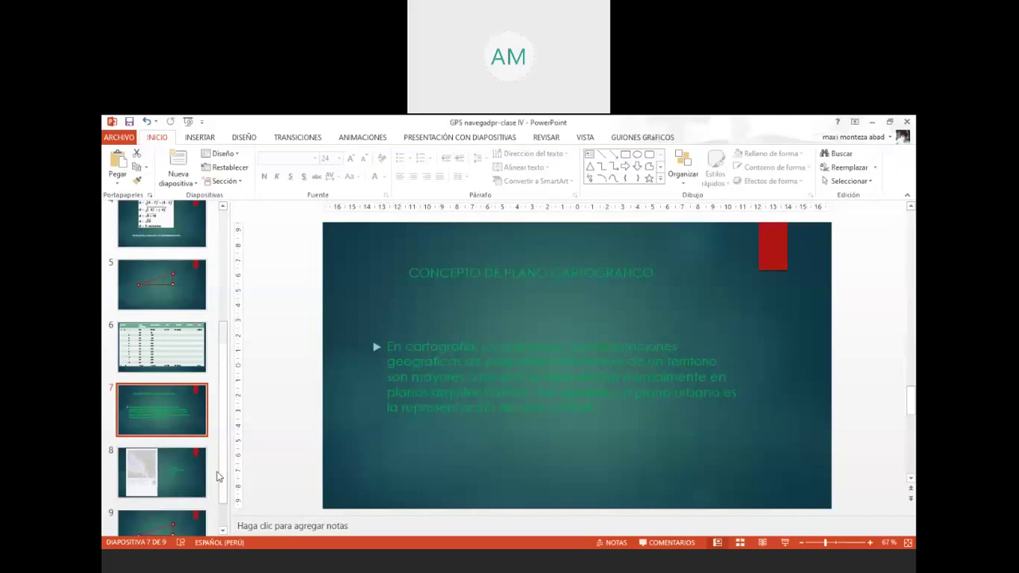
Step: Show slide 8, "PLANO CARTOGRAFICO", with its topographic map sheet
click(129, 477)
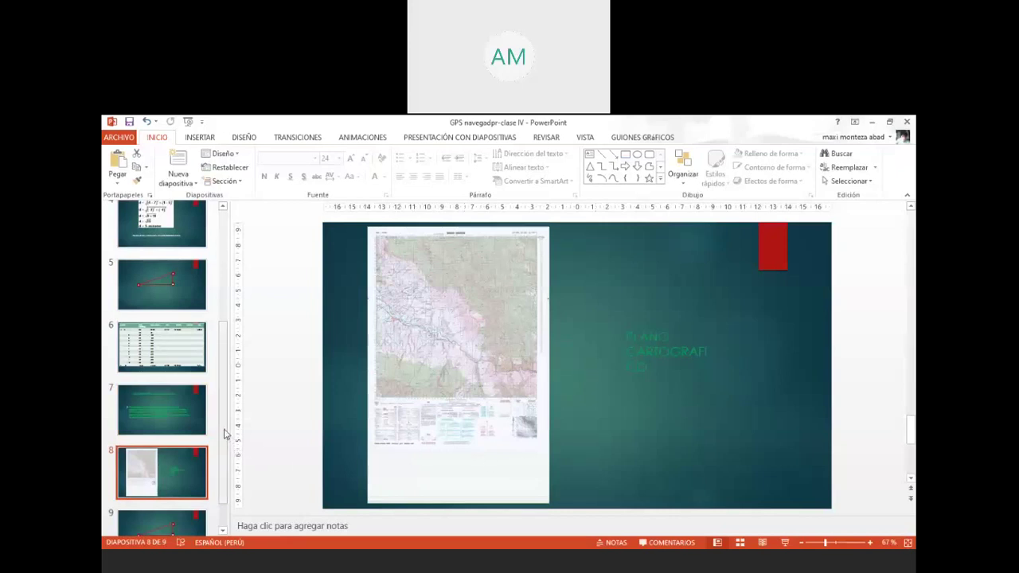
drag(224, 434, 224, 473)
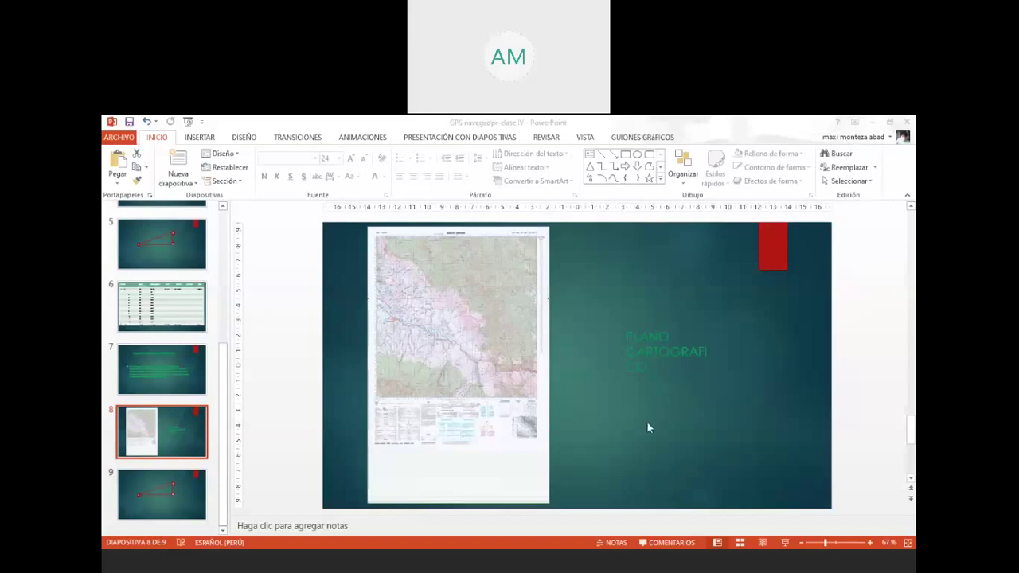
Step: Switch to AutoCAD 2021, where the Seleccionar archivo dialog is waiting
click(470, 567)
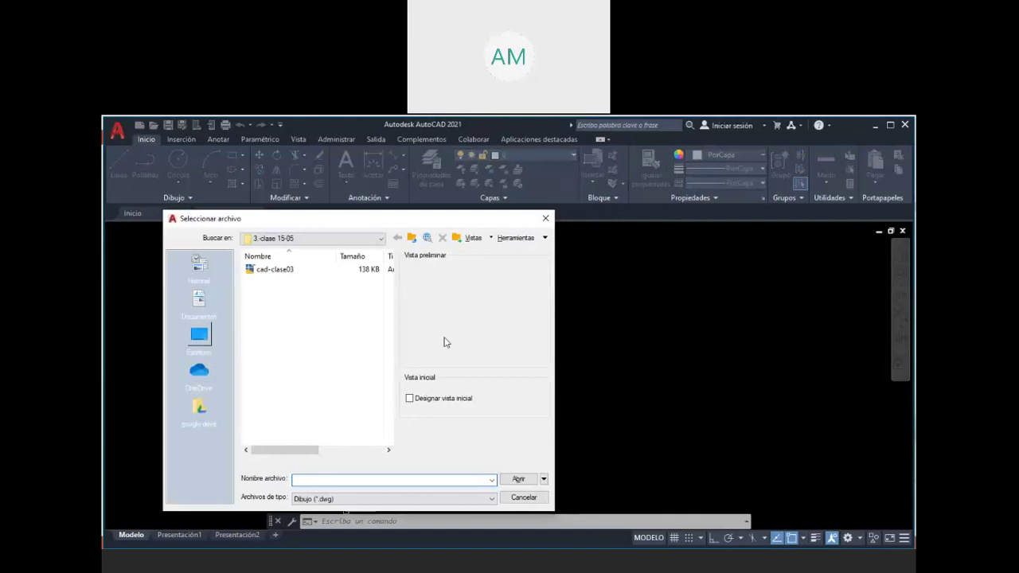
Step: Open "carta leymebamba cad.dwg" from the Desktop's cartas geograficas folder
click(323, 341)
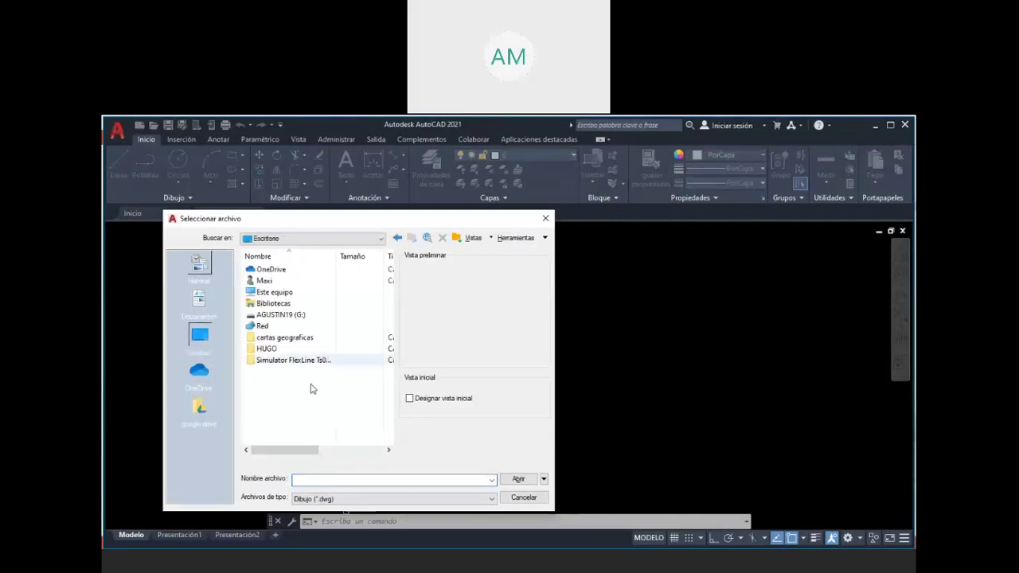
double_click(291, 340)
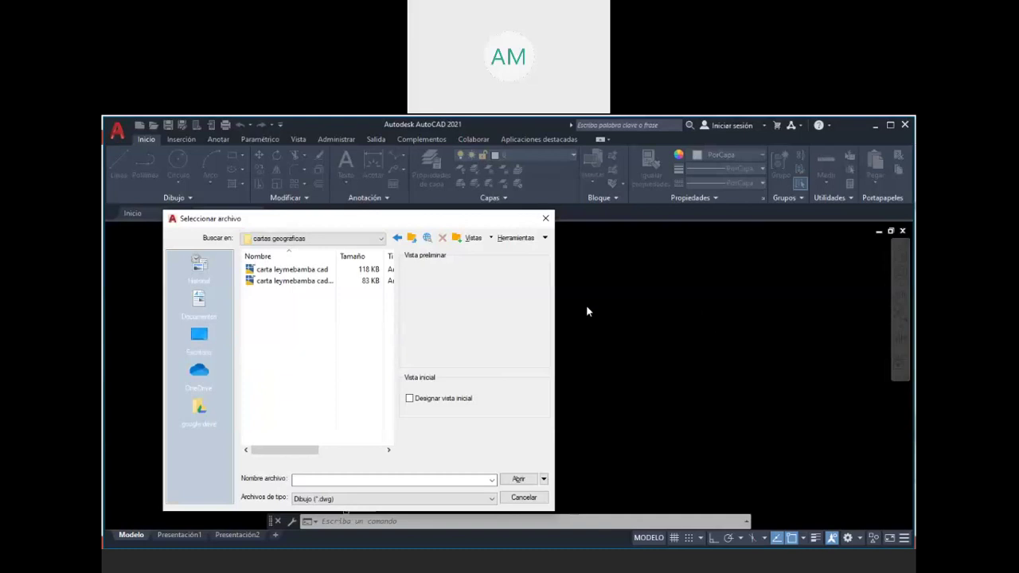
click(319, 272)
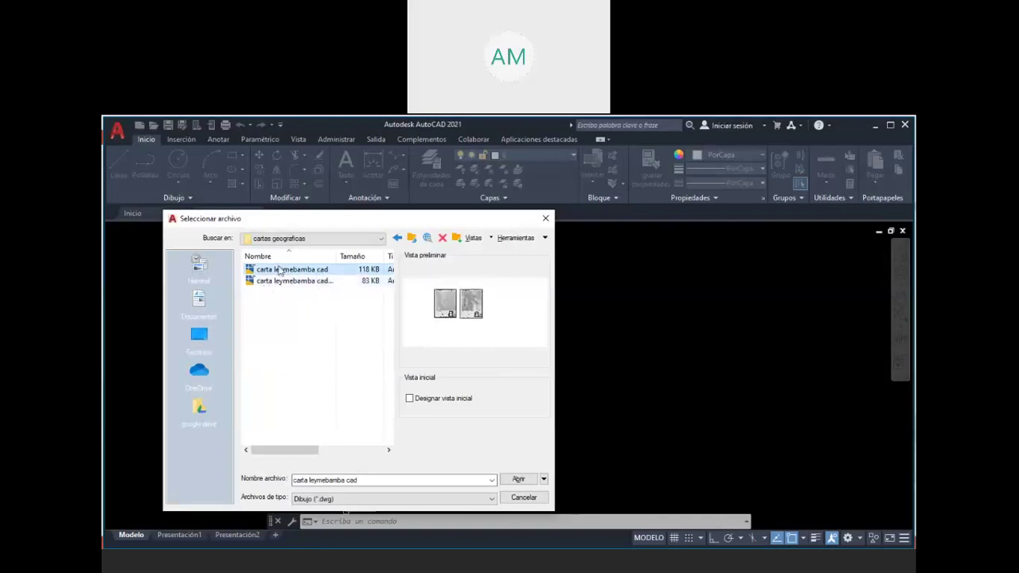
double_click(279, 273)
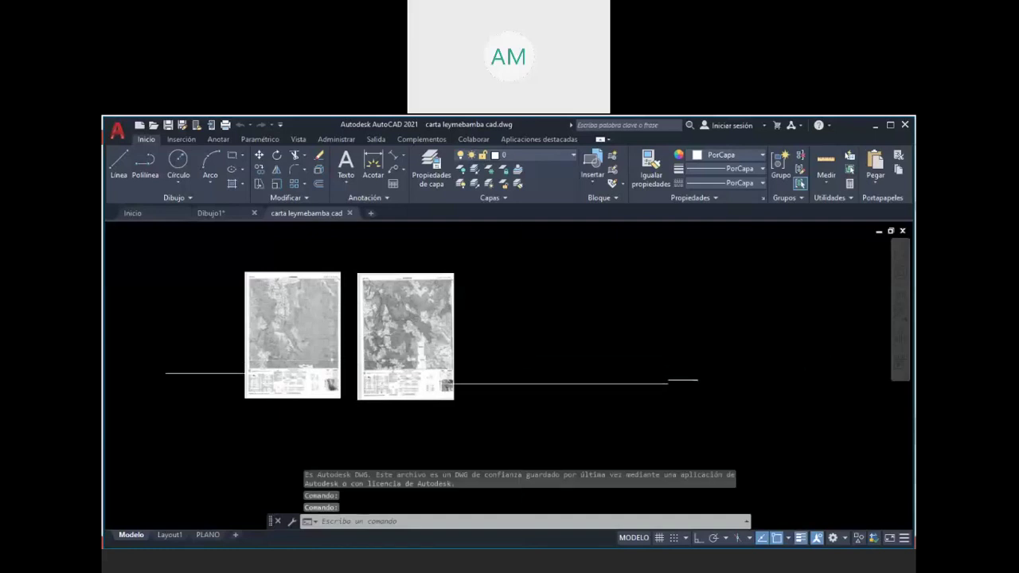
Step: Zoom into the adjoining-sheets grid around sheet 1358 and the elevation guide, then back out
scroll(321, 379, up, 4)
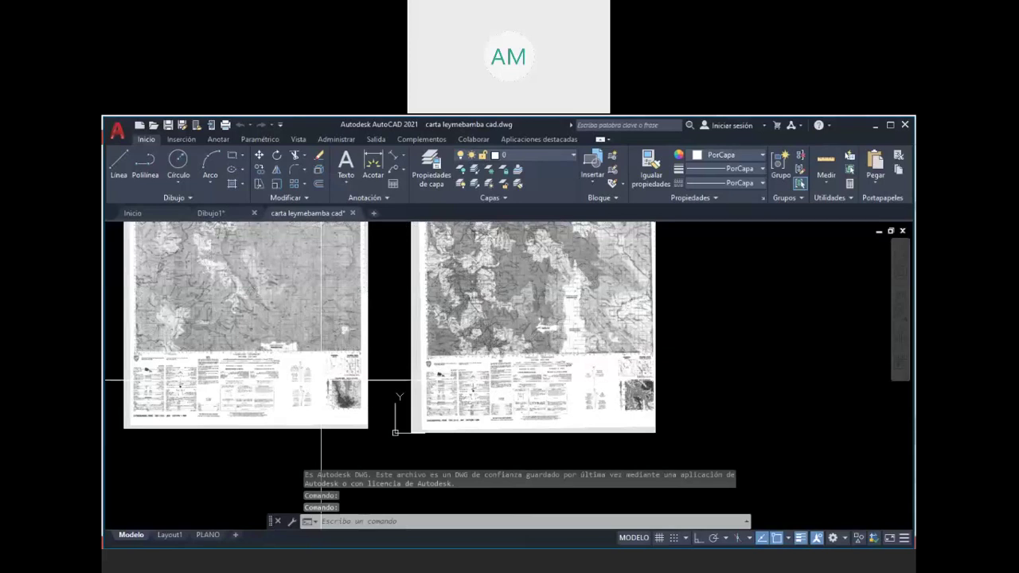
scroll(454, 374, up, 6)
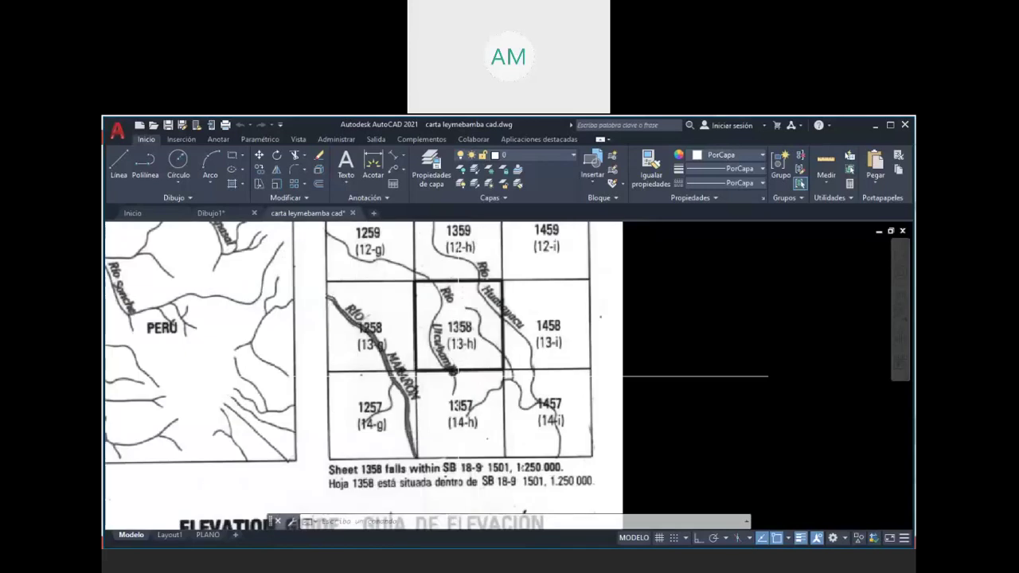
middle_drag(453, 375, 433, 403)
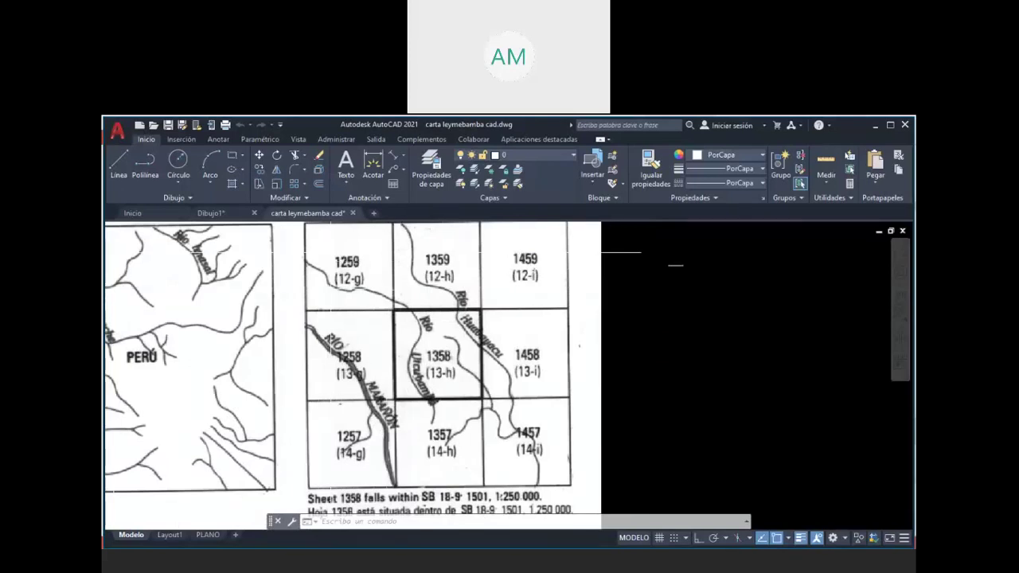
scroll(485, 401, down, 3)
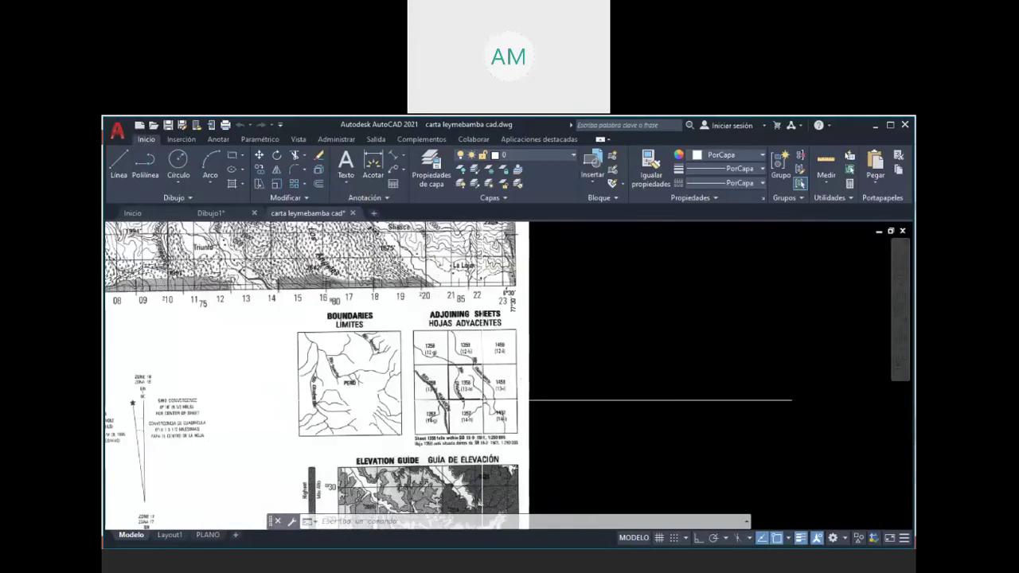
middle_drag(398, 398, 406, 328)
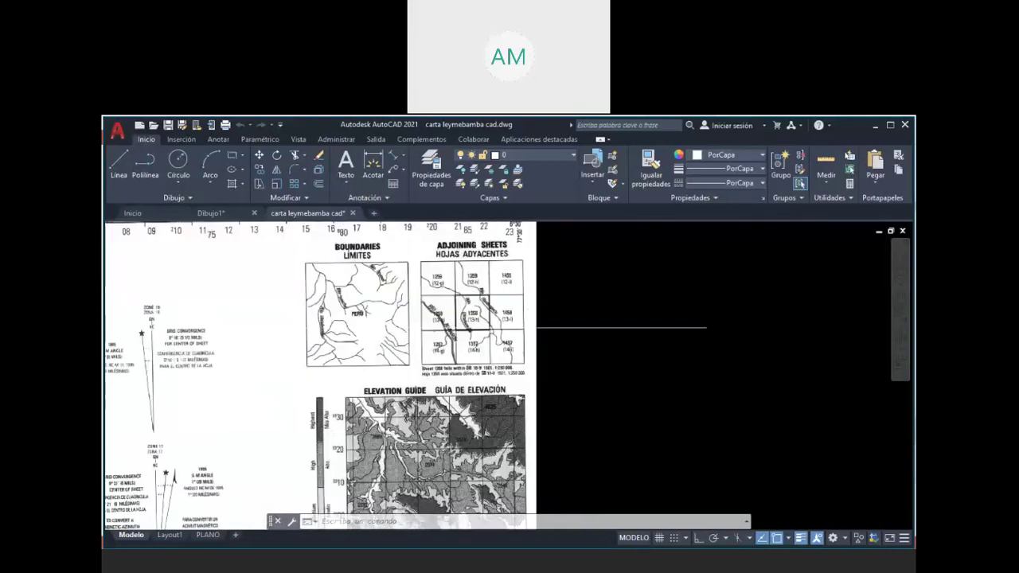
scroll(407, 387, down, 3)
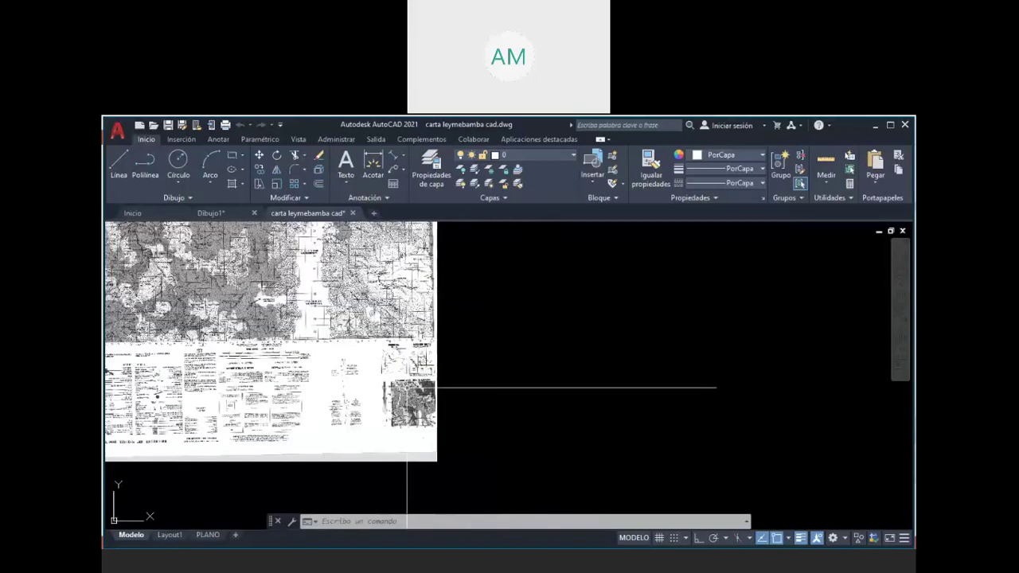
scroll(407, 388, up, 5)
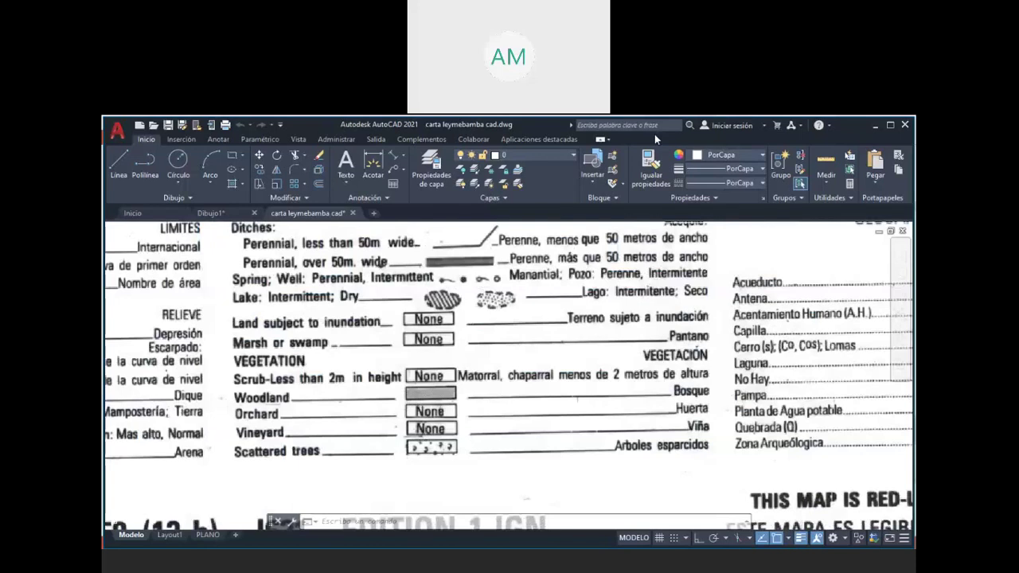
Step: Zoom out from the legend and CHACHAPOYAS, PERÚ 1358 title block, then pan up to the map's bottom edge
scroll(459, 408, down, 3)
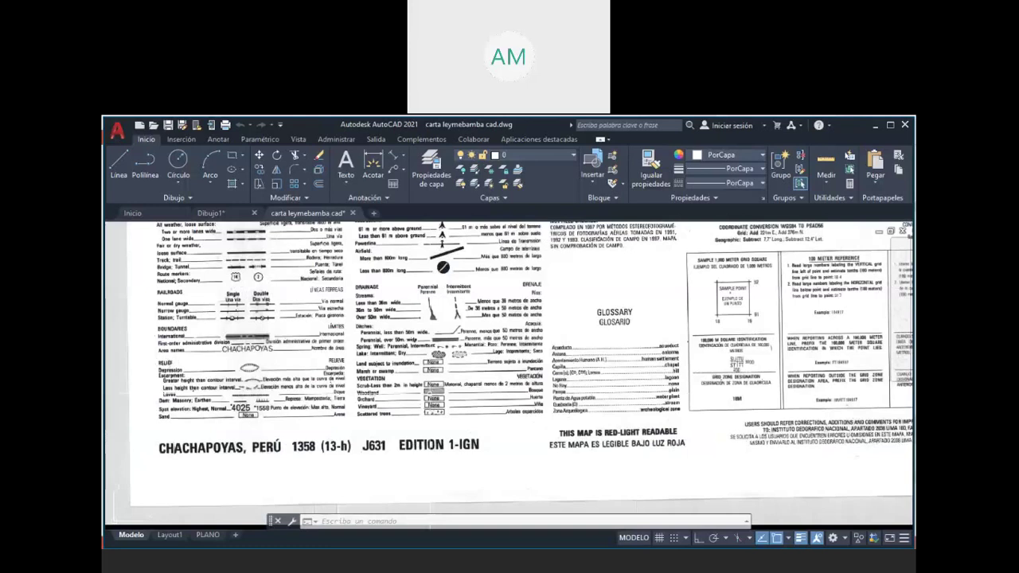
middle_drag(510, 231, 510, 525)
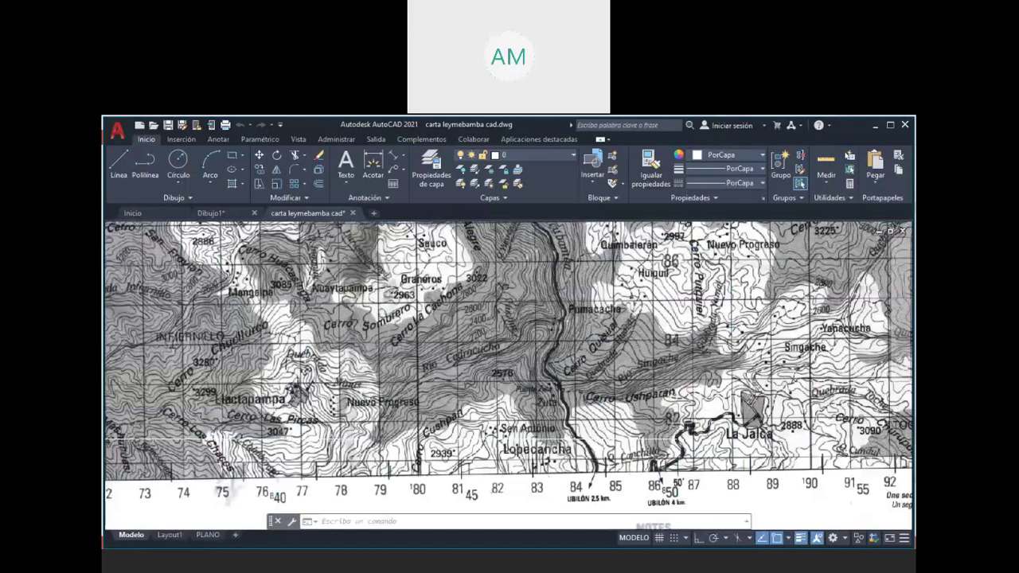
Step: Zoom in and out on the map's lower-left corner with eastings 70–84
scroll(414, 338, down, 5)
scroll(249, 369, up, 5)
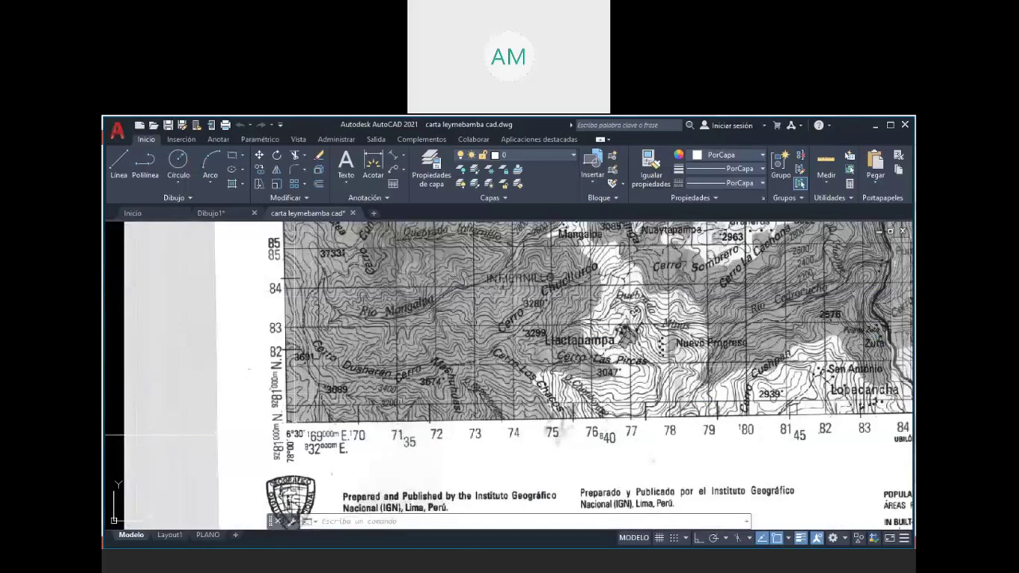
scroll(124, 436, down, 3)
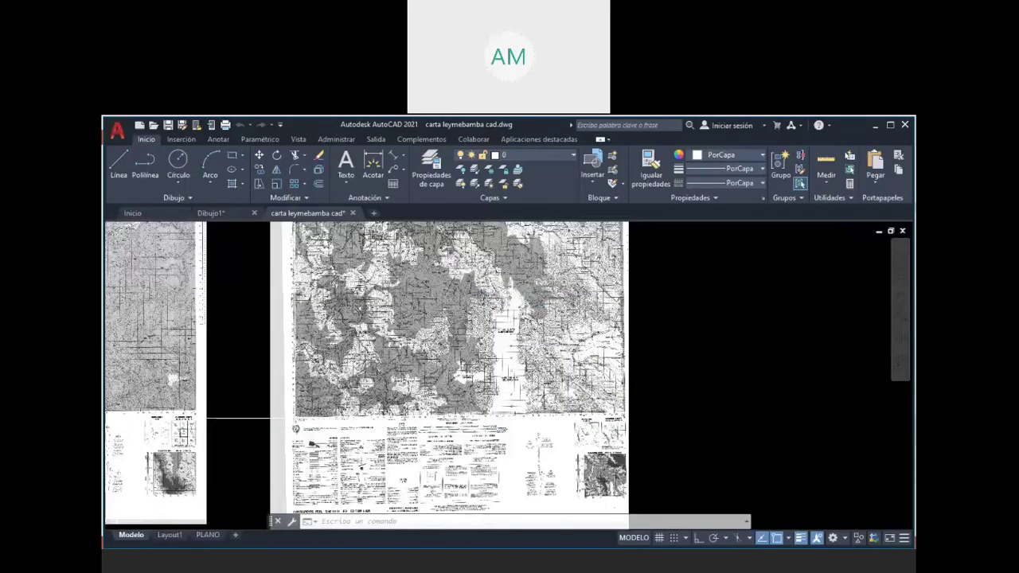
Step: Zoom in on the left sheet edge near northing 9300, then out toward the 6°30' lower-left corner
scroll(380, 398, up, 10)
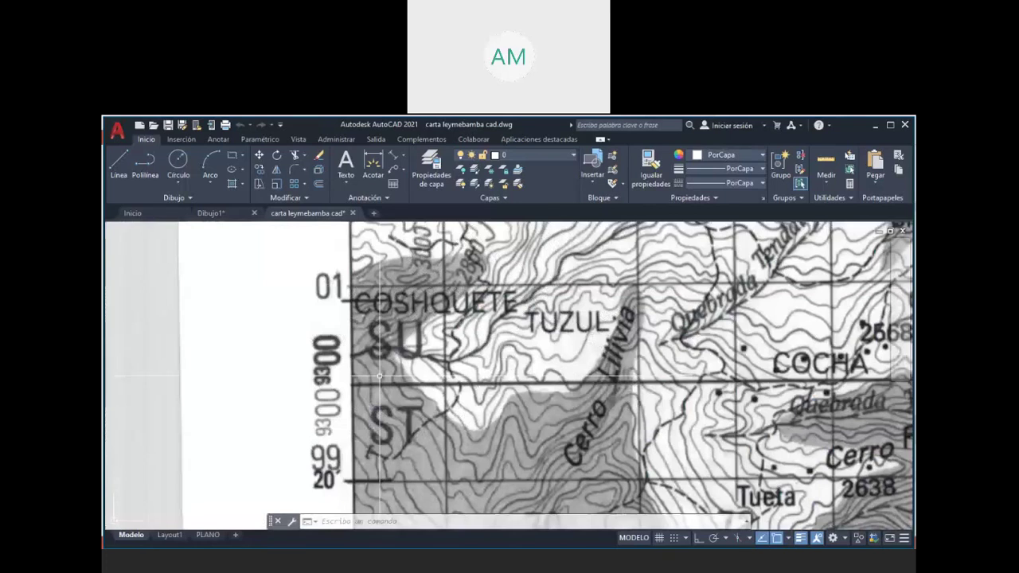
scroll(380, 374, up, 2)
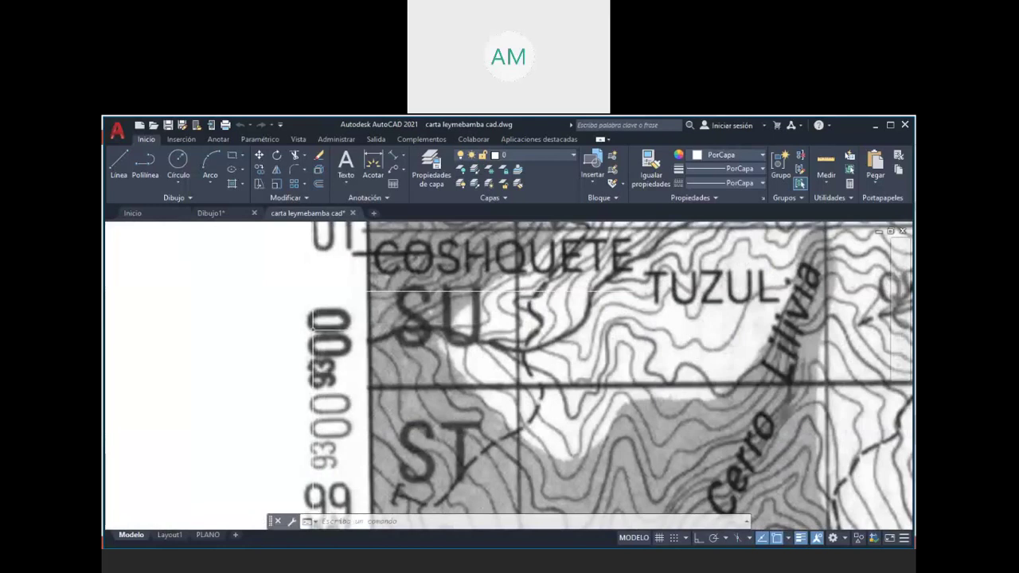
scroll(319, 370, down, 2)
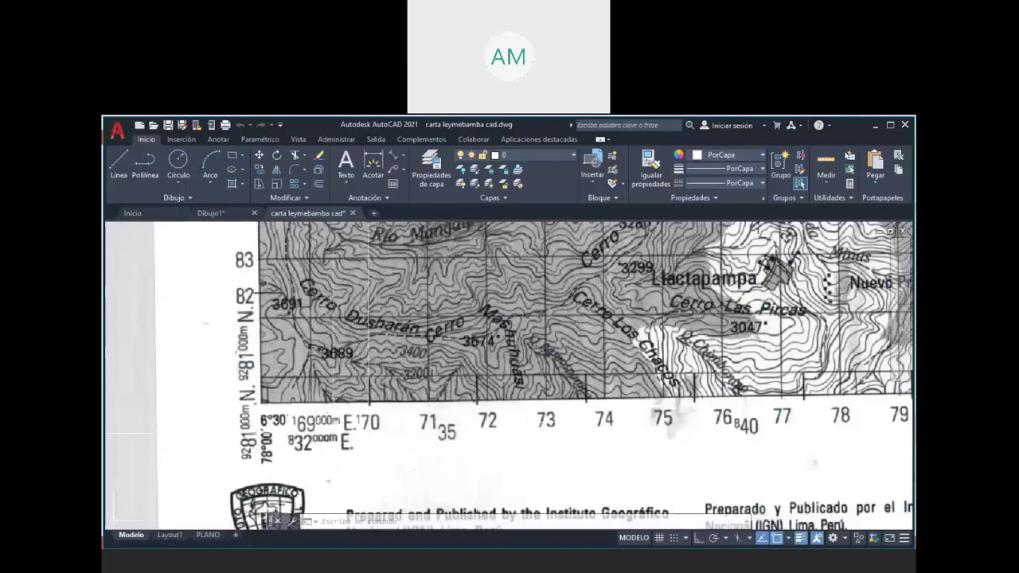
Step: Pan along the bottom edge from easting 70 to 85, zooming over the Instituto Geográfico credits
scroll(398, 470, up, 2)
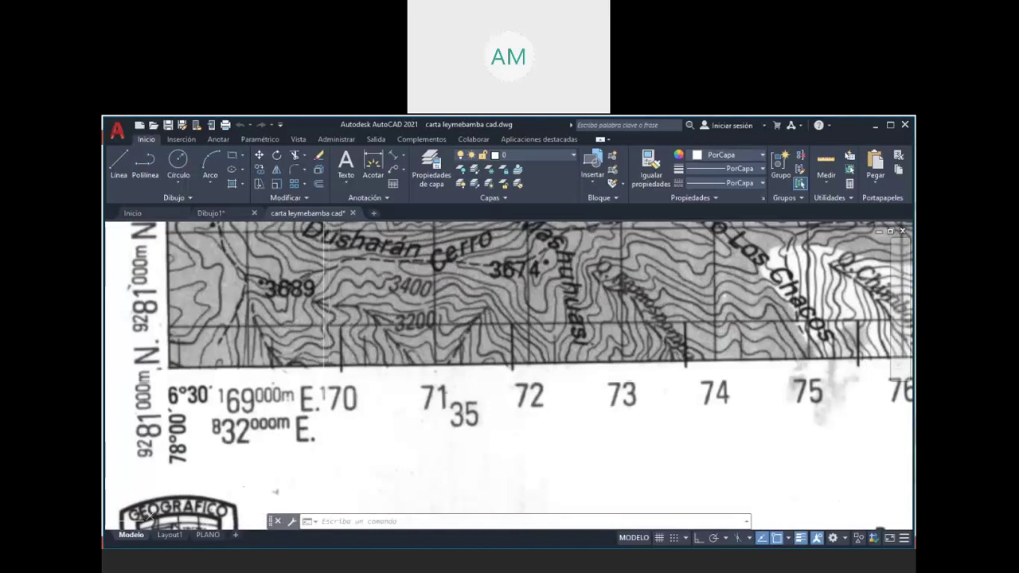
scroll(446, 402, down, 2)
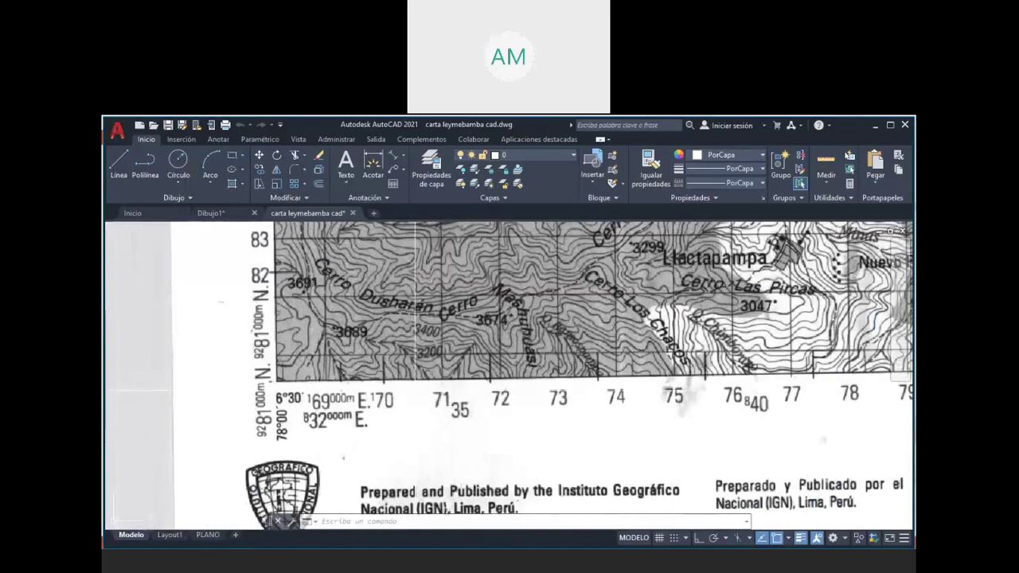
middle_drag(663, 319, 561, 319)
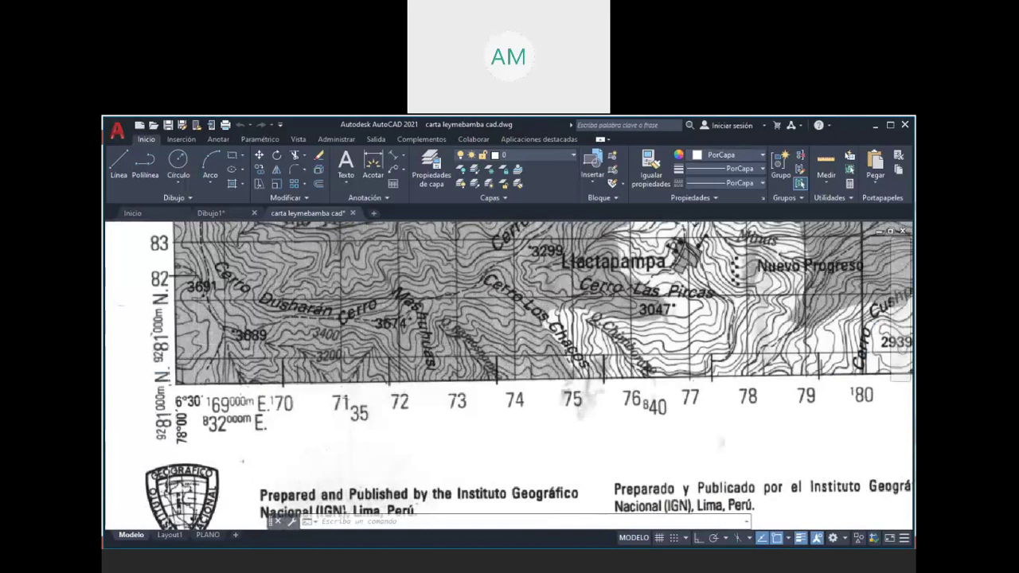
scroll(167, 395, up, 2)
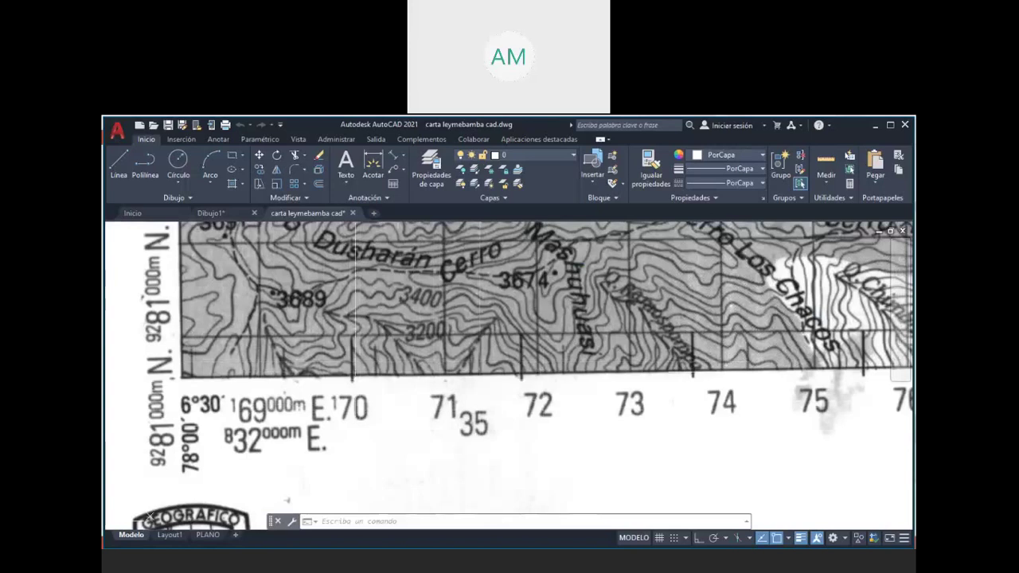
scroll(355, 474, down, 2)
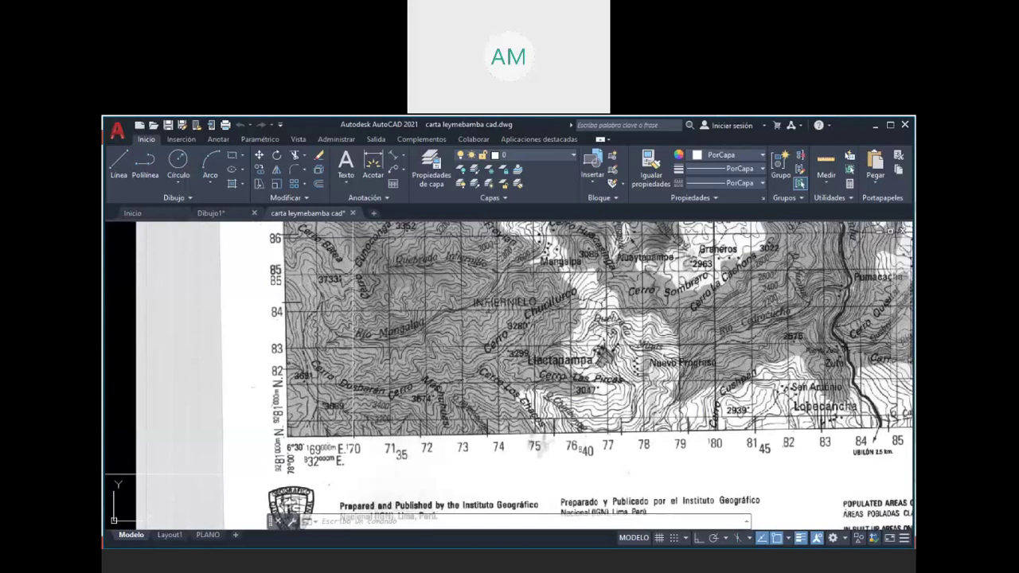
scroll(307, 455, up, 3)
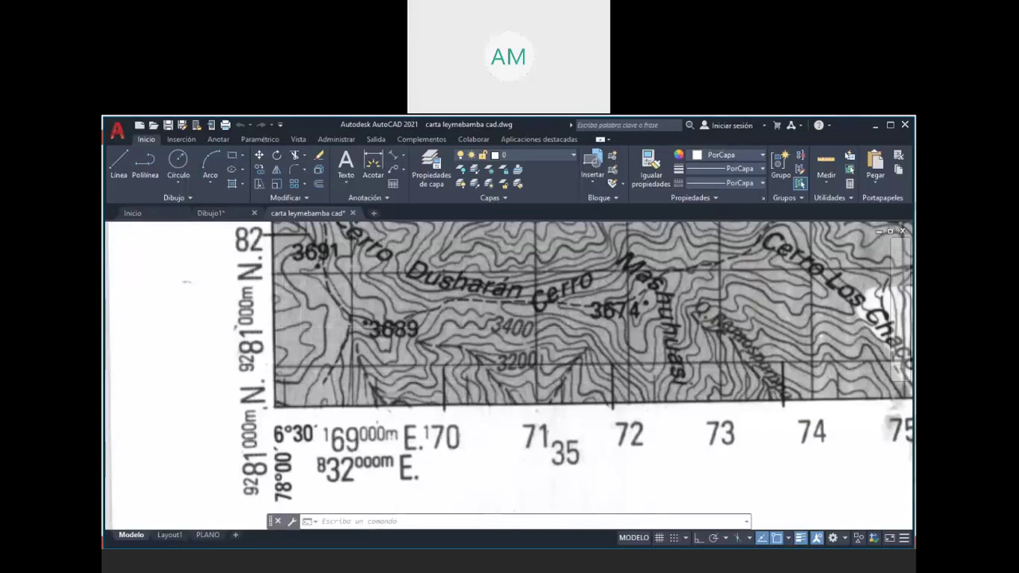
Step: Bring the chart's top edge into view, showing eastings 71–79 and the PEDRO RUIZ 8 km marker
scroll(590, 374, down, 2)
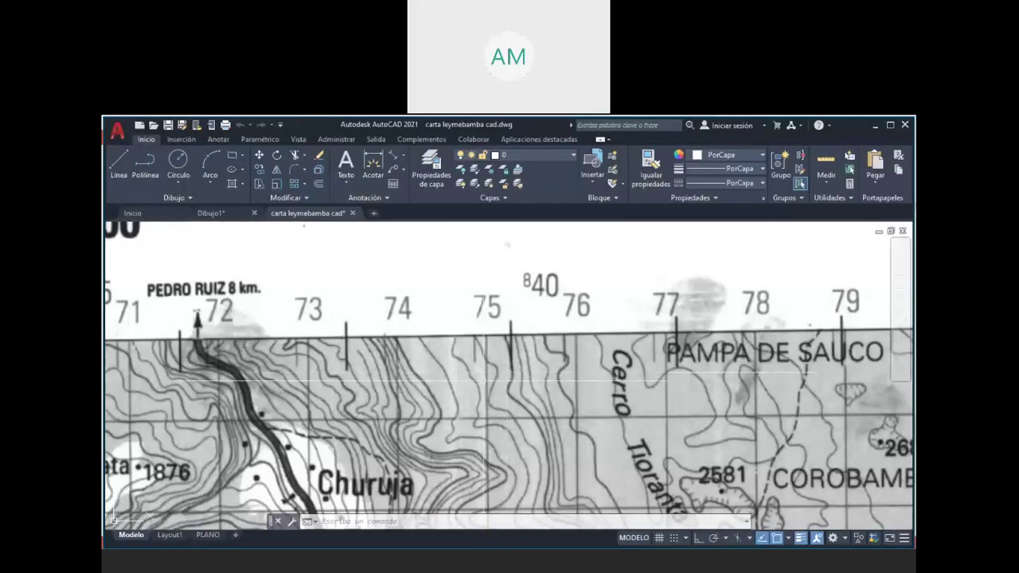
scroll(335, 380, down, 2)
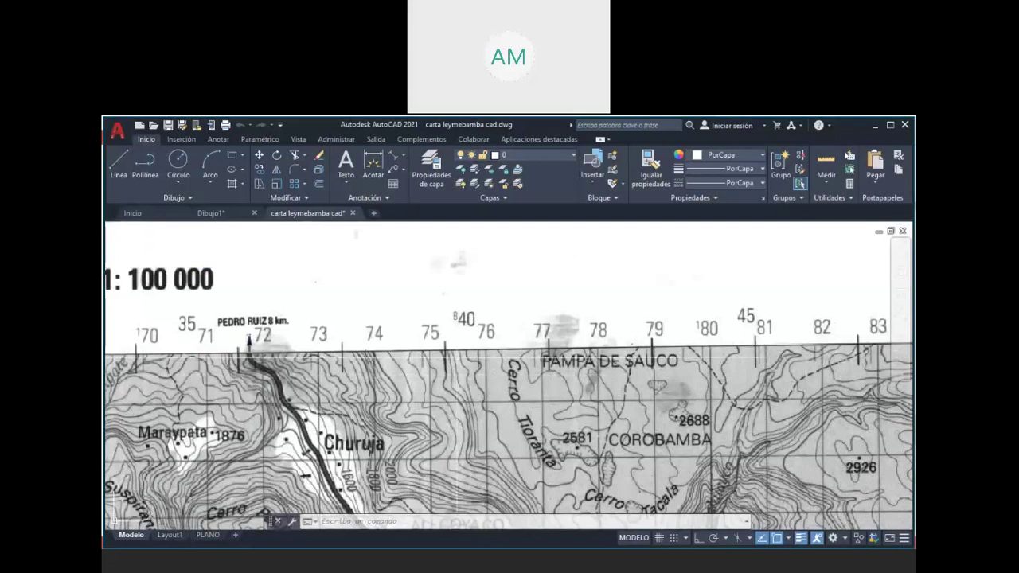
Step: Zoom out to show the sheet top with the PERÚ 1:100 000 heading and border
scroll(463, 375, down, 4)
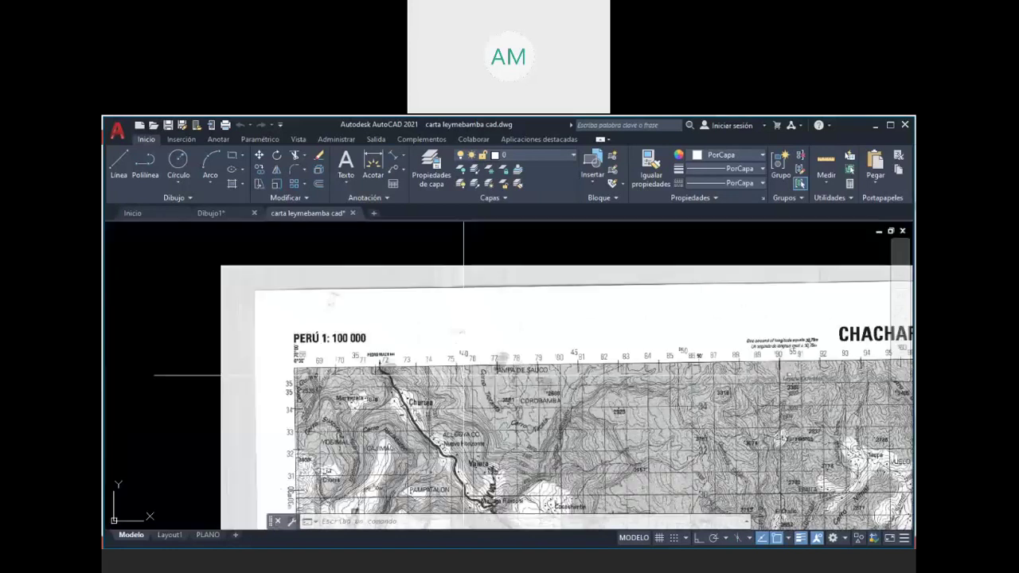
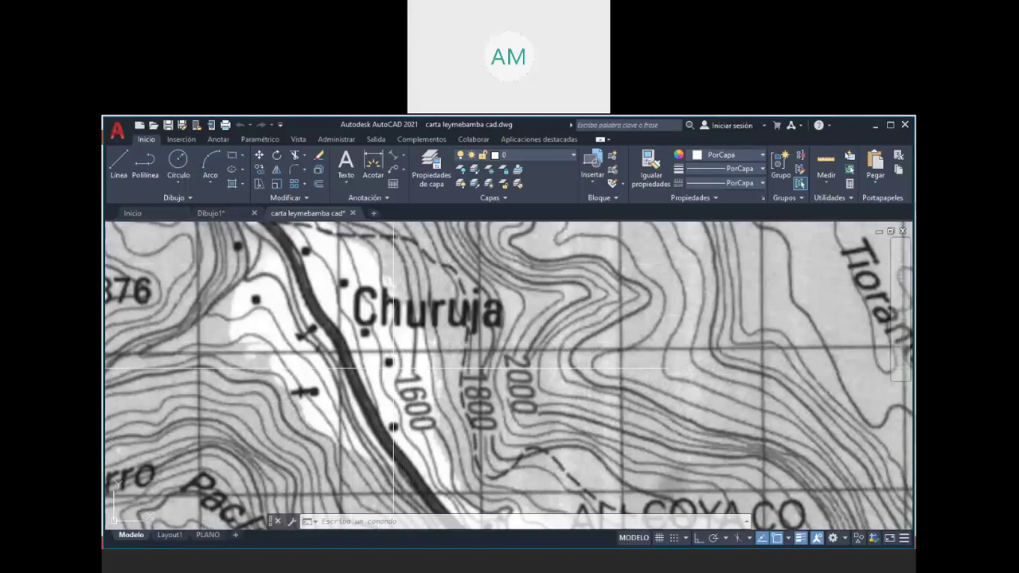
Step: Zoom around the map, pan the Chachapoyas sheet to the centre, and cancel the pending dimension
scroll(393, 368, down, 2)
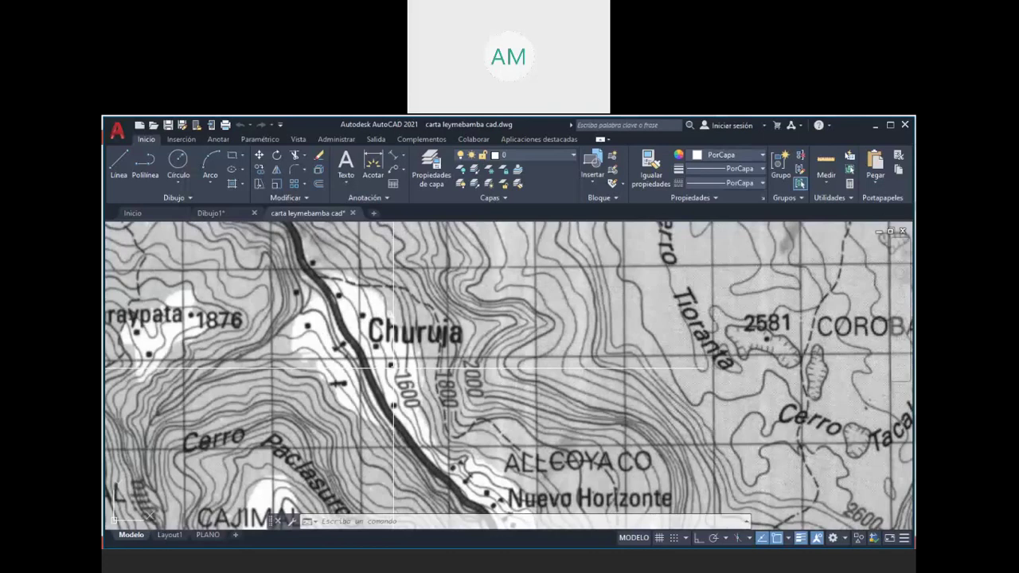
scroll(393, 368, down, 2)
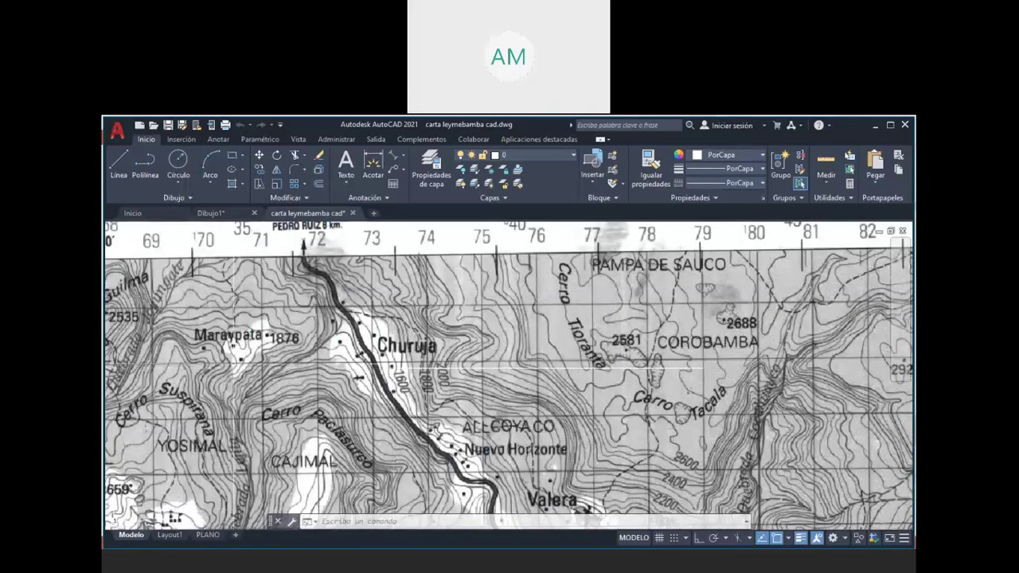
scroll(372, 363, up, 6)
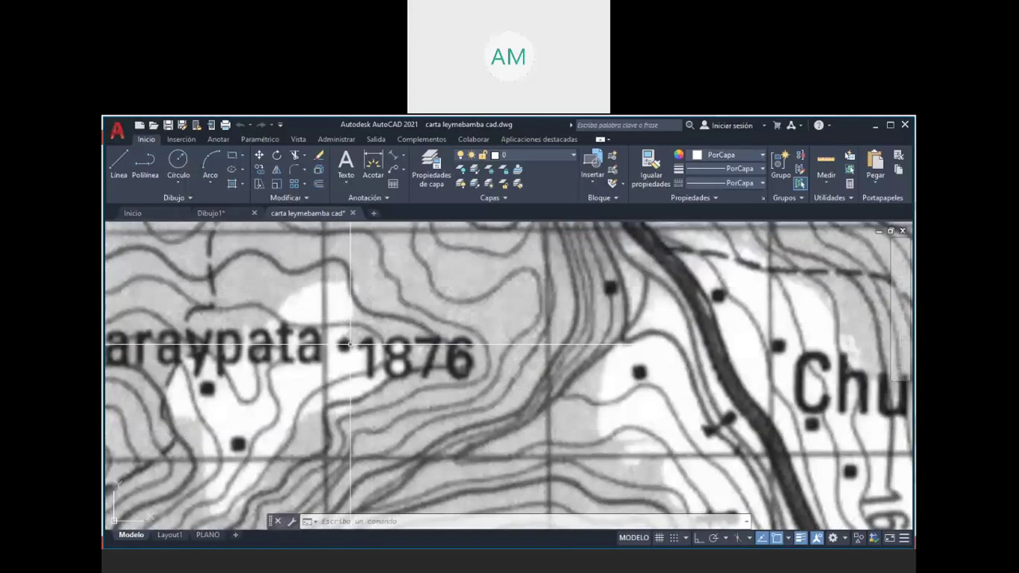
scroll(350, 345, down, 4)
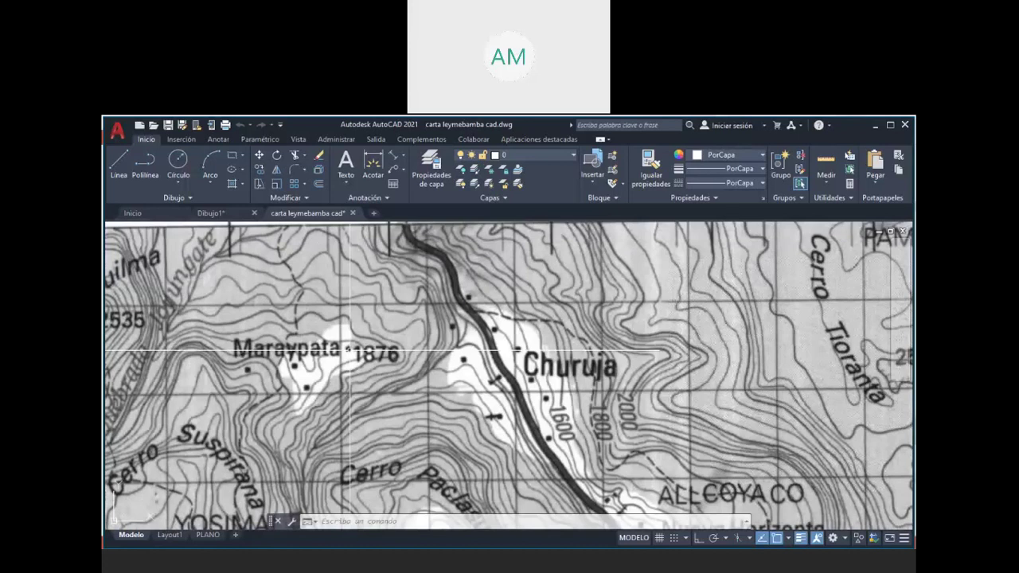
scroll(347, 348, down, 3)
scroll(347, 349, up, 5)
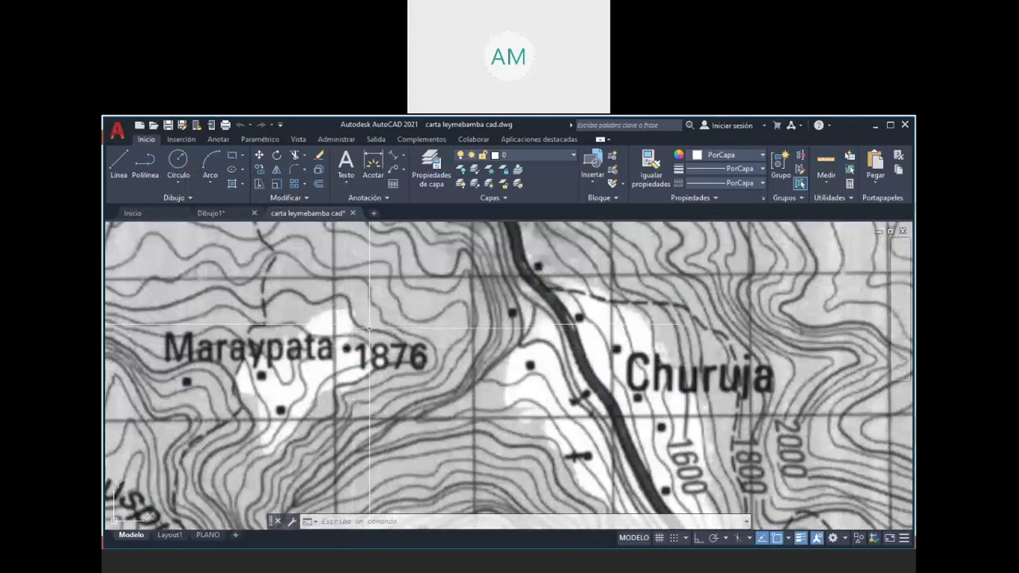
scroll(406, 336, down, 2)
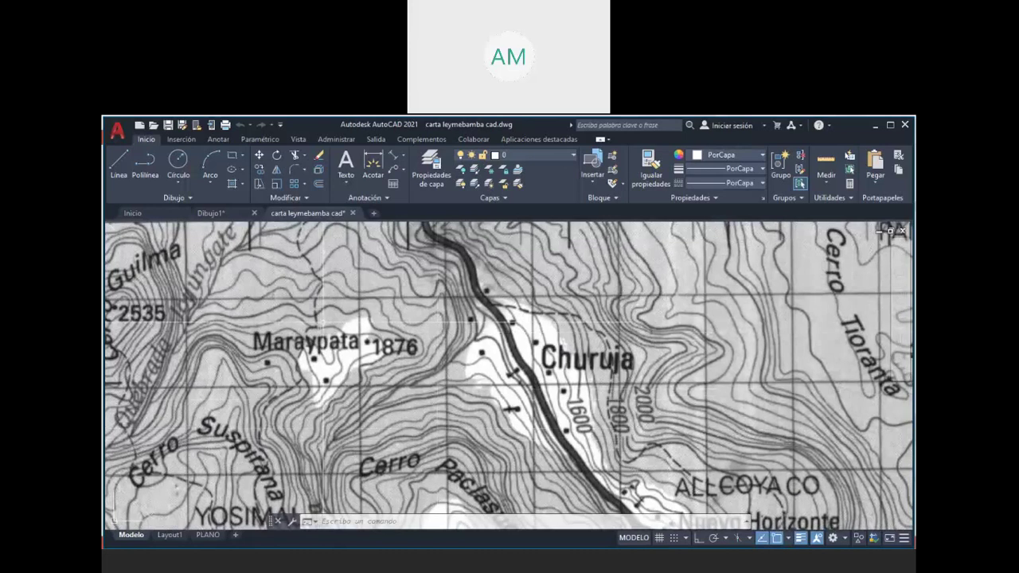
scroll(320, 319, down, 2)
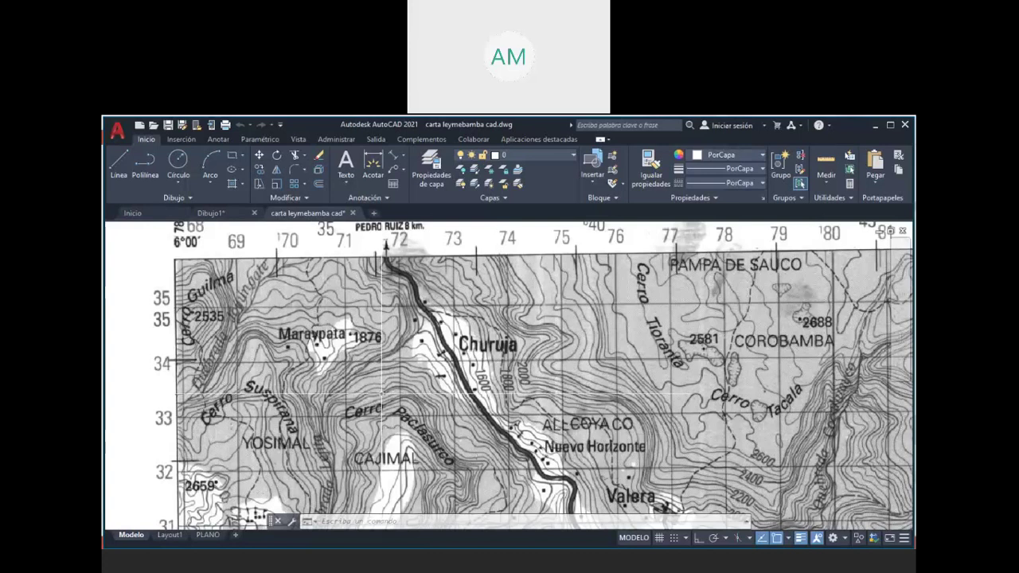
scroll(494, 334, up, 2)
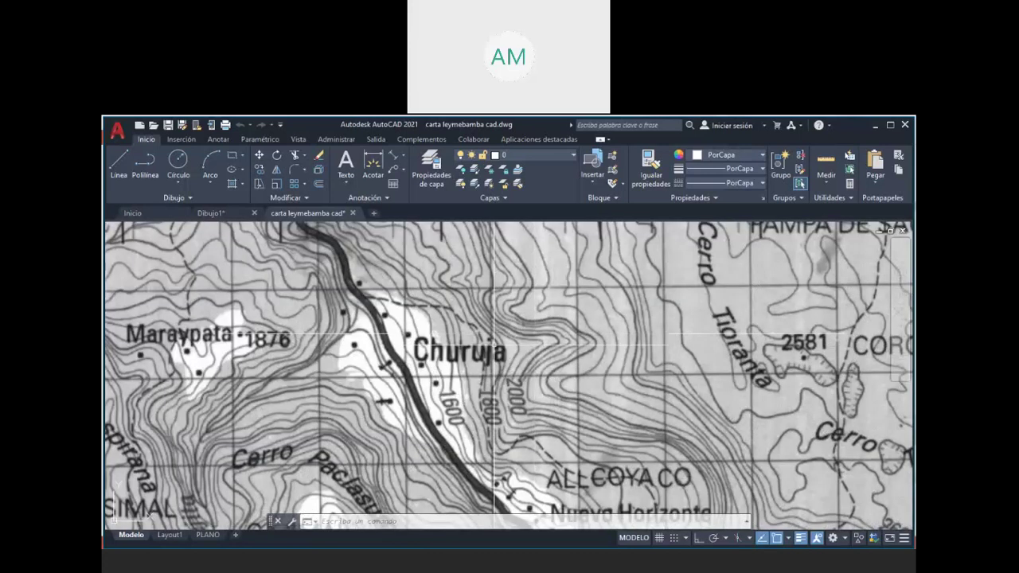
scroll(388, 373, up, 2)
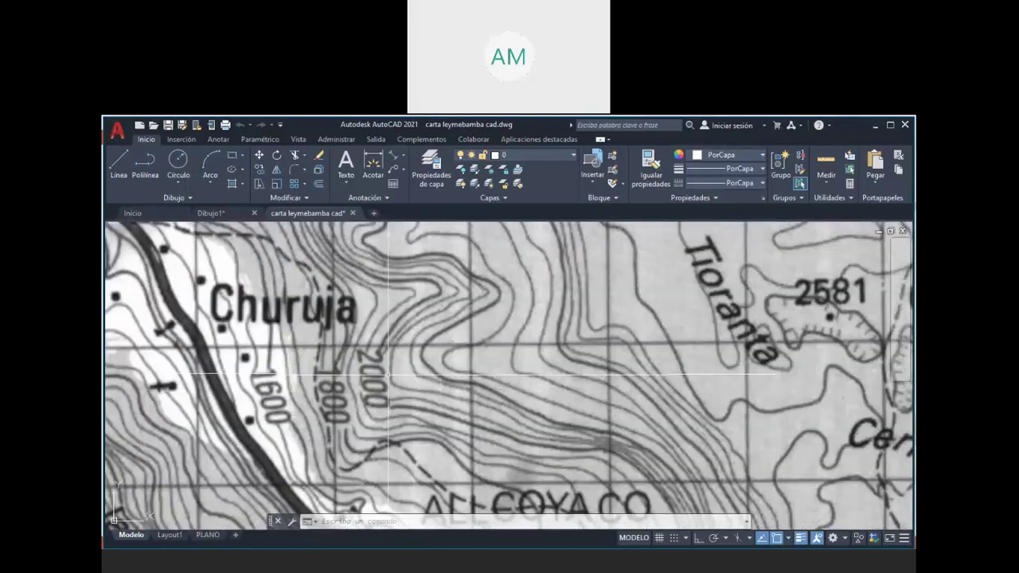
scroll(315, 378, down, 2)
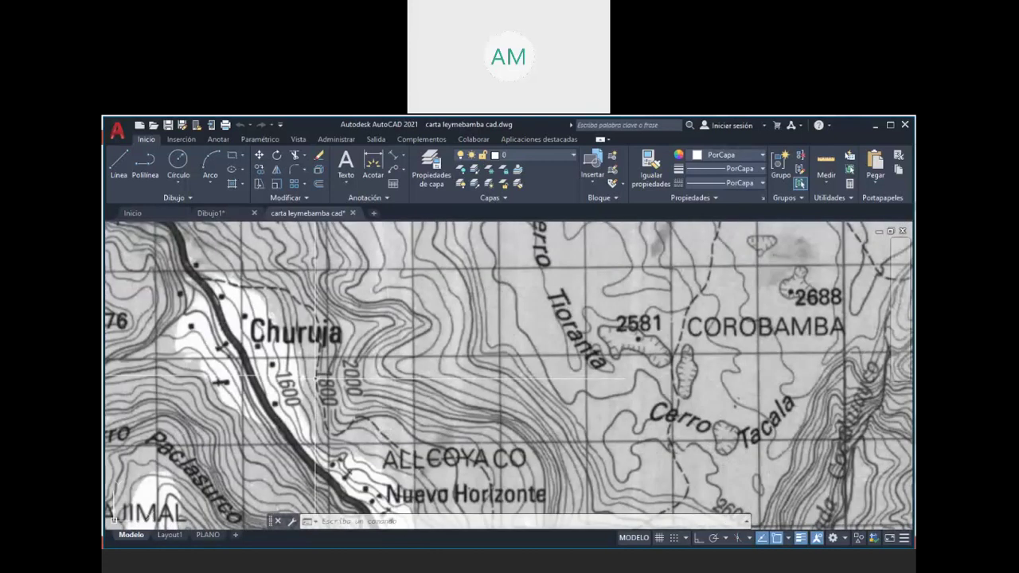
scroll(316, 377, up, 2)
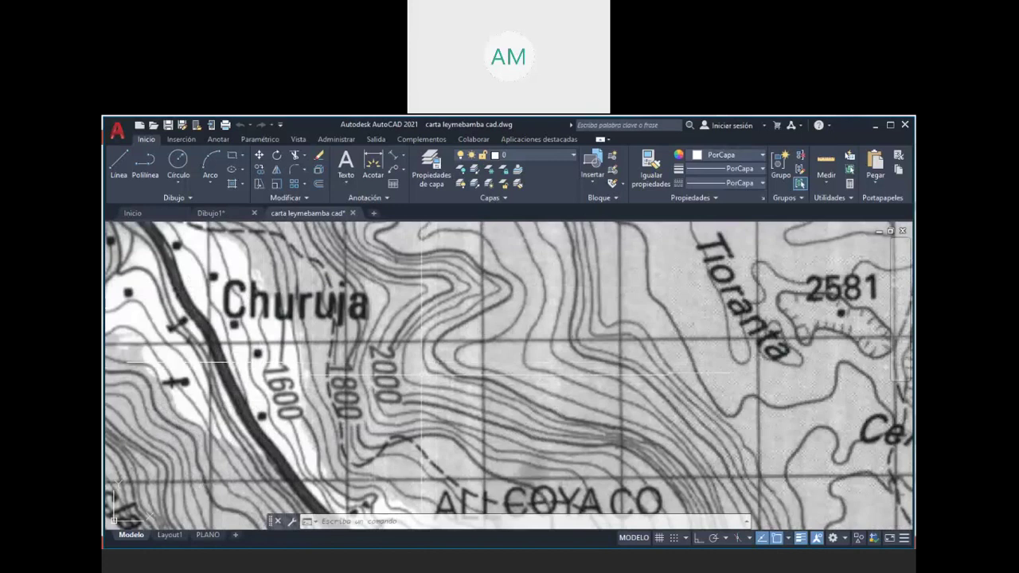
scroll(430, 368, down, 2)
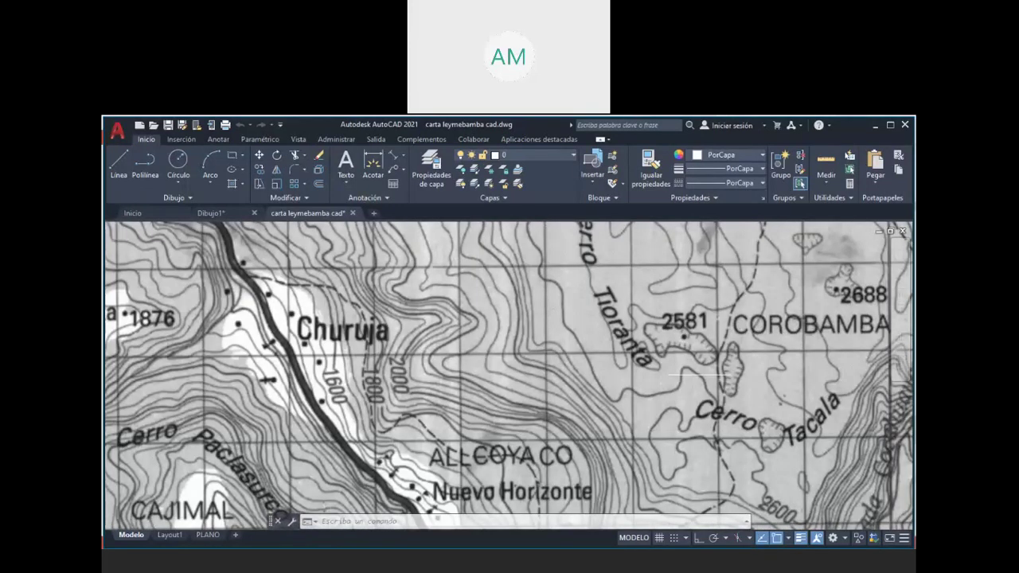
scroll(398, 335, down, 1)
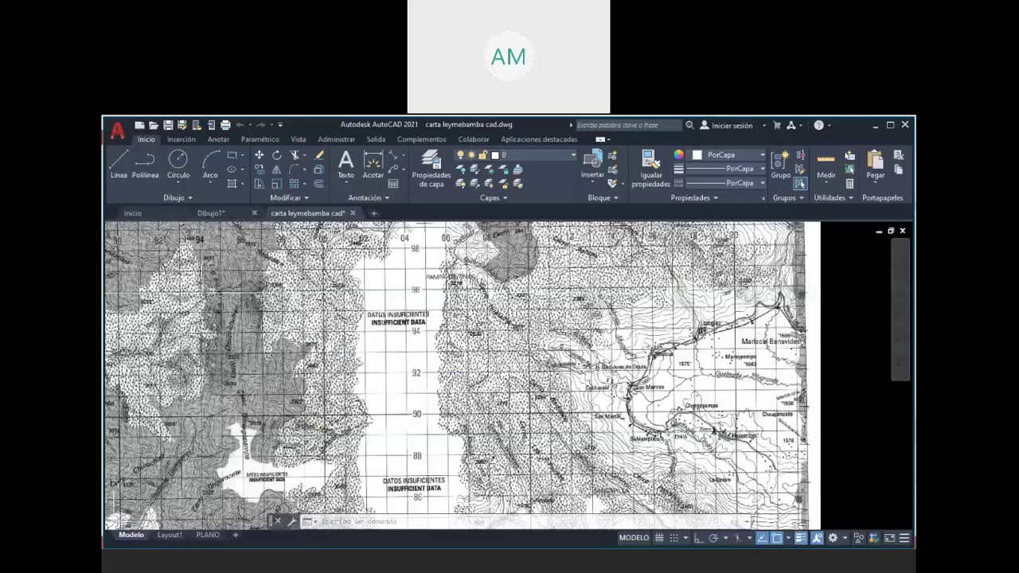
scroll(381, 311, up, 3)
scroll(510, 375, down, 2)
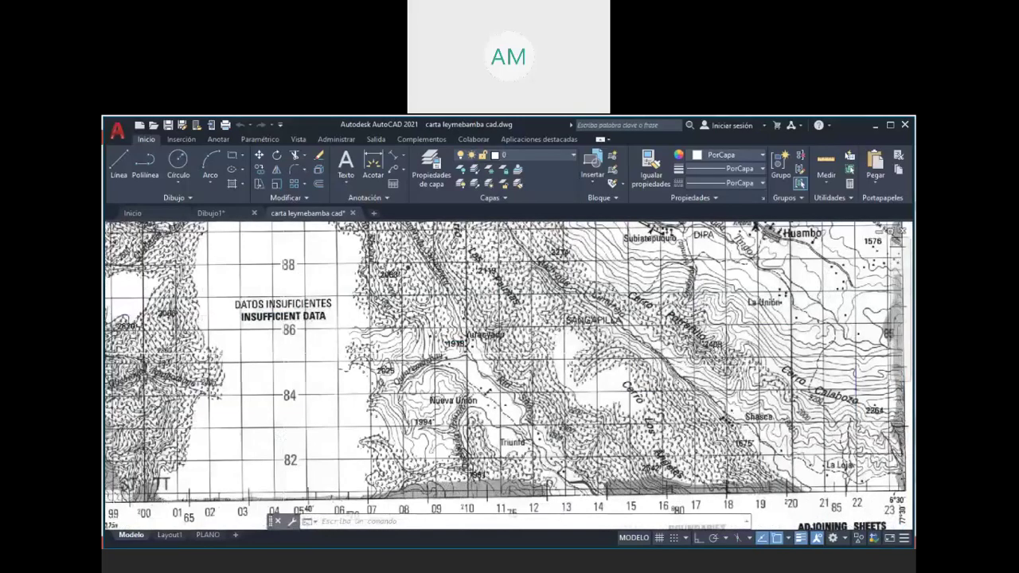
scroll(876, 462, up, 2)
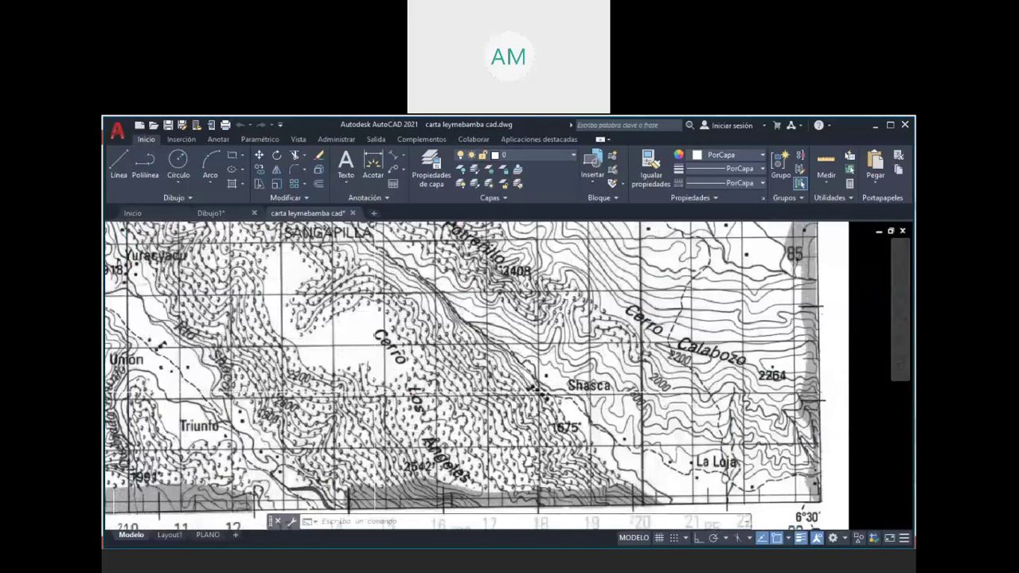
scroll(370, 392, down, 2)
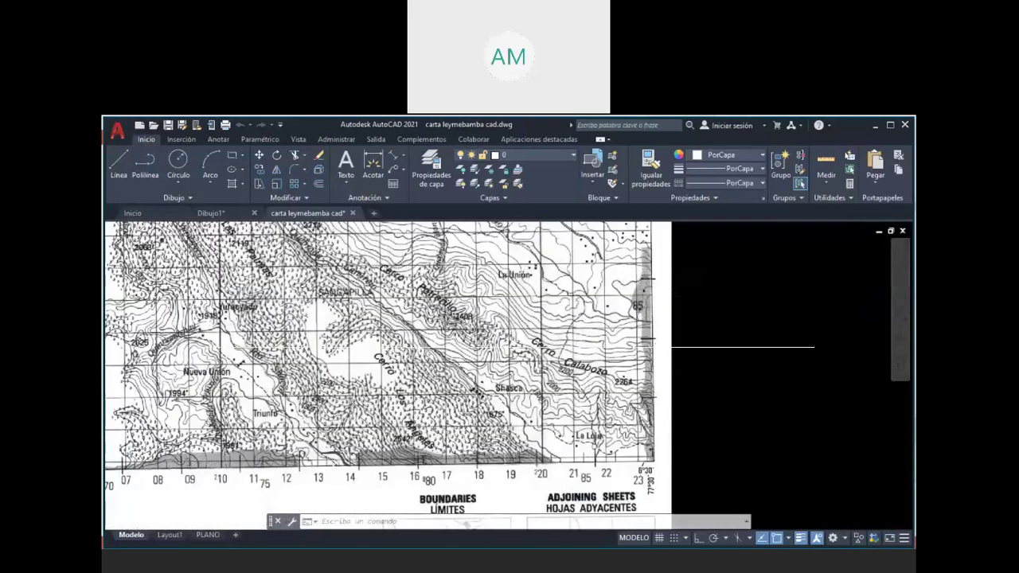
scroll(505, 347, down, 2)
scroll(504, 347, down, 2)
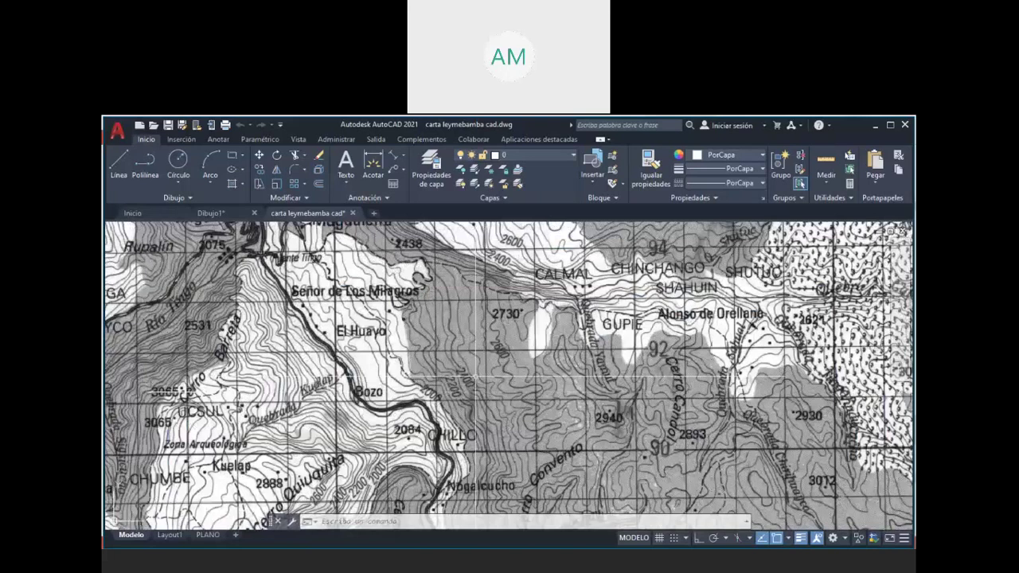
scroll(476, 376, up, 2)
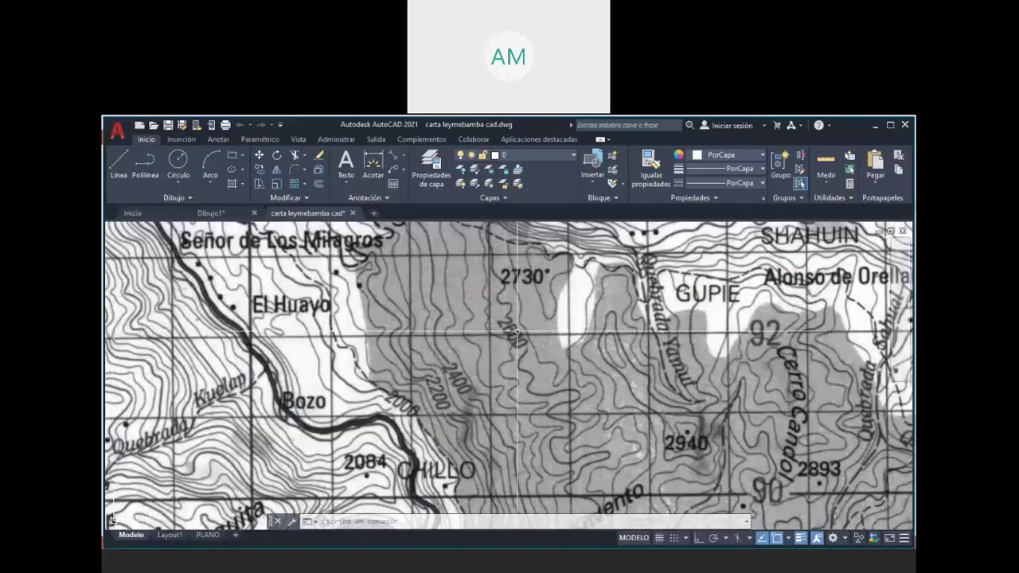
scroll(518, 331, down, 2)
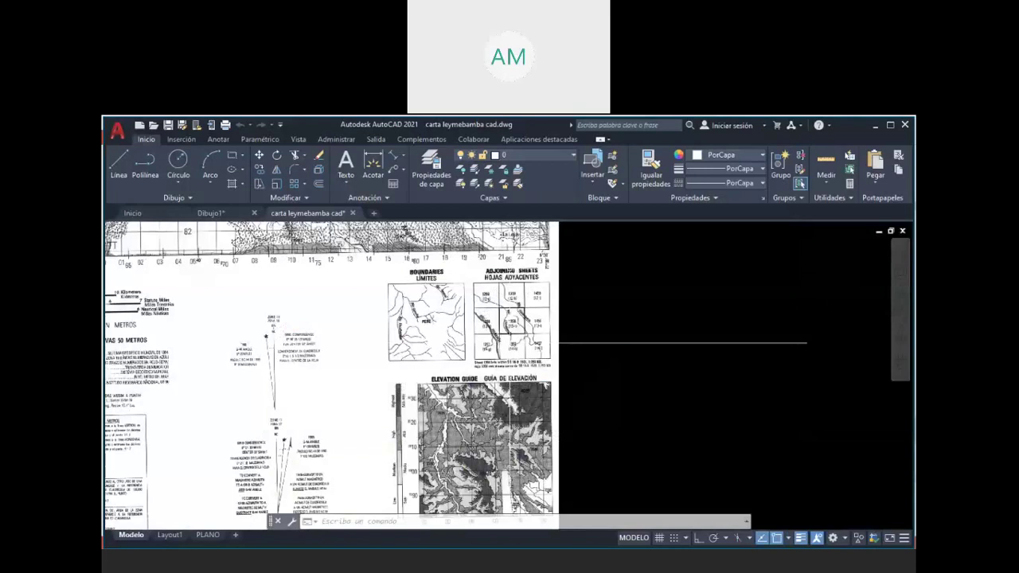
scroll(683, 343, down, 5)
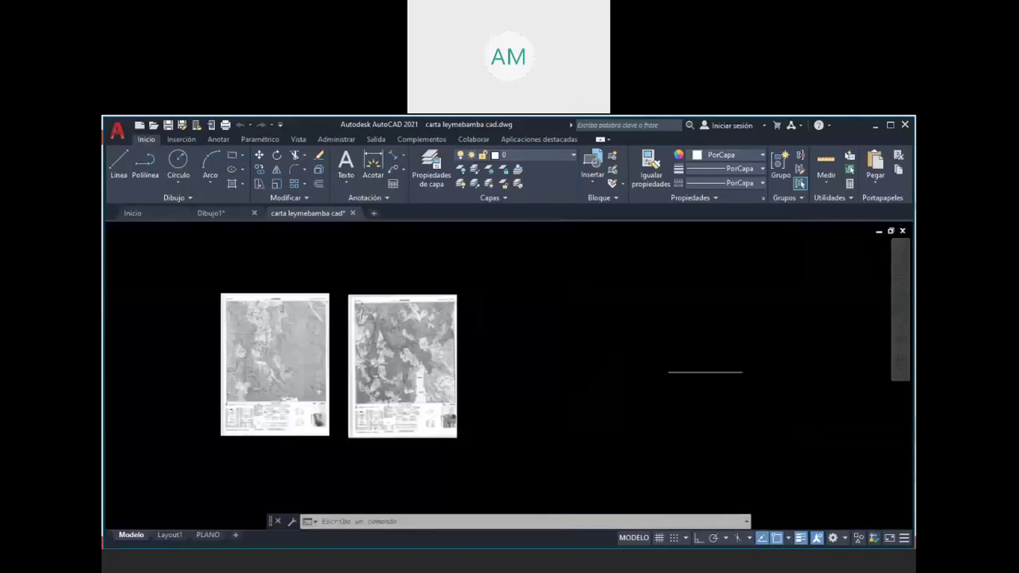
scroll(407, 279, up, 4)
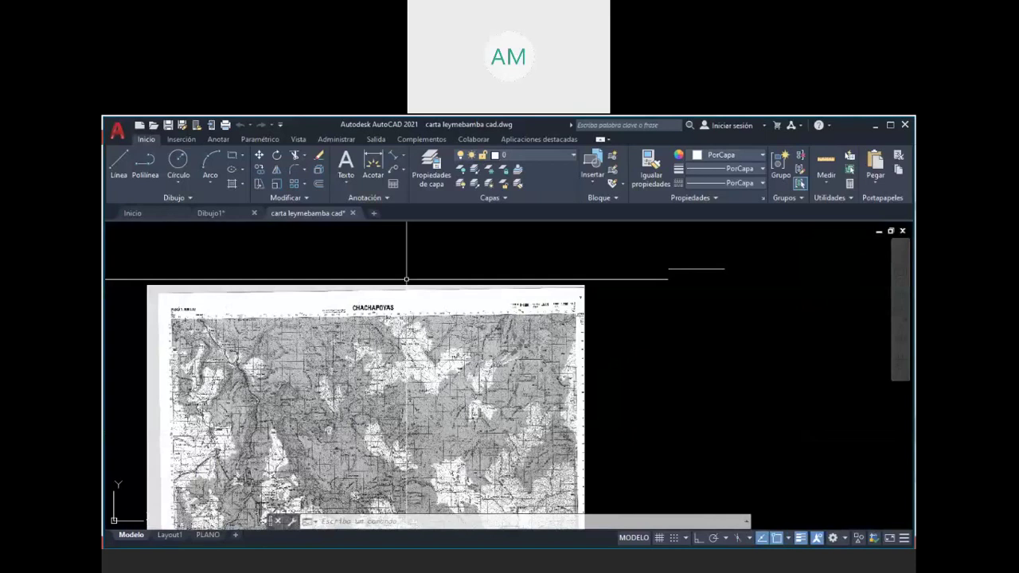
scroll(407, 280, up, 5)
scroll(436, 382, down, 7)
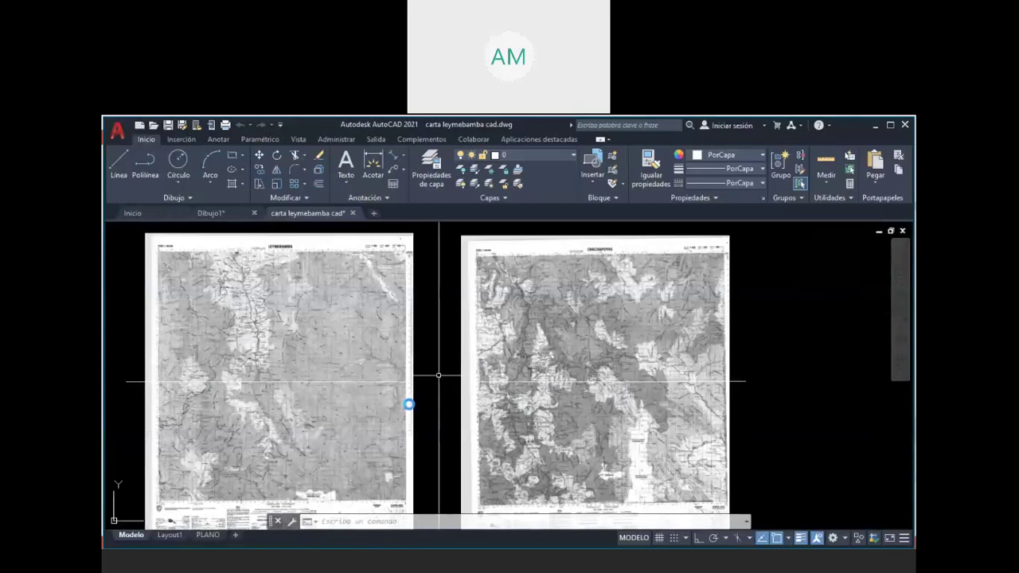
scroll(409, 405, up, 5)
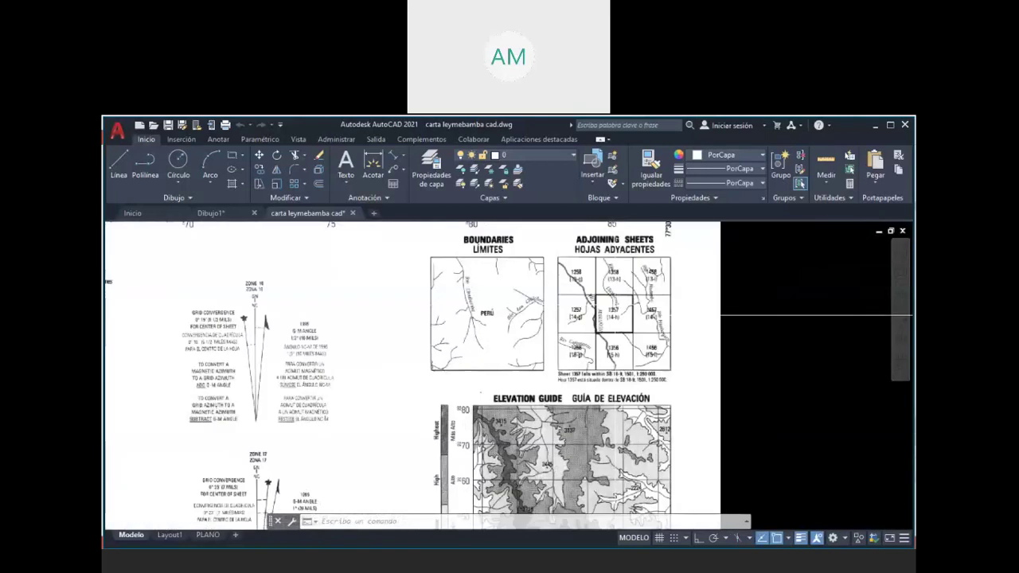
scroll(786, 310, up, 2)
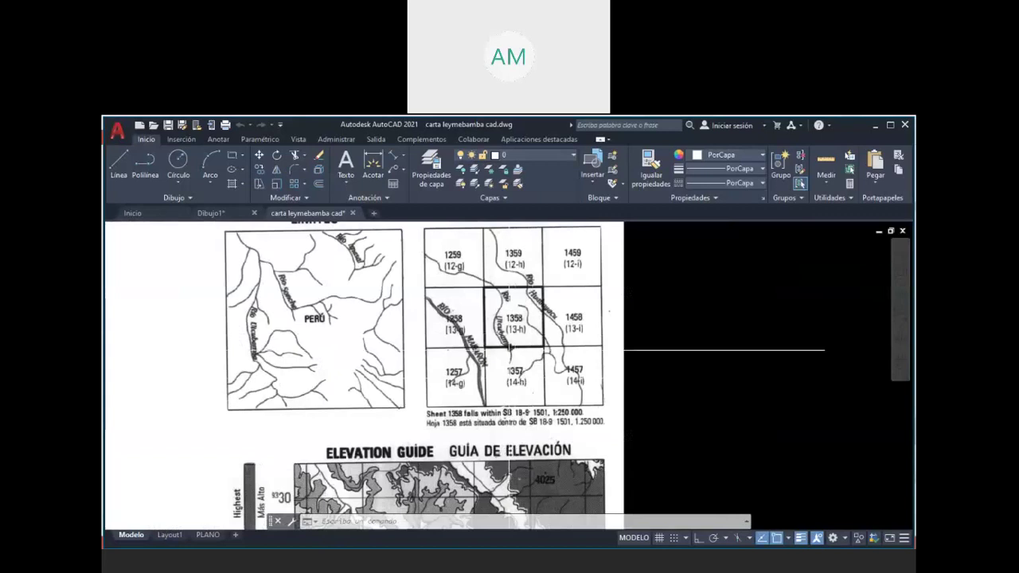
scroll(513, 378, down, 5)
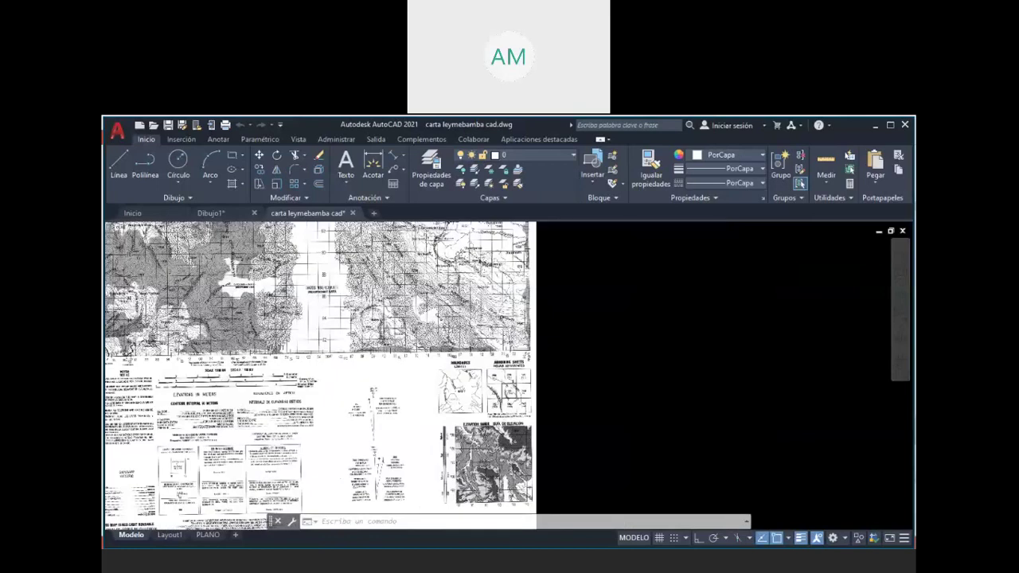
scroll(305, 300, down, 5)
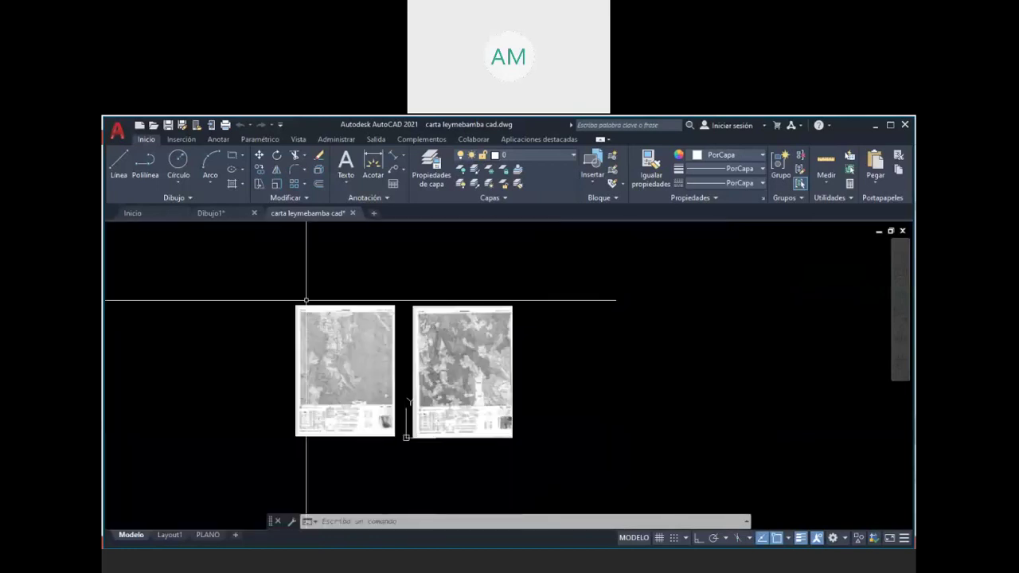
scroll(344, 302, up, 2)
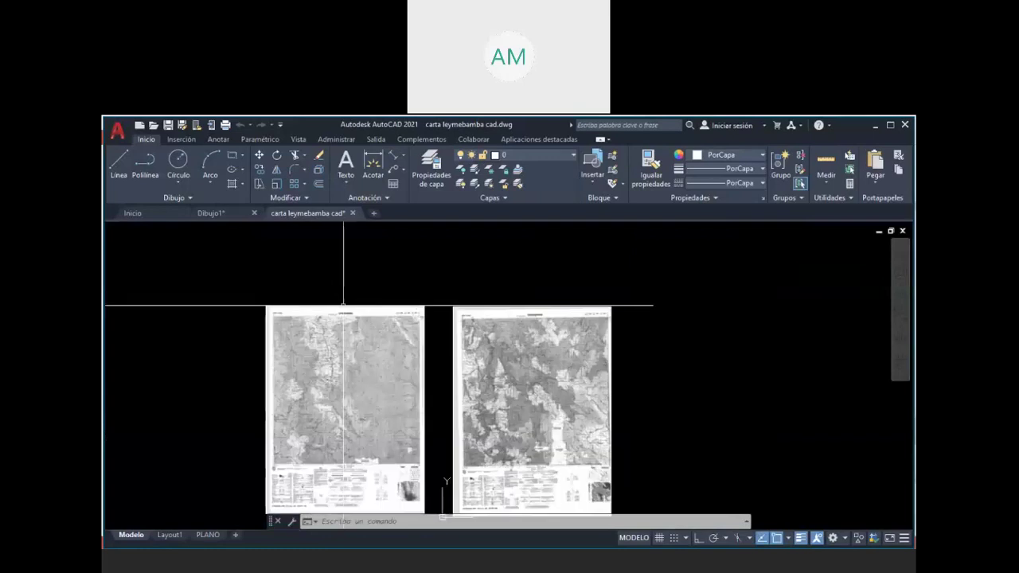
scroll(428, 324, up, 2)
scroll(430, 325, up, 2)
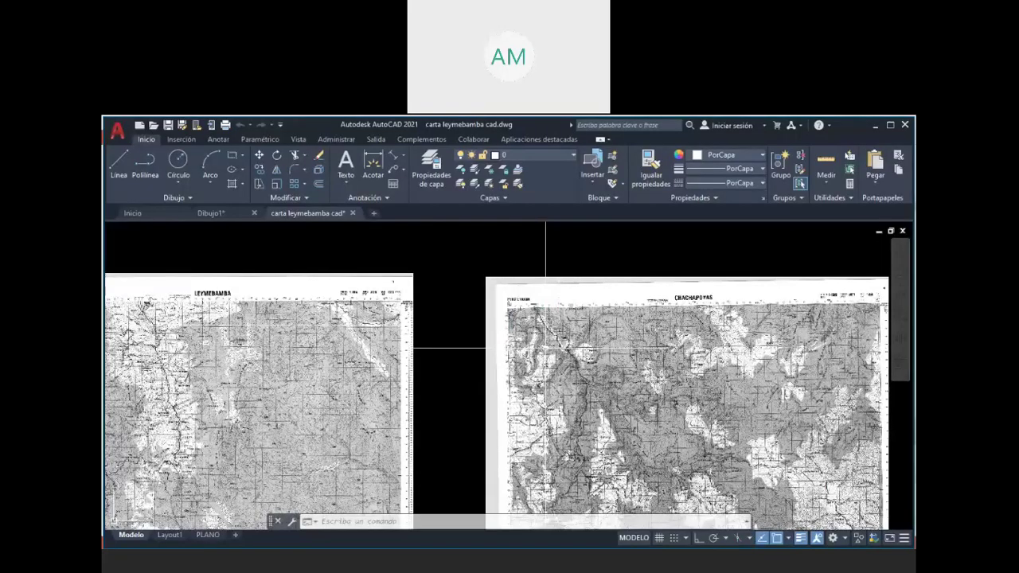
middle_drag(545, 348, 303, 336)
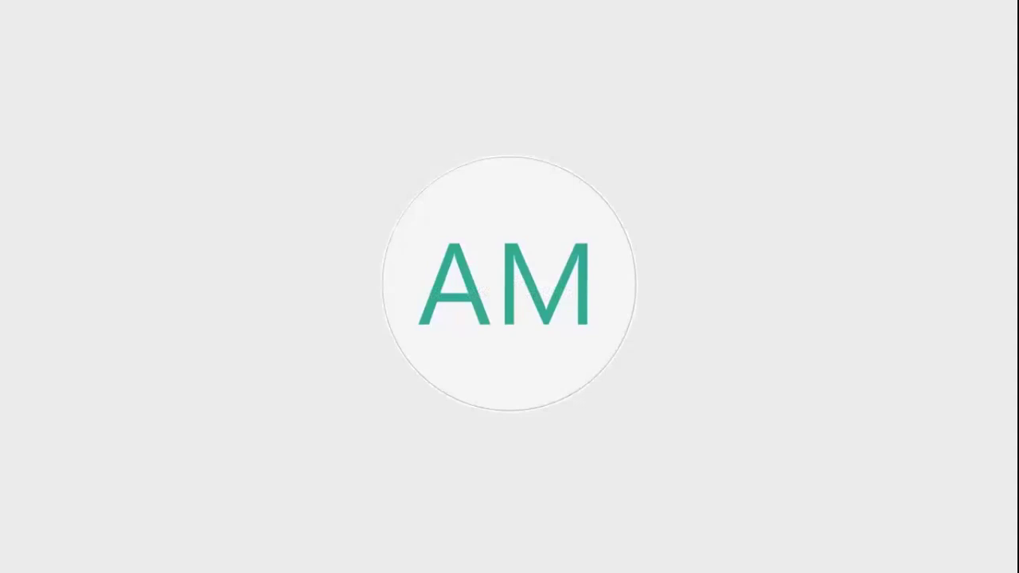
key(Escape)
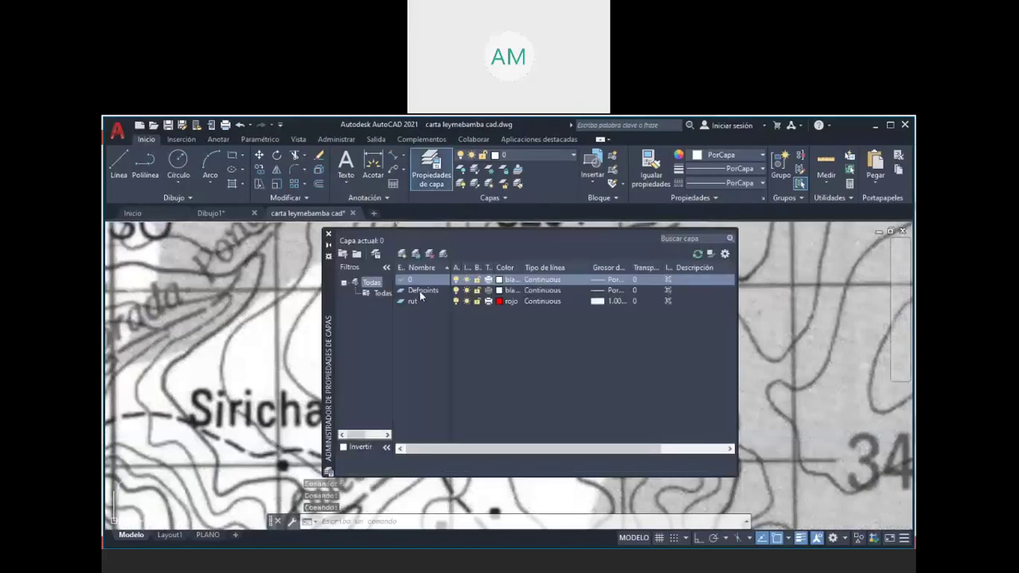
Step: Create a new layer named MEDI, colour it red, and close the Layer Properties Manager
click(419, 282)
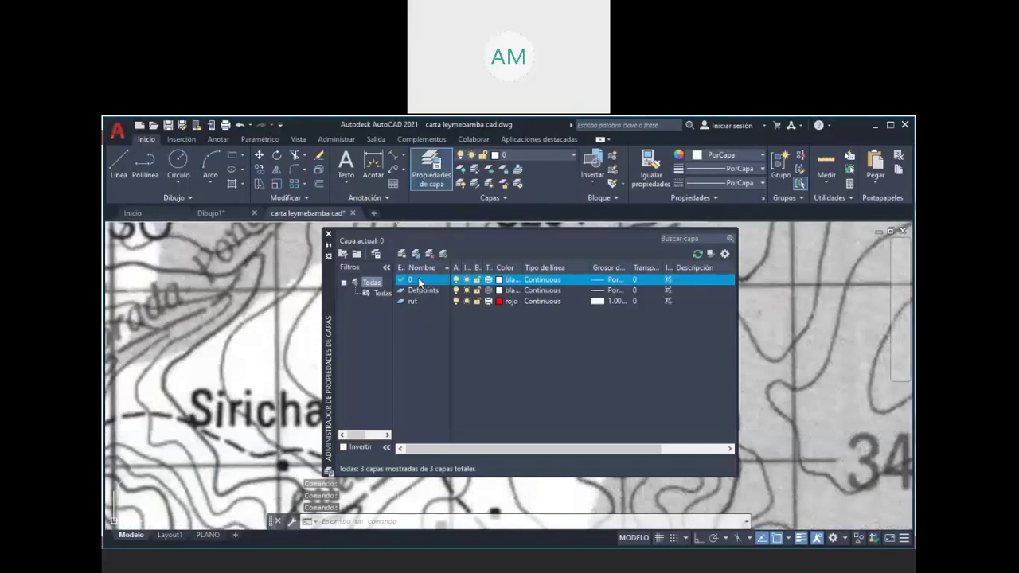
key(alt+n)
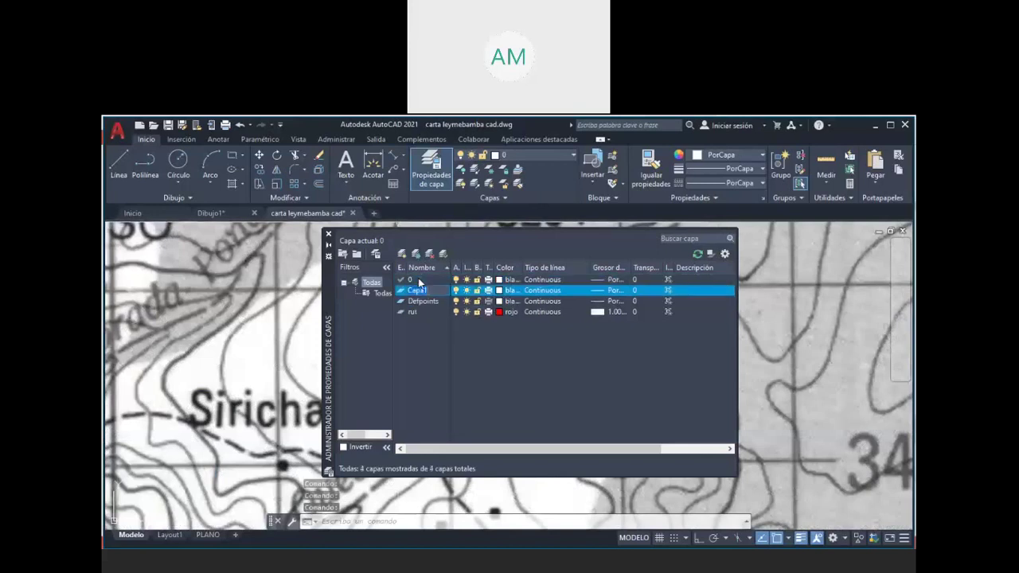
text(MEDI)
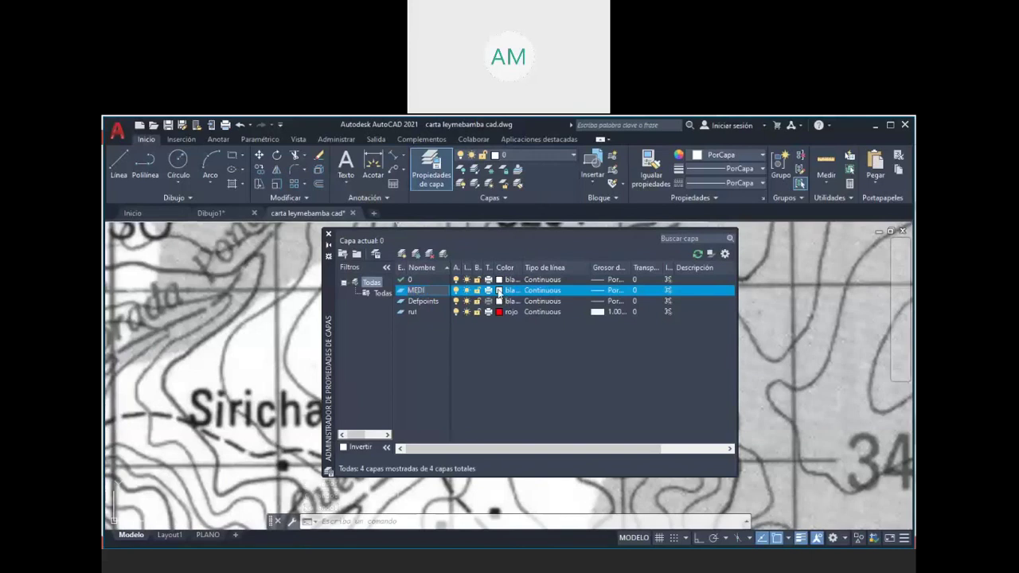
click(499, 291)
click(499, 291)
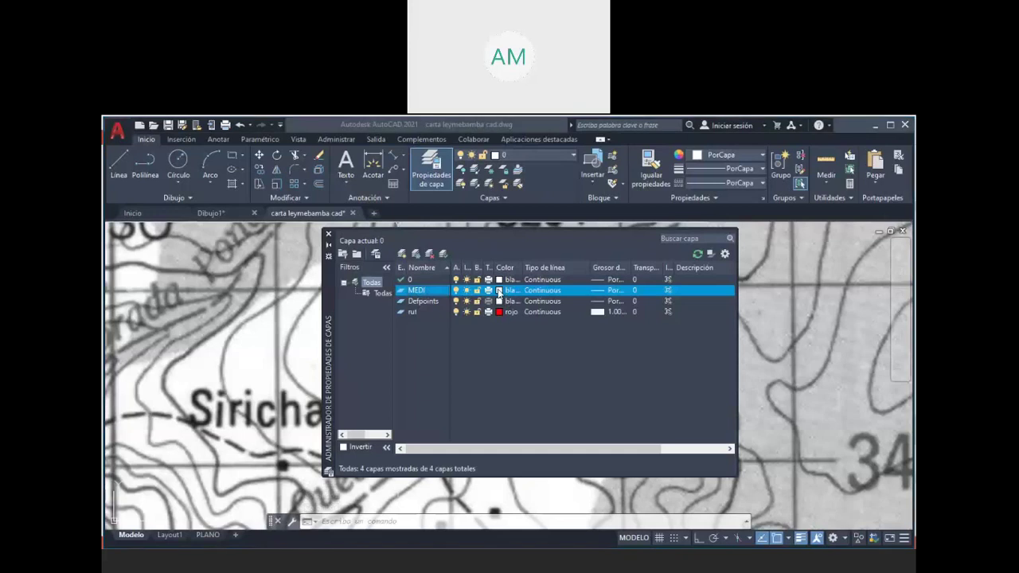
click(415, 364)
click(499, 427)
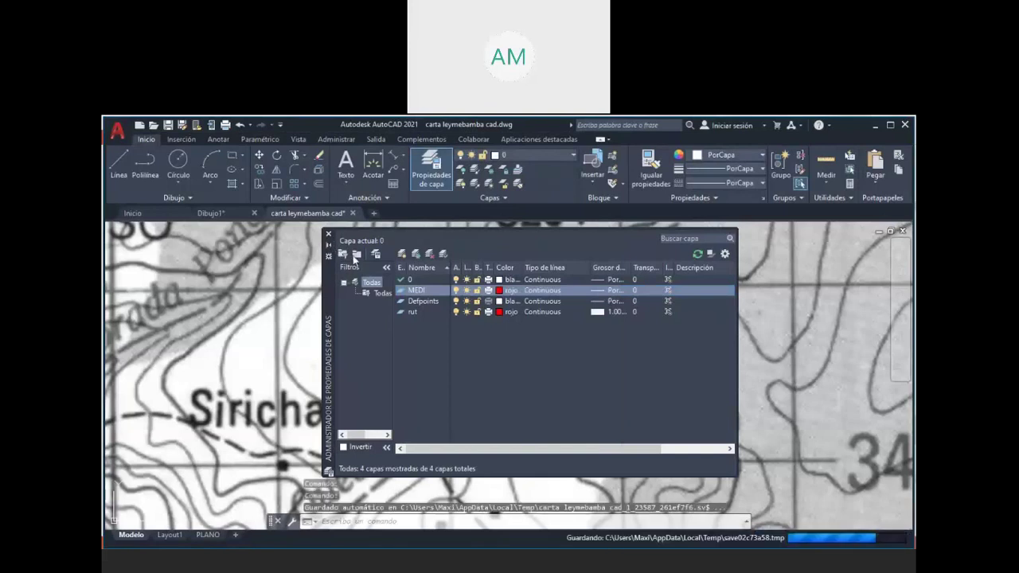
click(328, 234)
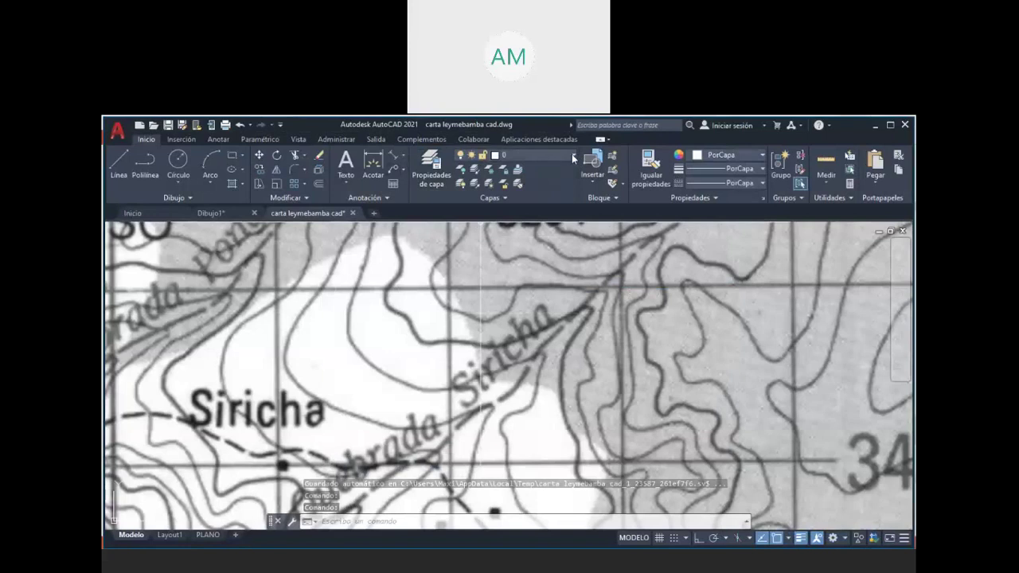
Step: Make MEDI the current layer and abandon a first misplaced aligned dimension
click(572, 154)
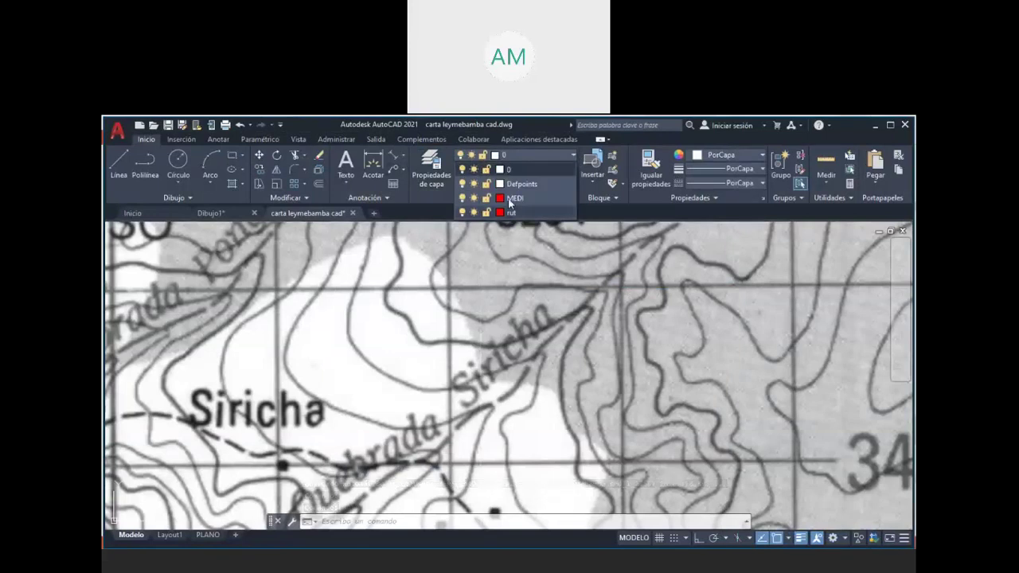
click(511, 199)
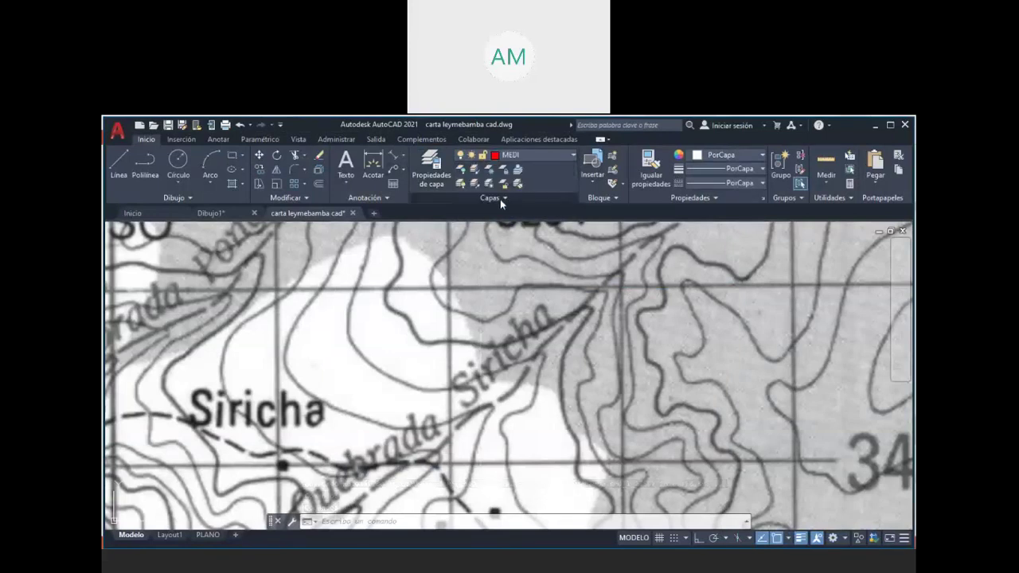
click(392, 157)
click(389, 327)
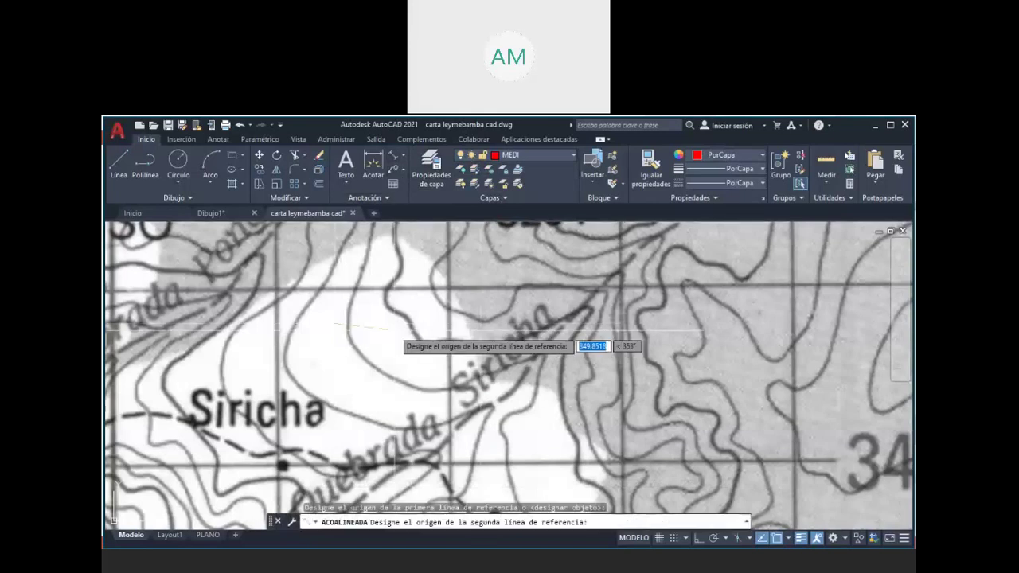
click(393, 330)
key(Escape)
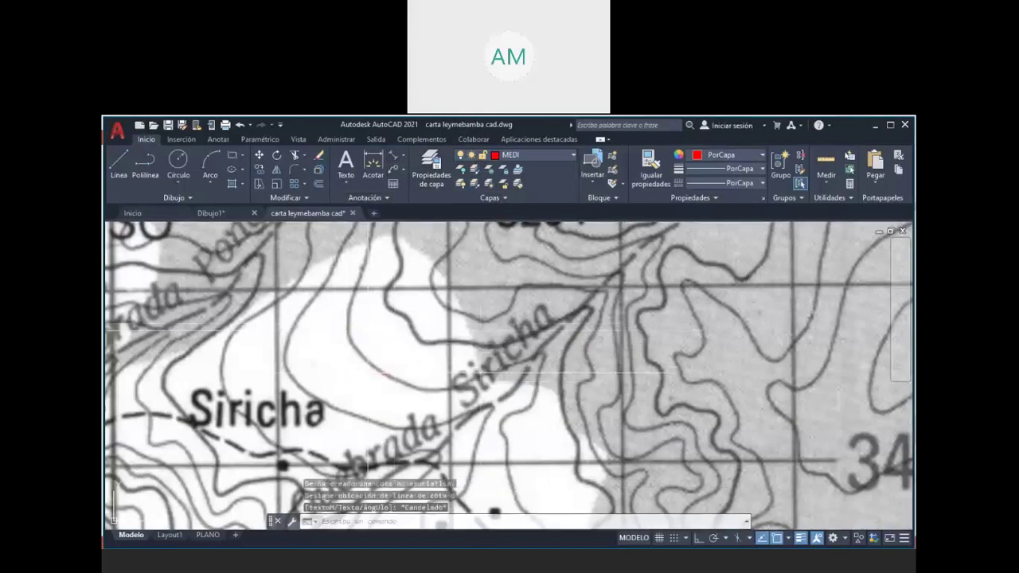
scroll(415, 435, down, 3)
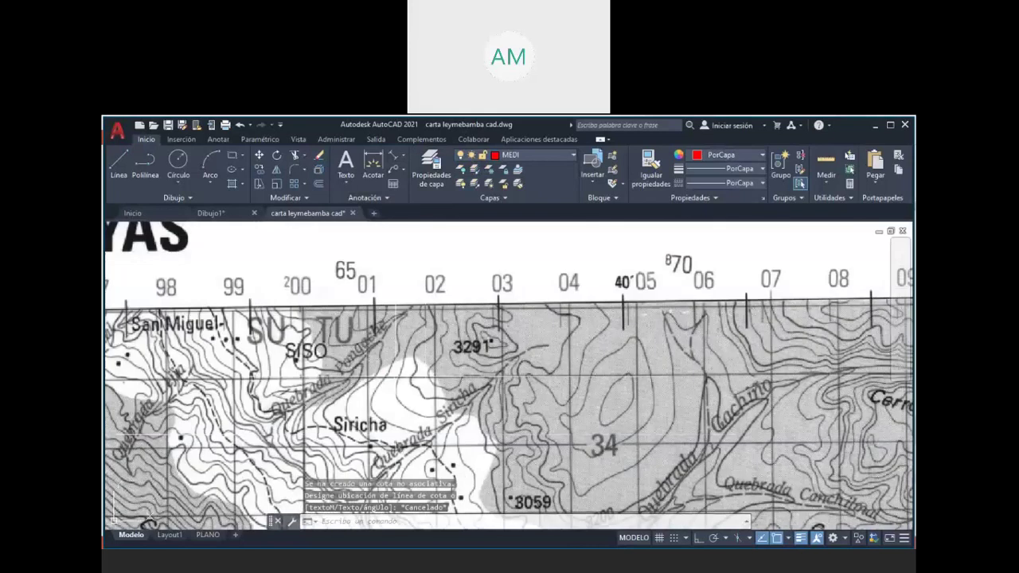
scroll(388, 379, up, 4)
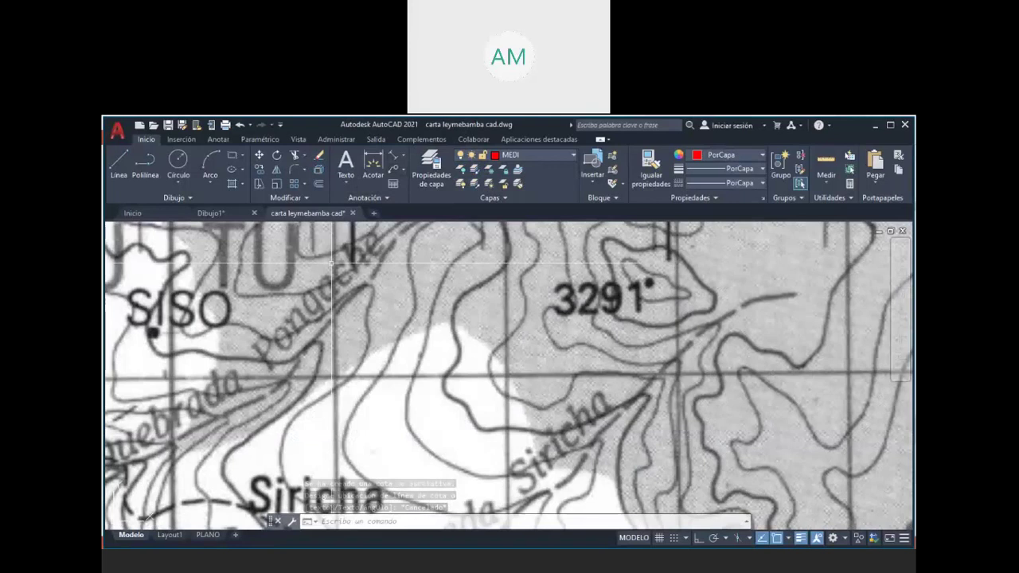
Step: Add an aligned dimension reading 1005.46 across the grid square near Siricha
key(Return)
click(472, 338)
scroll(471, 338, up, 5)
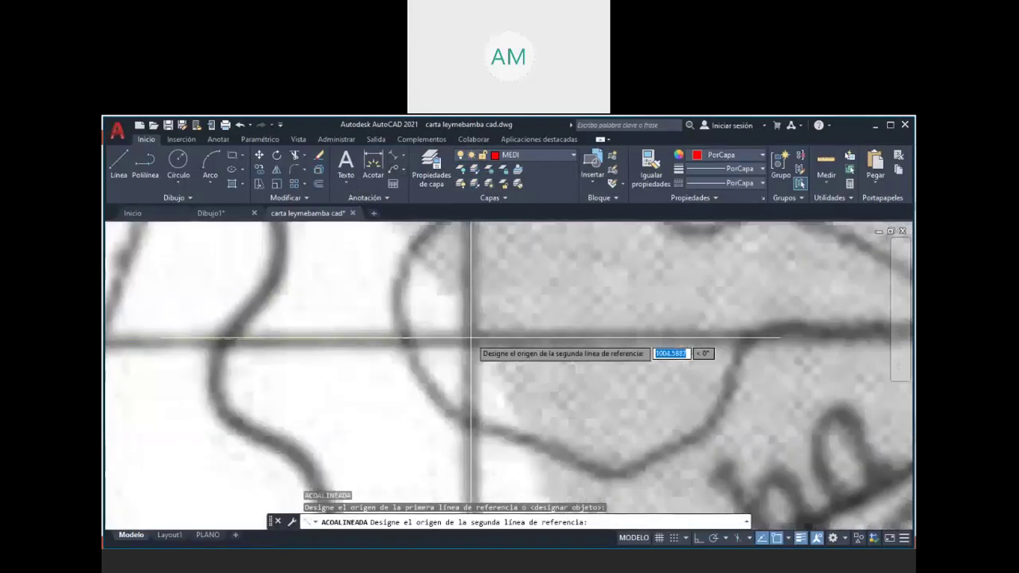
click(471, 337)
scroll(472, 337, down, 2)
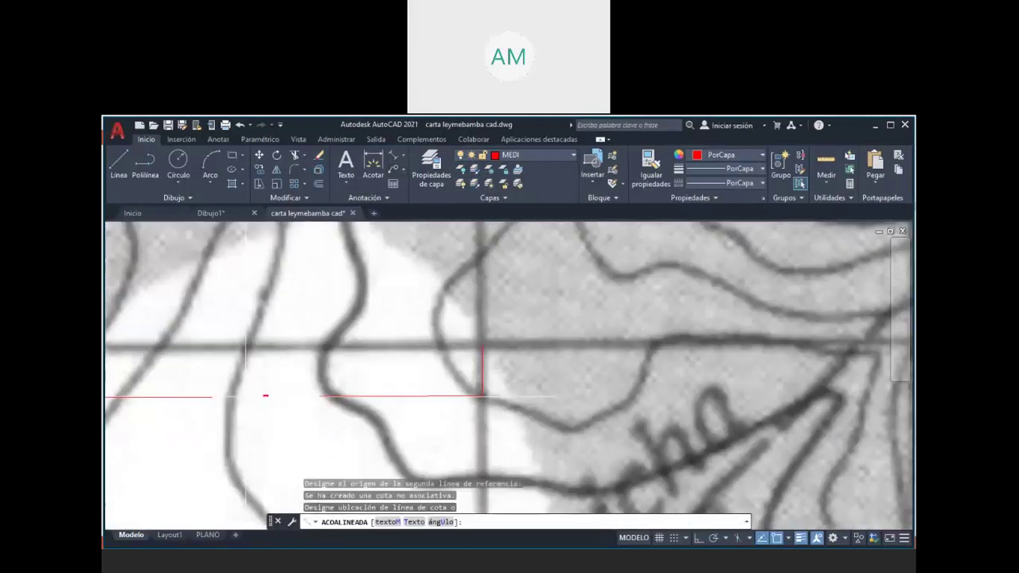
click(247, 395)
scroll(247, 396, up, 3)
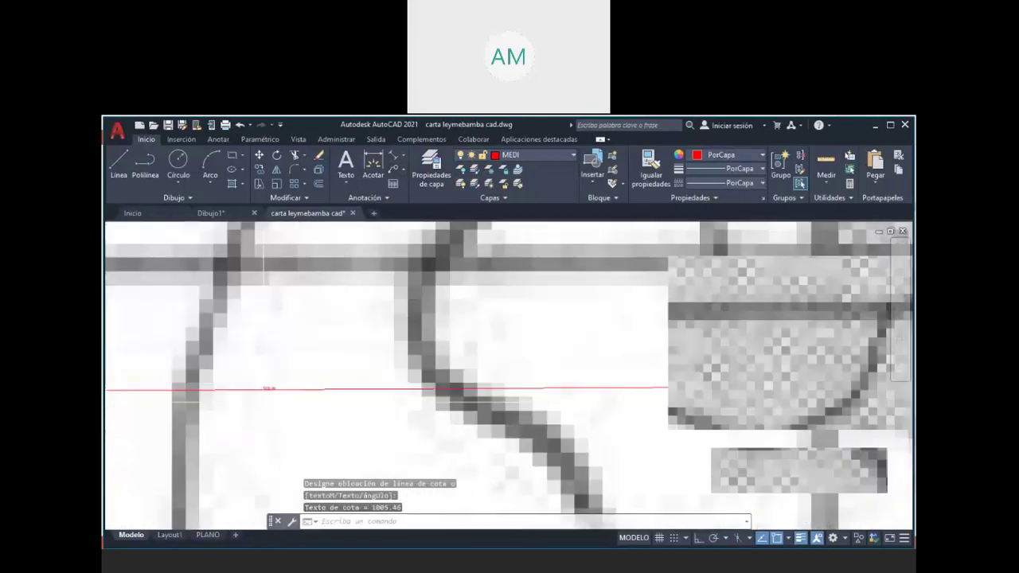
scroll(247, 396, up, 3)
scroll(267, 393, up, 2)
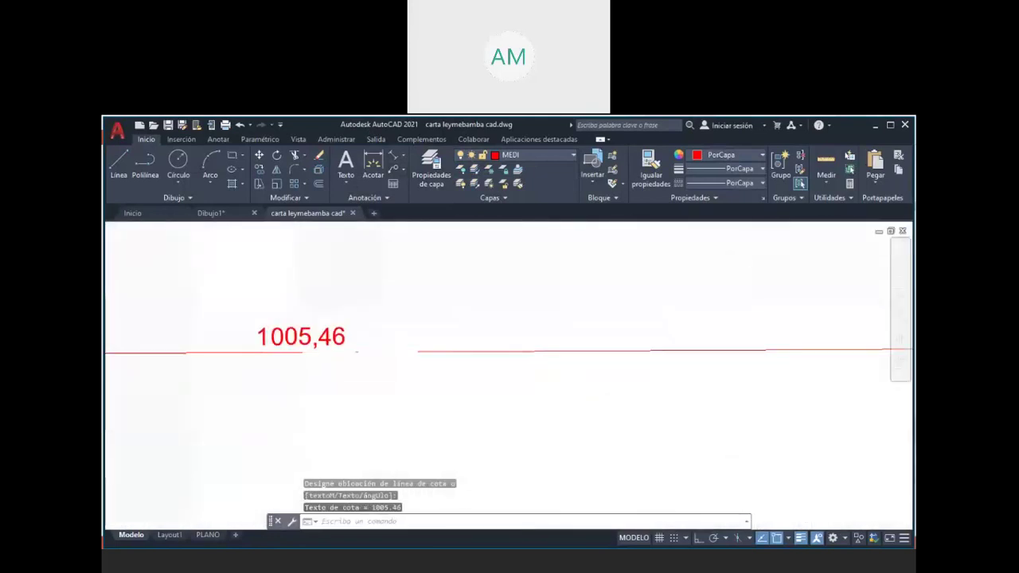
scroll(342, 372, down, 4)
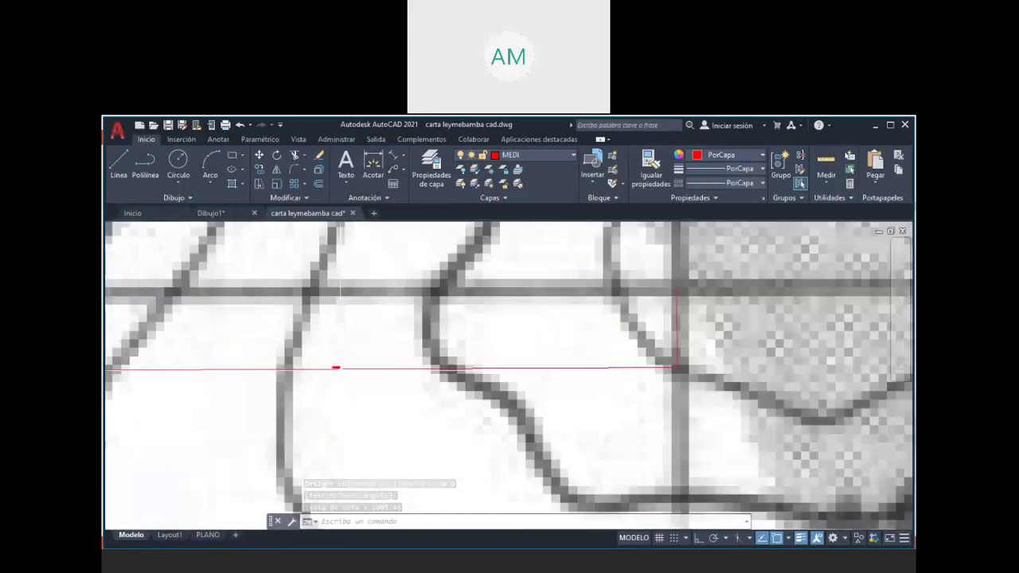
scroll(341, 369, down, 2)
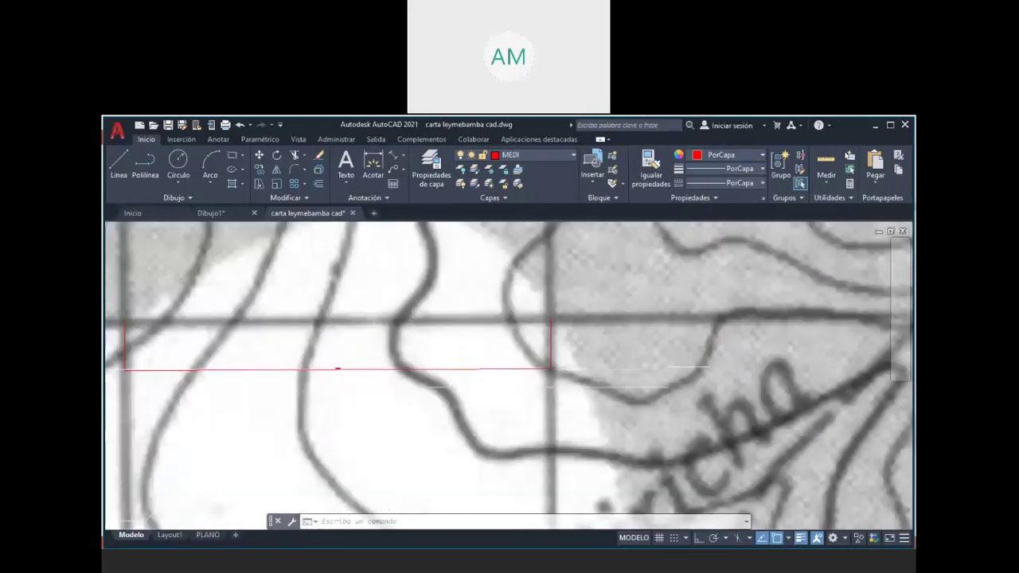
scroll(374, 387, down, 2)
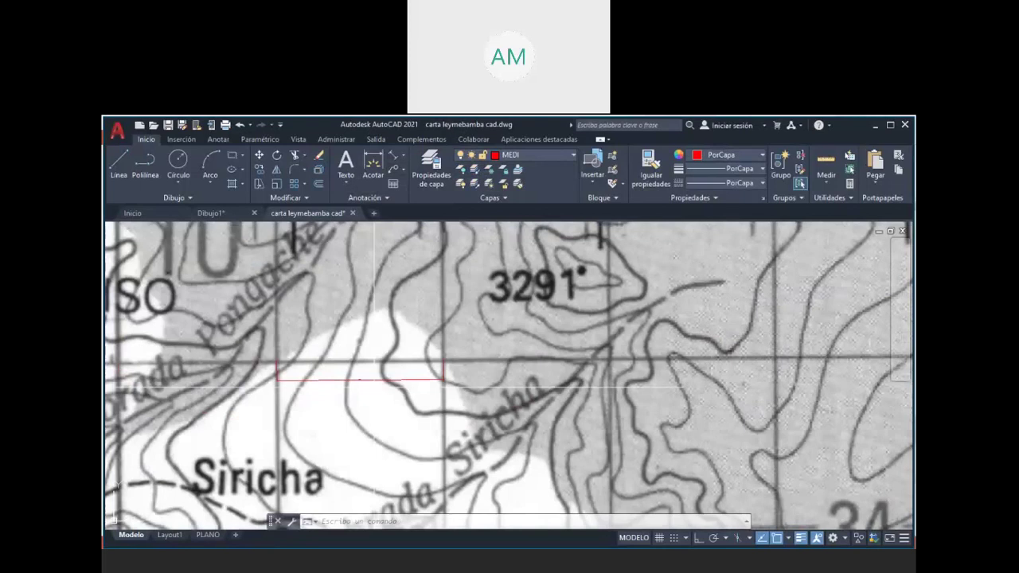
Step: Add a second aligned dimension reading 1003.84 across the grid square
key(Return)
scroll(277, 367, up, 4)
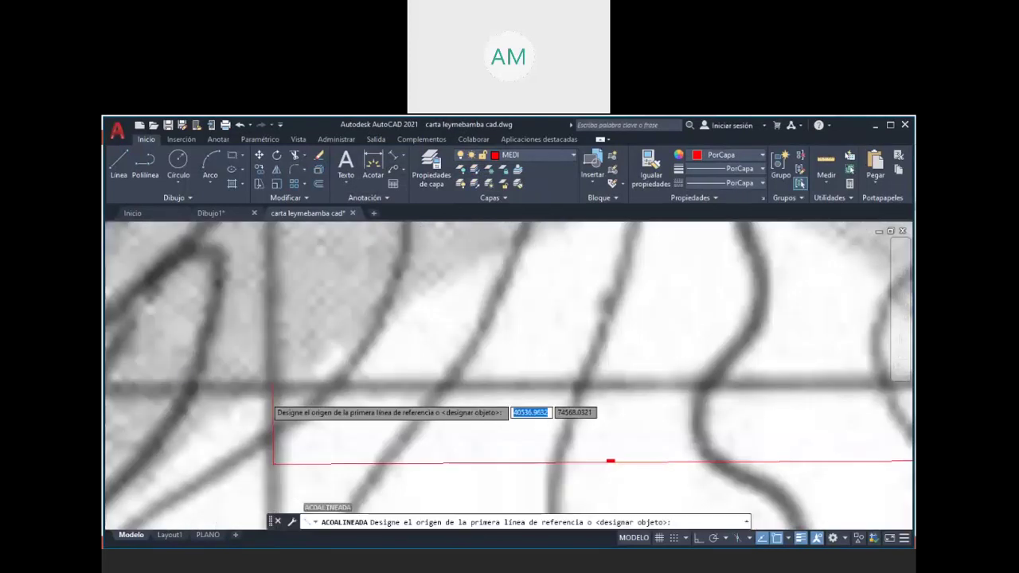
scroll(278, 383, up, 1)
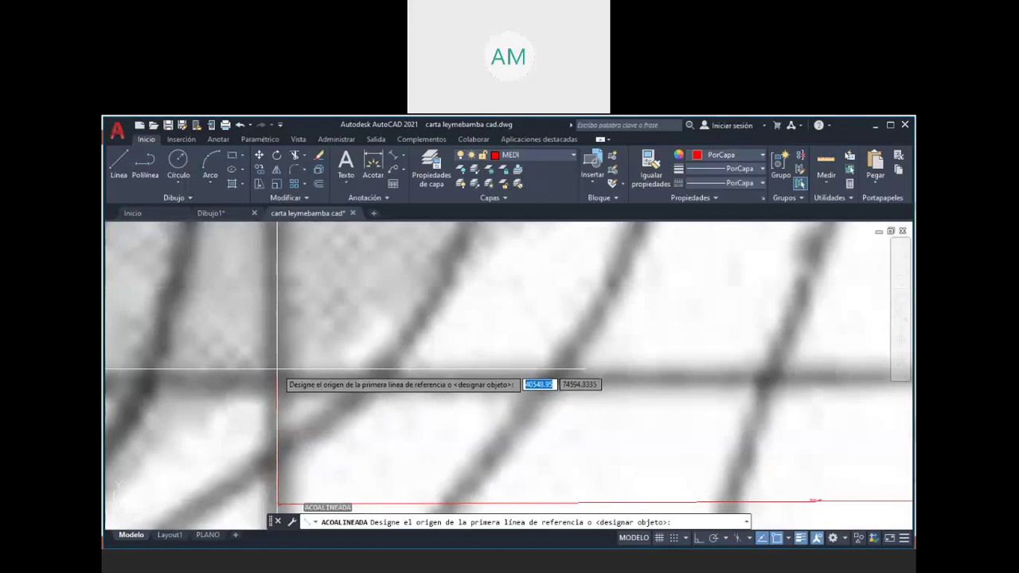
click(277, 371)
scroll(246, 381, down, 3)
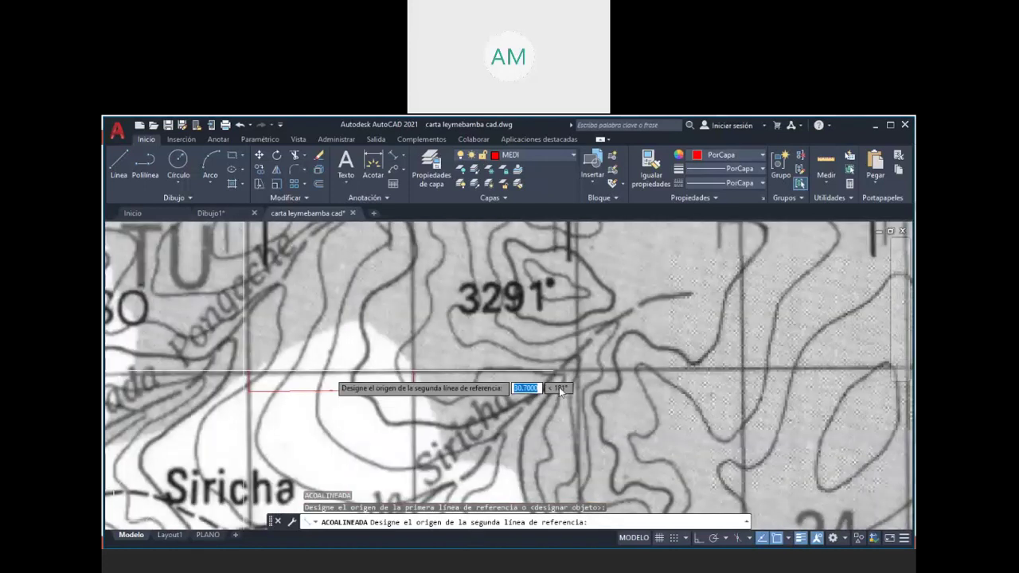
scroll(329, 364, up, 4)
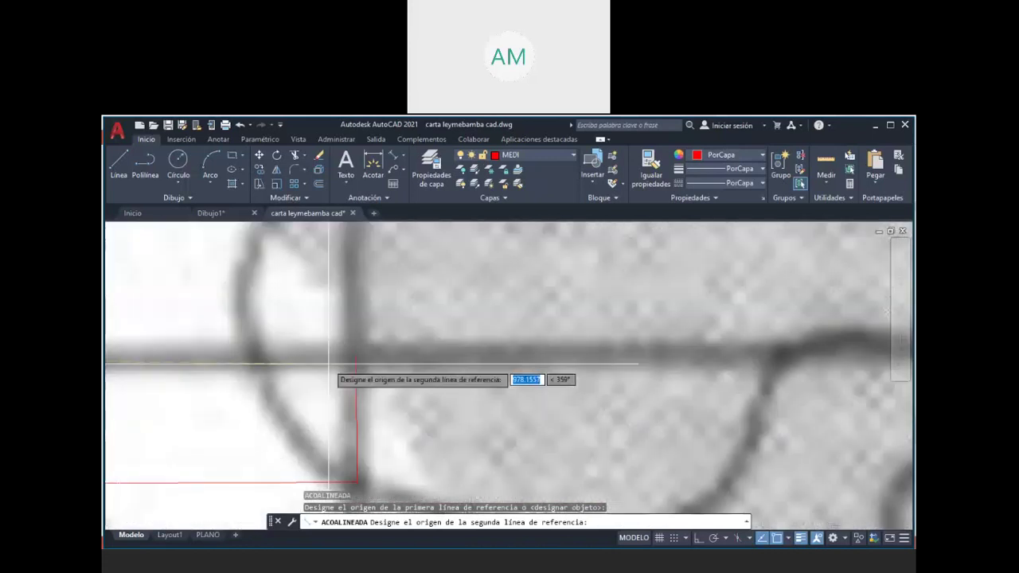
click(329, 365)
scroll(329, 365, down, 3)
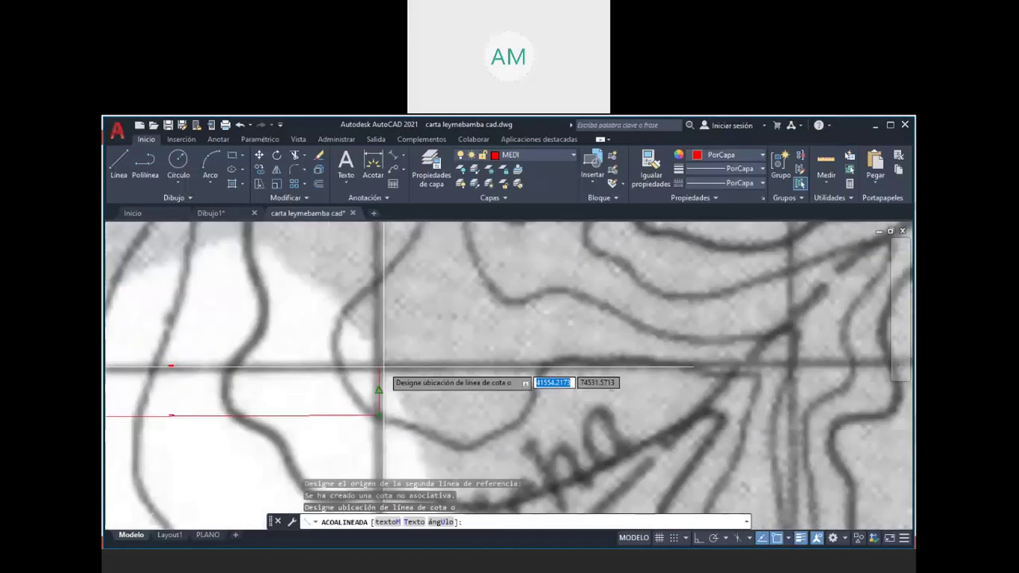
scroll(374, 368, down, 2)
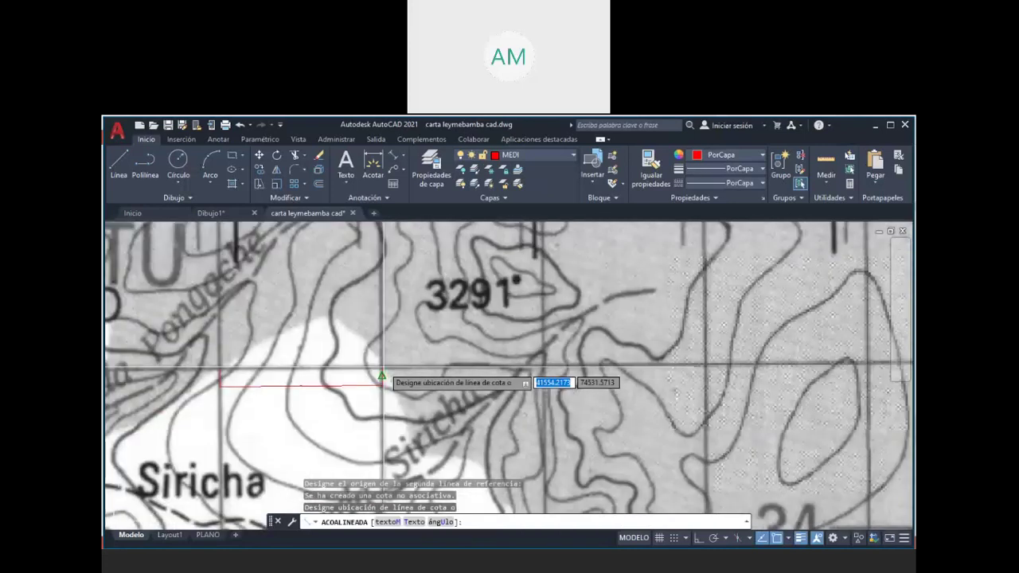
scroll(351, 362, up, 5)
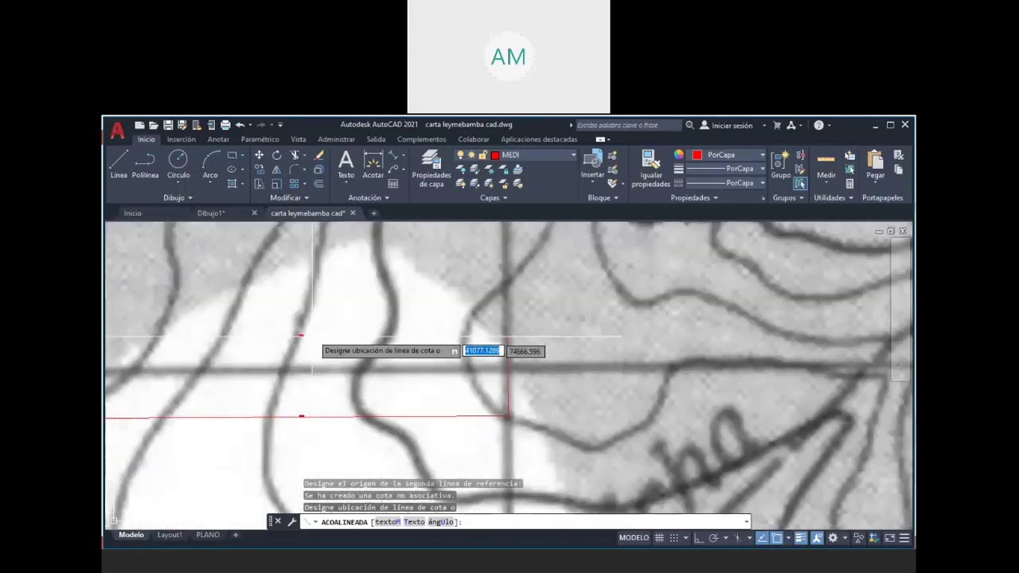
click(312, 336)
scroll(311, 371, down, 5)
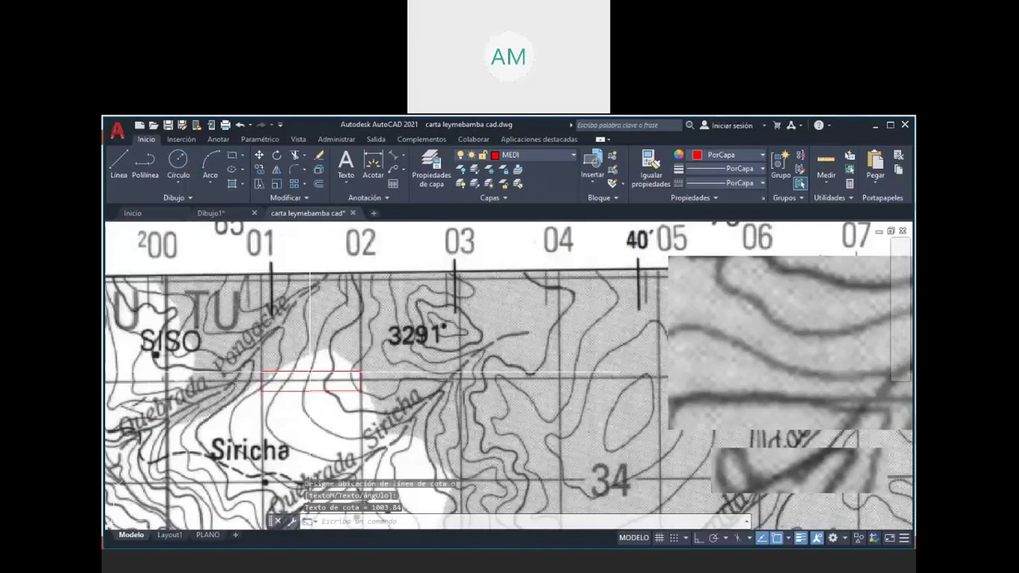
scroll(347, 370, down, 5)
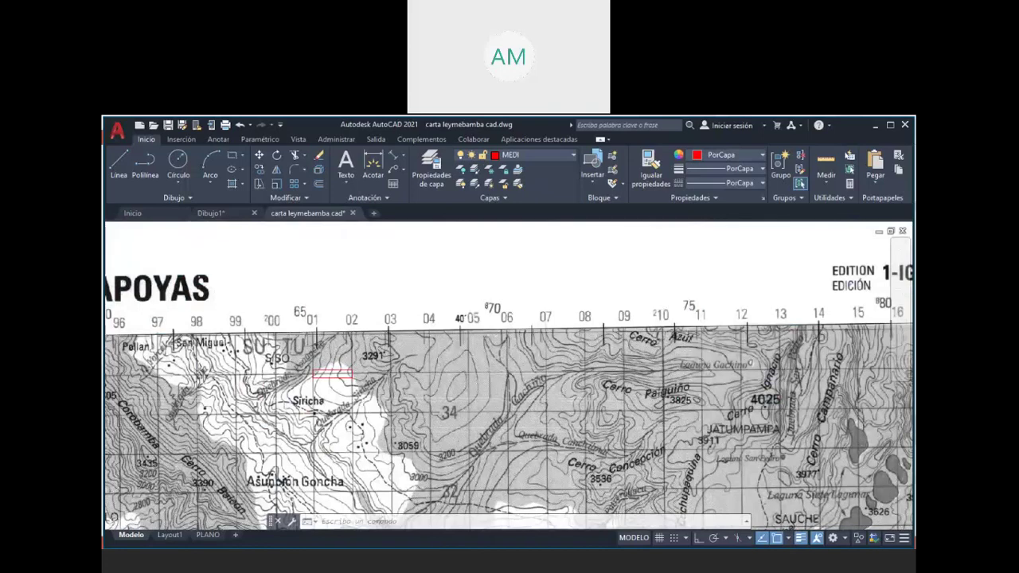
Step: Zoom out to show the full Chachapoyas and neighbouring sheets, then start the Circle command with C
scroll(304, 354, up, 2)
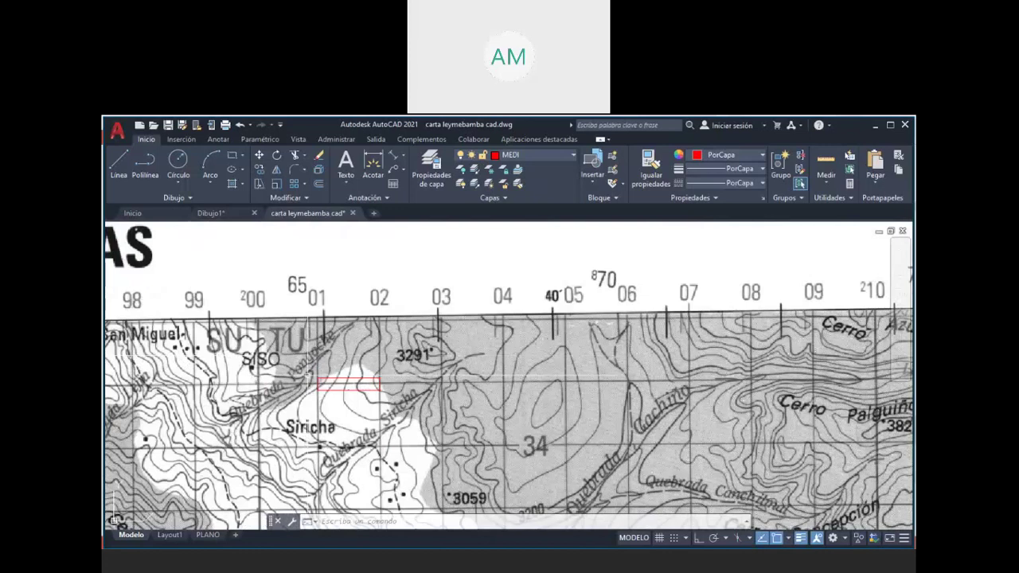
scroll(435, 398, up, 5)
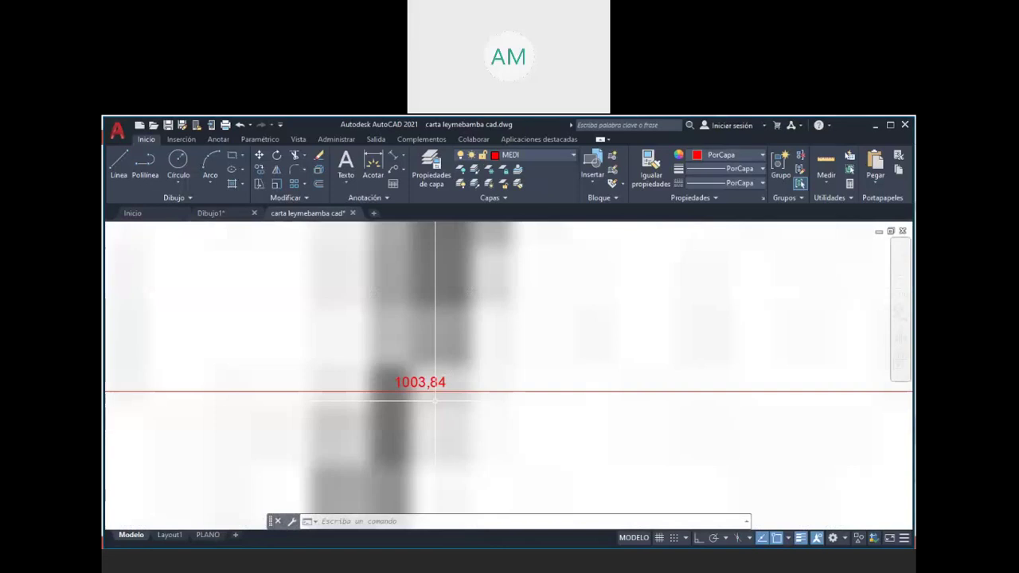
scroll(435, 399, down, 10)
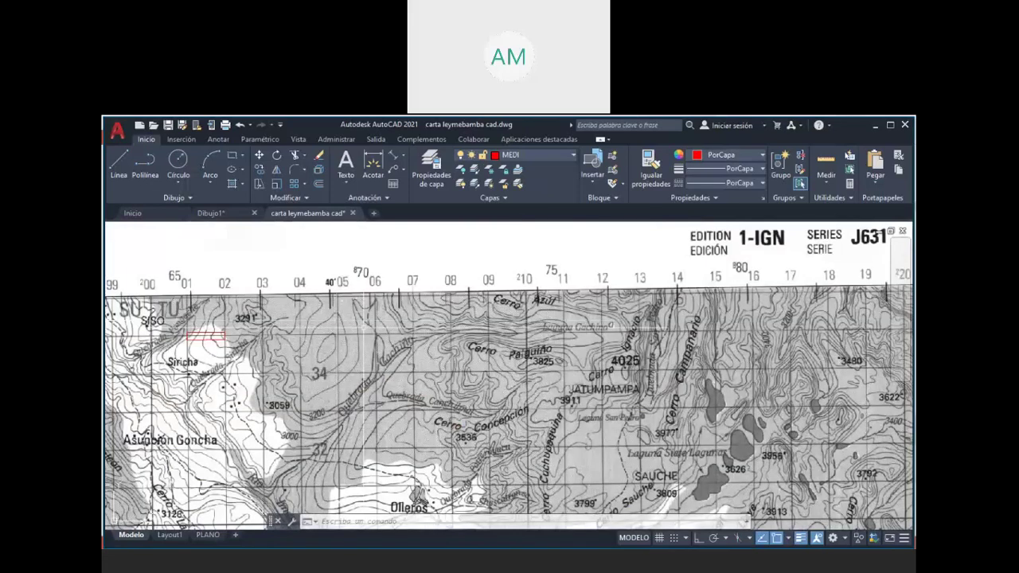
scroll(275, 324, down, 5)
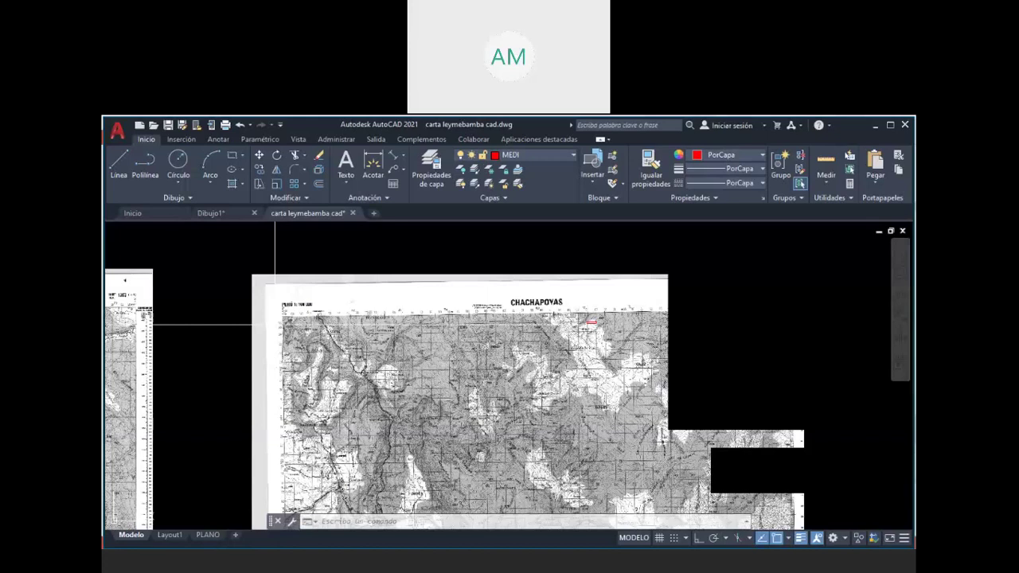
scroll(236, 279, down, 3)
text(c)
key(Return)
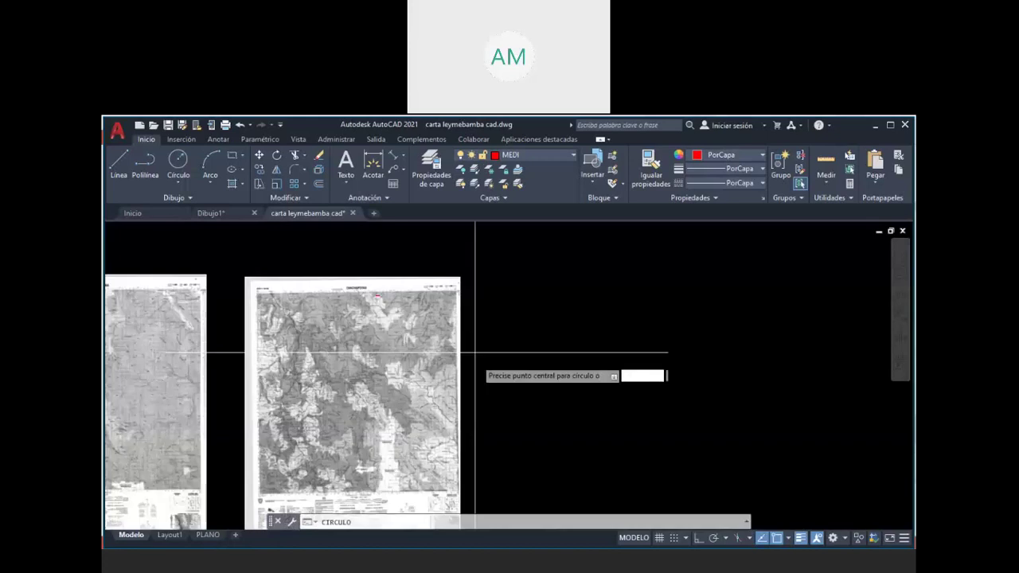
click(498, 371)
click(512, 379)
click(512, 379)
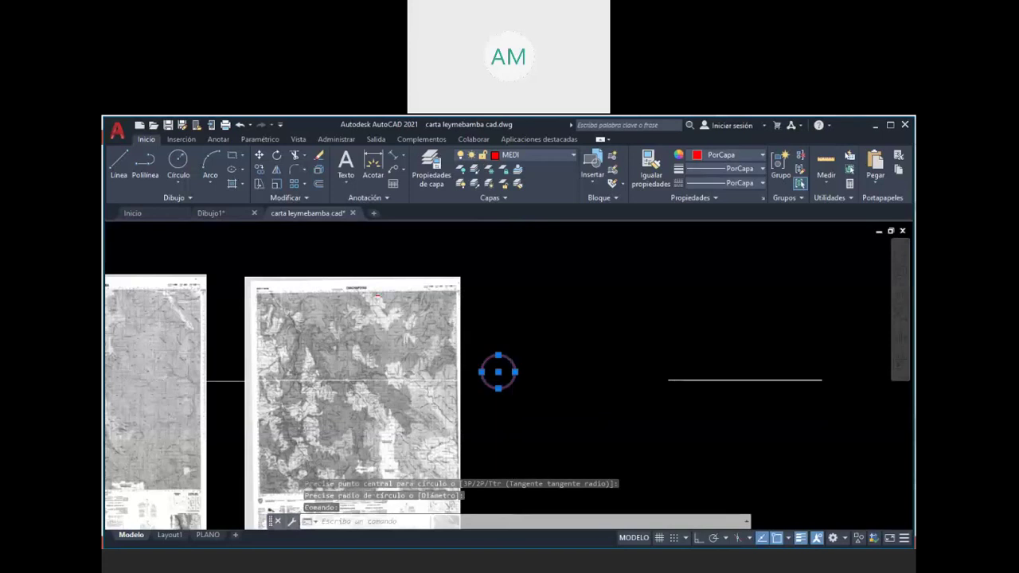
right_click(512, 383)
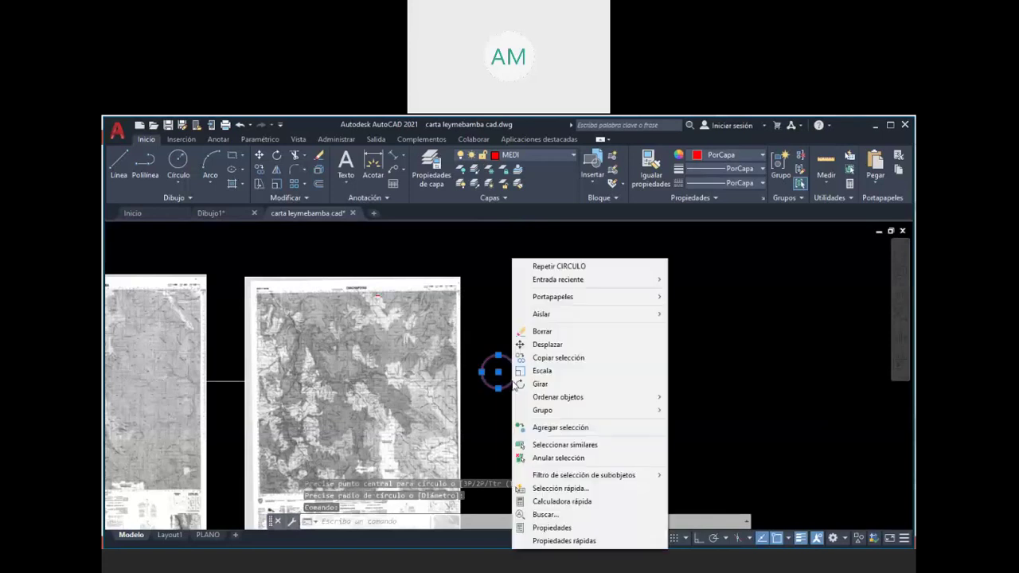
click(558, 528)
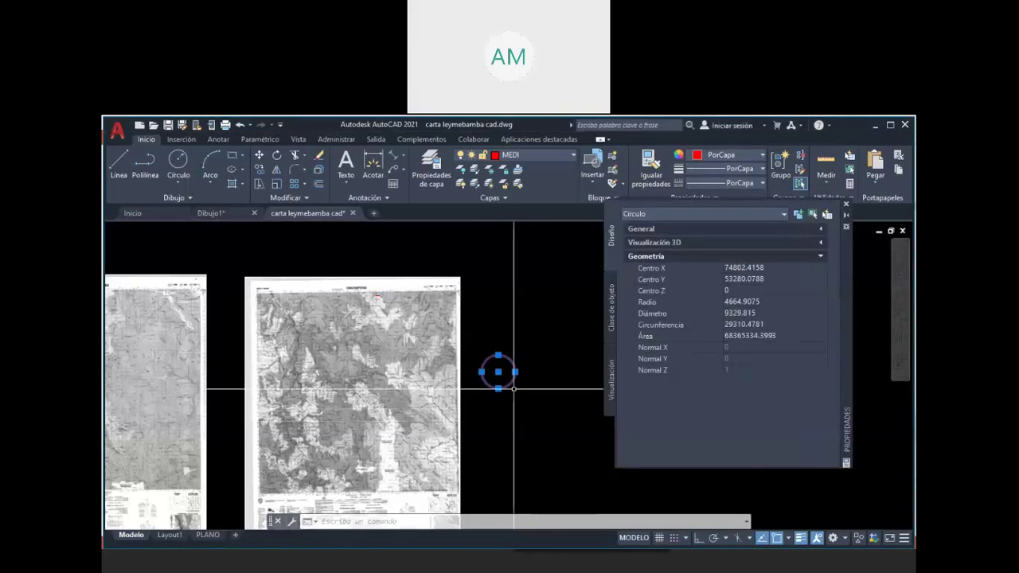
key(Escape)
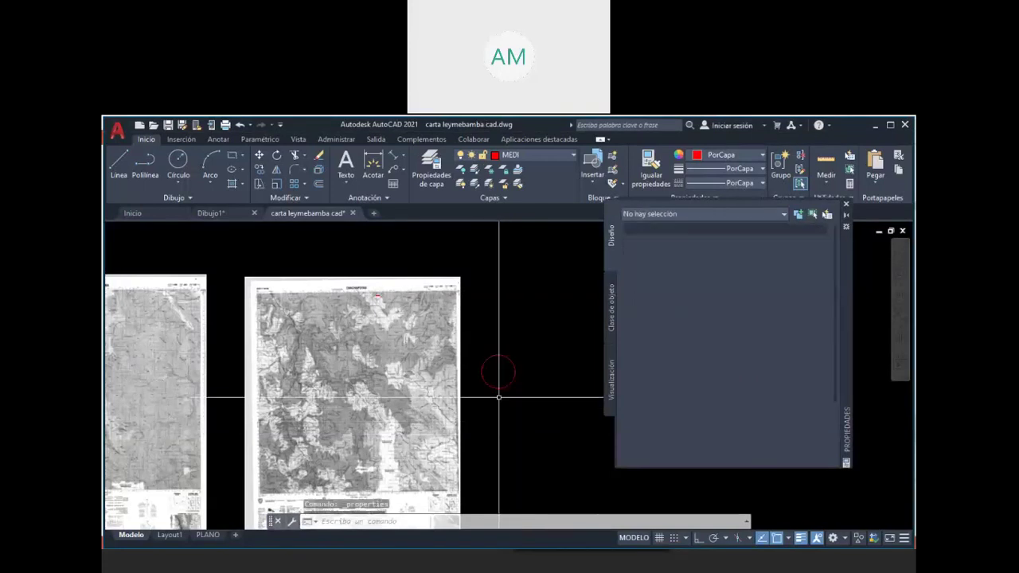
key(Escape)
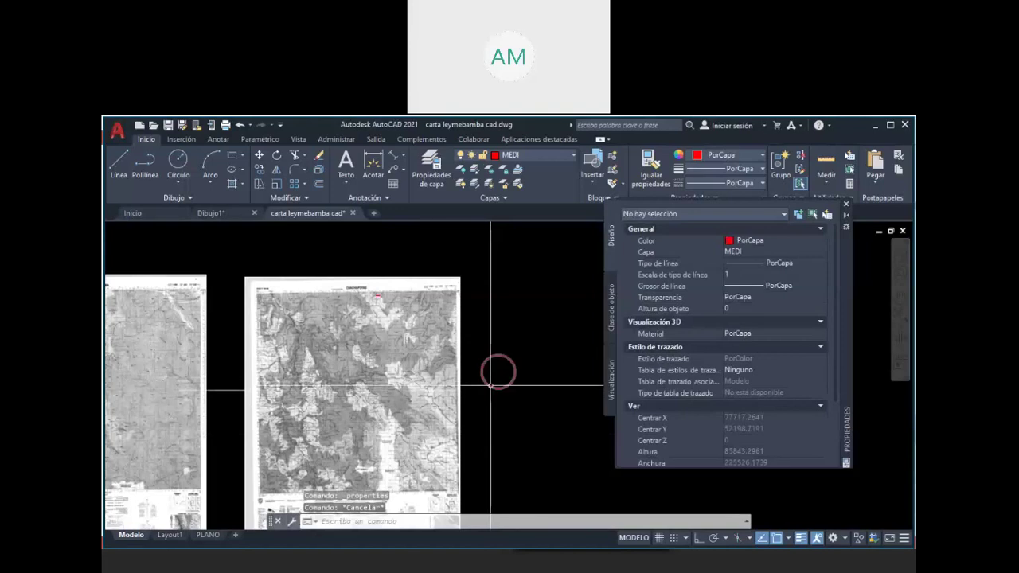
click(490, 387)
key(Delete)
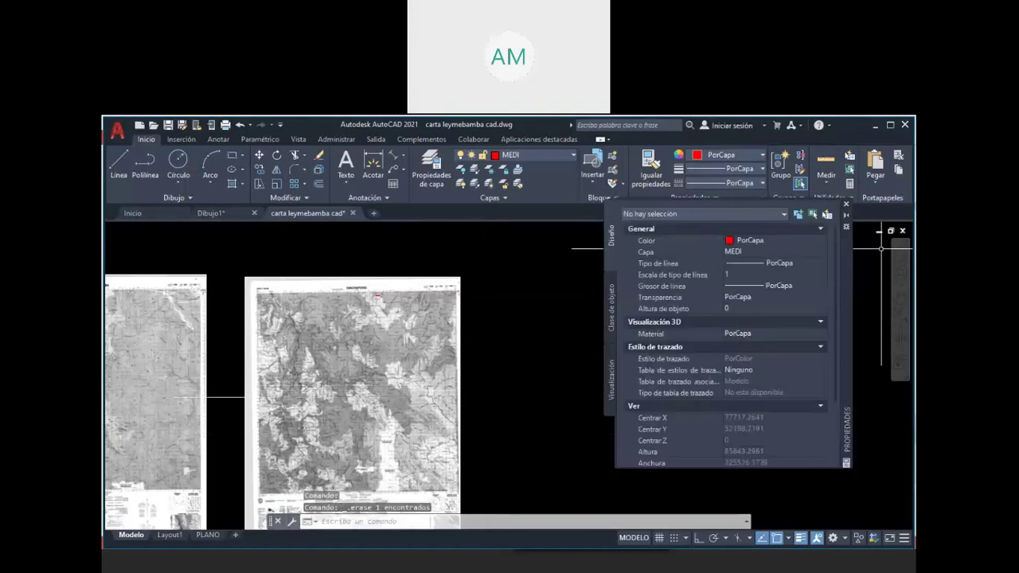
click(847, 208)
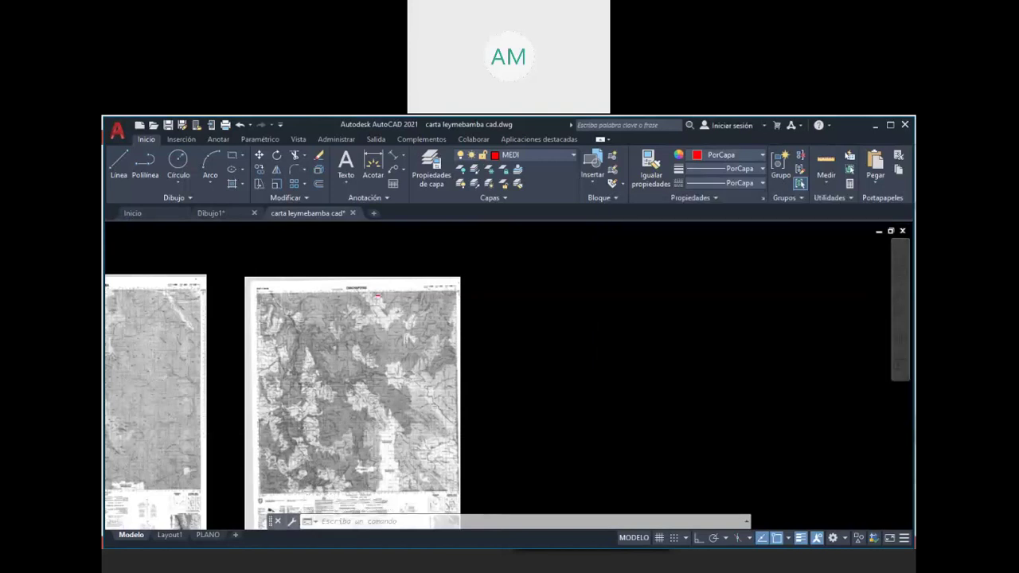
Step: Start a circle from the Draw panel and place its centre near Pampa de Sauco
scroll(261, 321, up, 4)
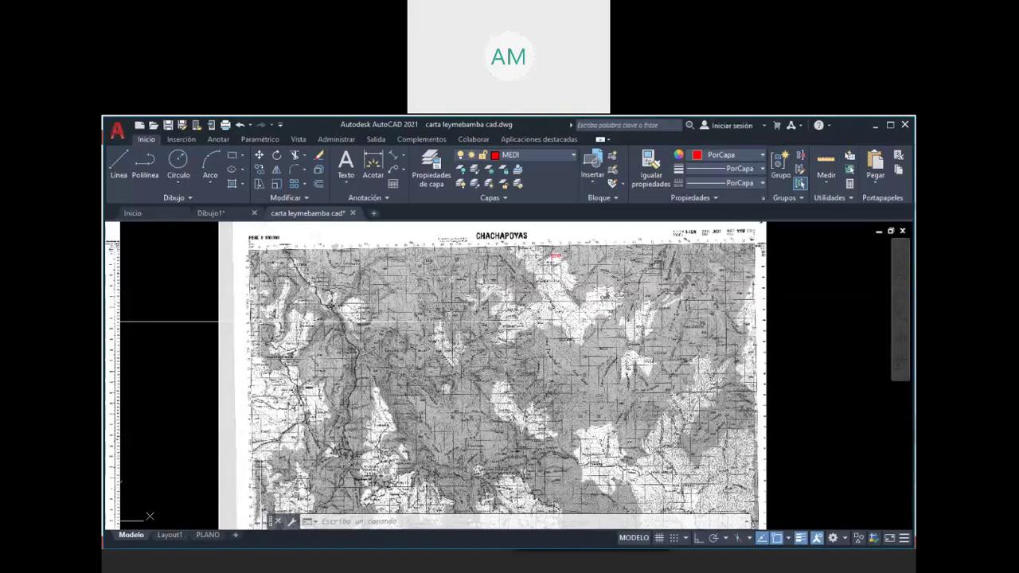
scroll(326, 413, up, 5)
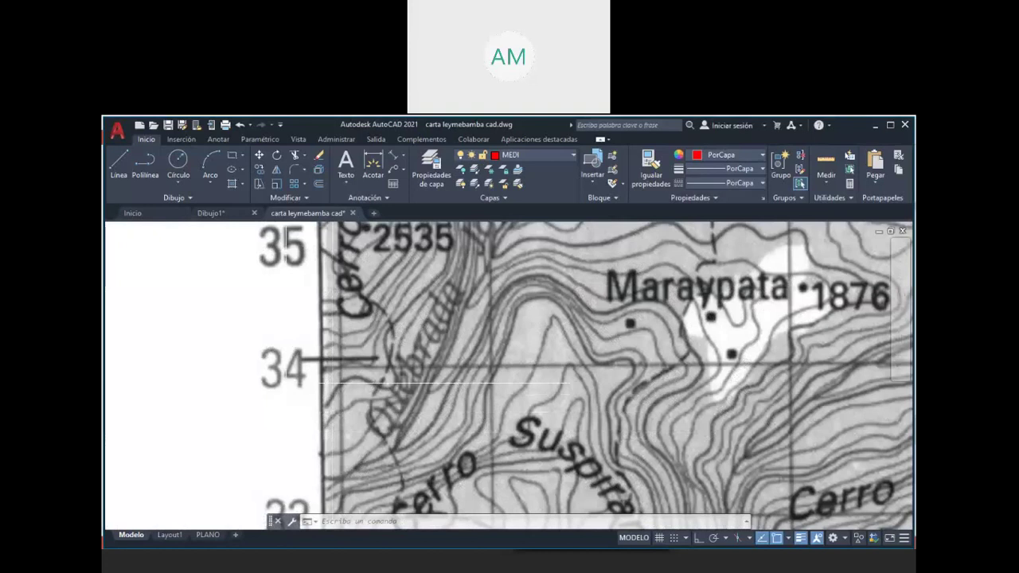
scroll(180, 356, down, 4)
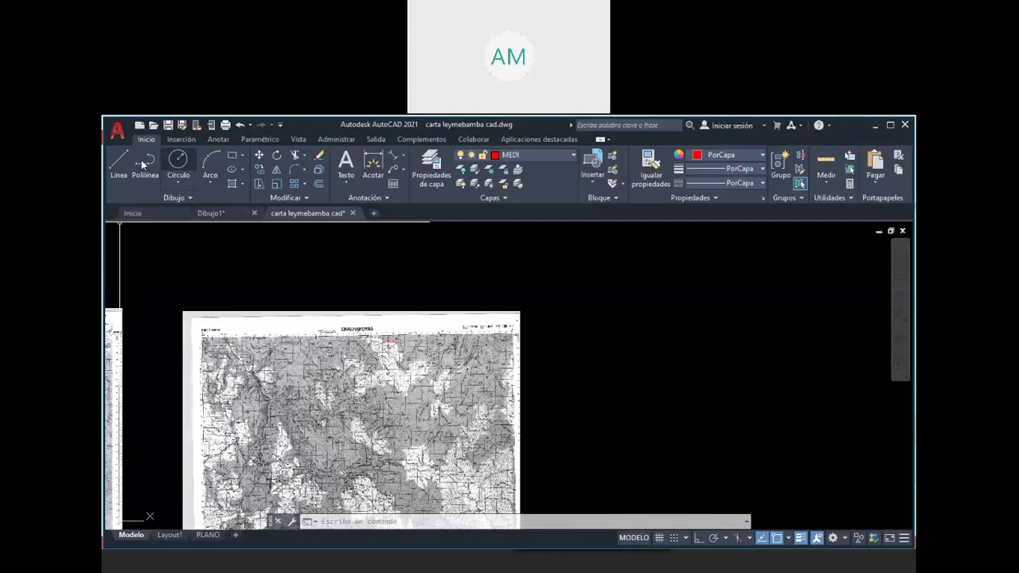
click(177, 160)
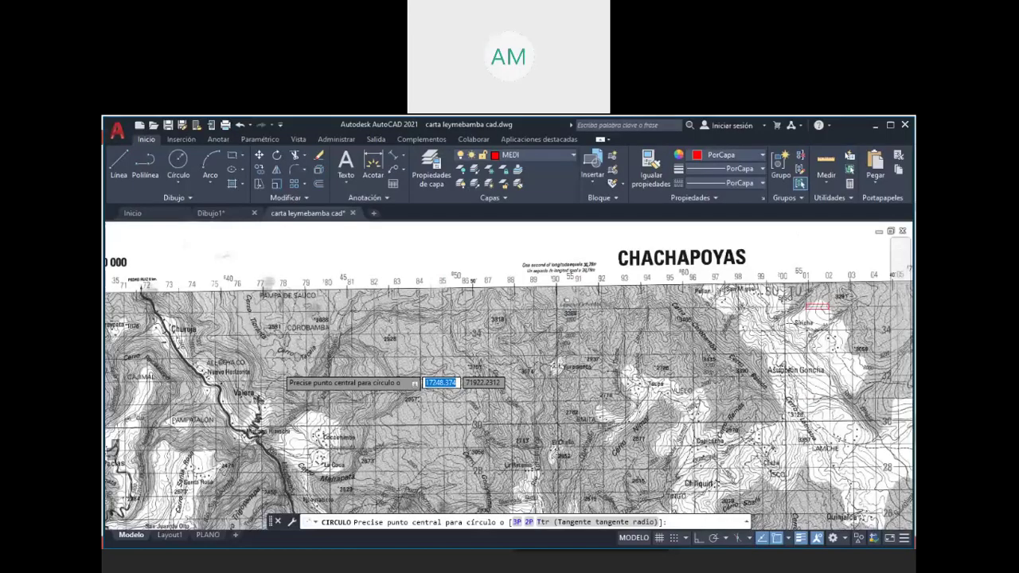
click(283, 309)
scroll(251, 281, up, 3)
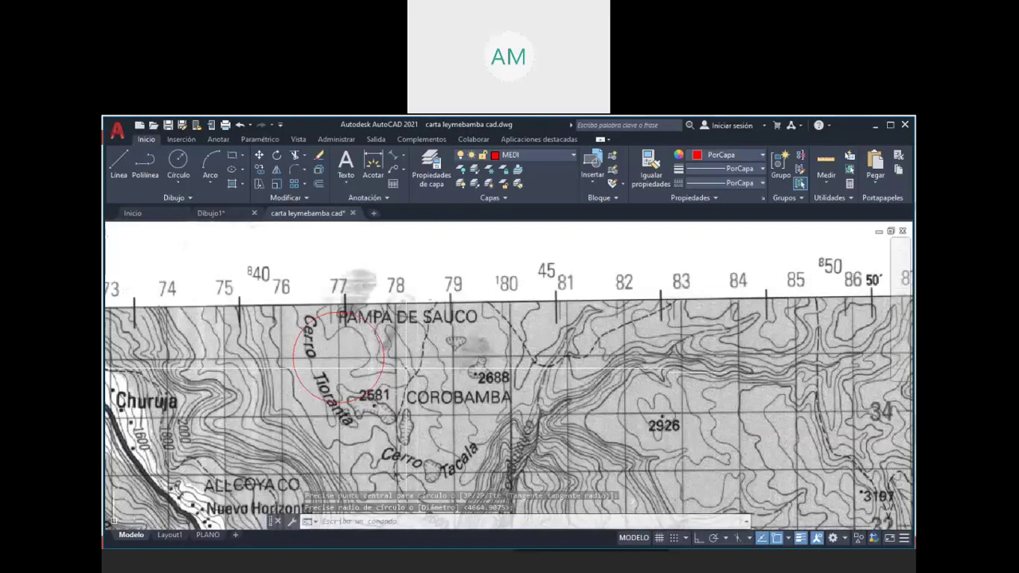
Step: Set the circle's radius to complete it over Cerro Tioranta, then zoom out
click(386, 370)
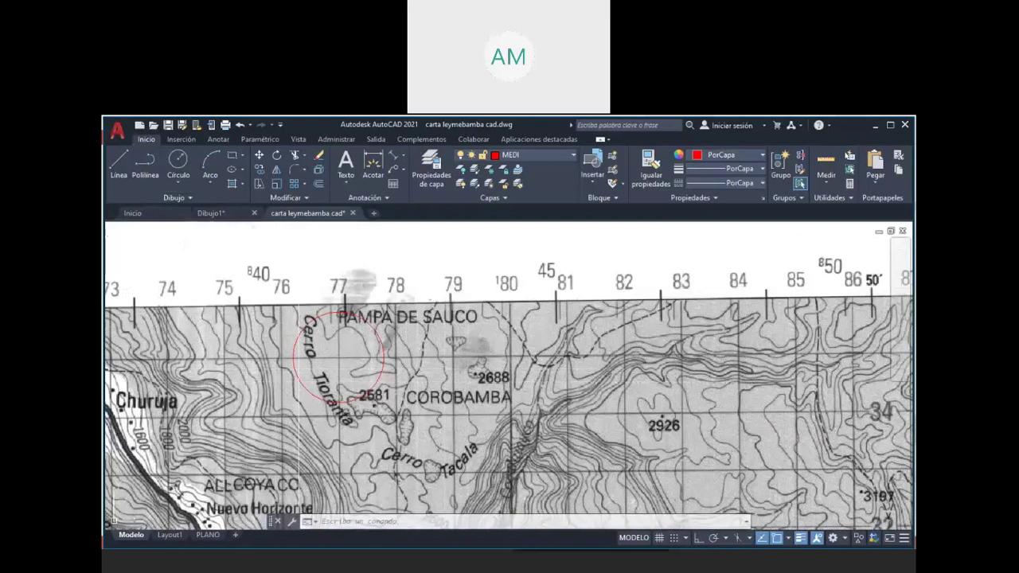
scroll(340, 336, down, 3)
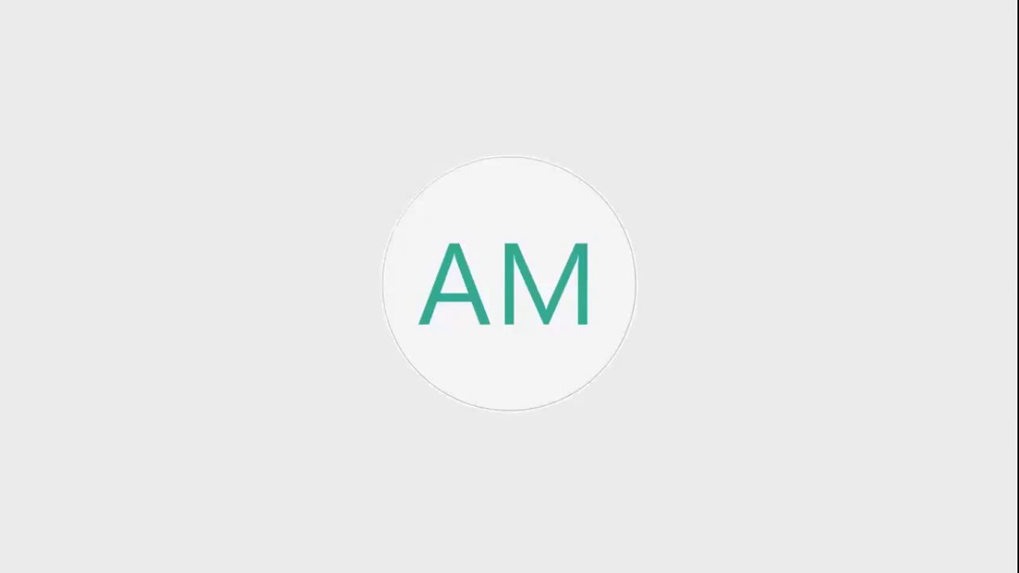
Step: Zoom into the top-left of the sheet around Churuja and the new circle
scroll(177, 351, up, 4)
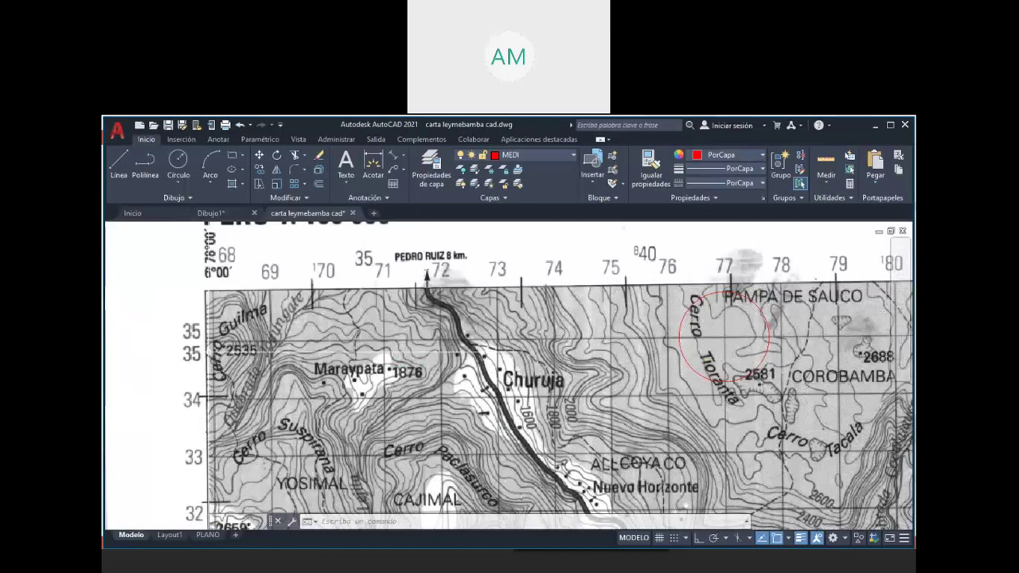
Step: Select the Cerro Tioranta circle and drag its bottom grip inward to shrink it
scroll(581, 398, up, 2)
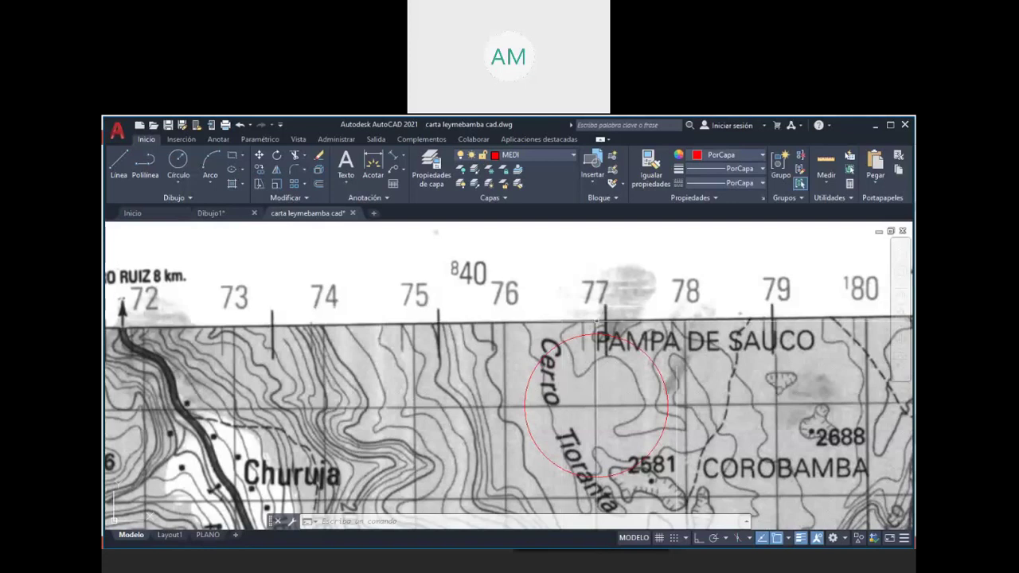
scroll(597, 322, down, 2)
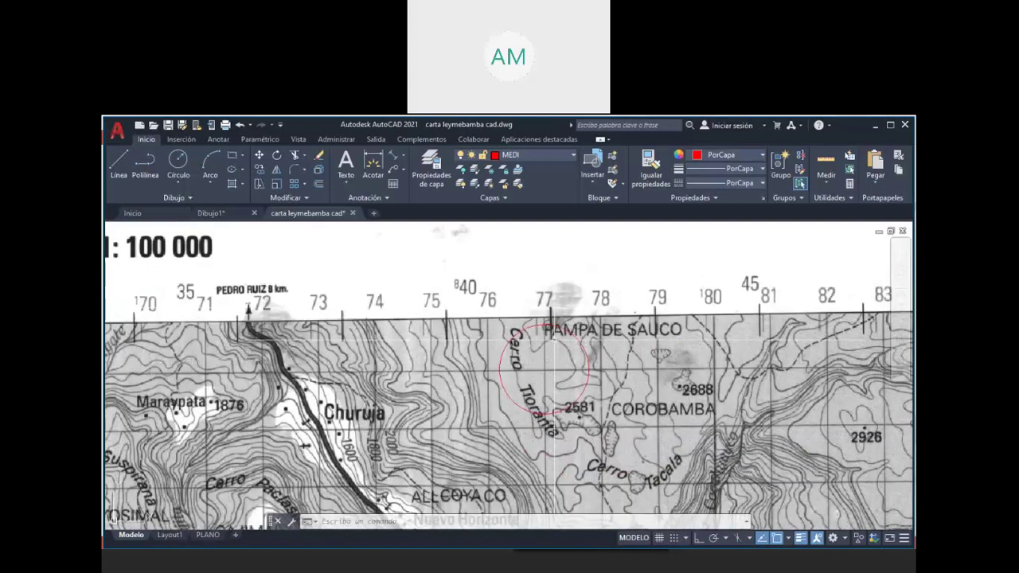
click(550, 407)
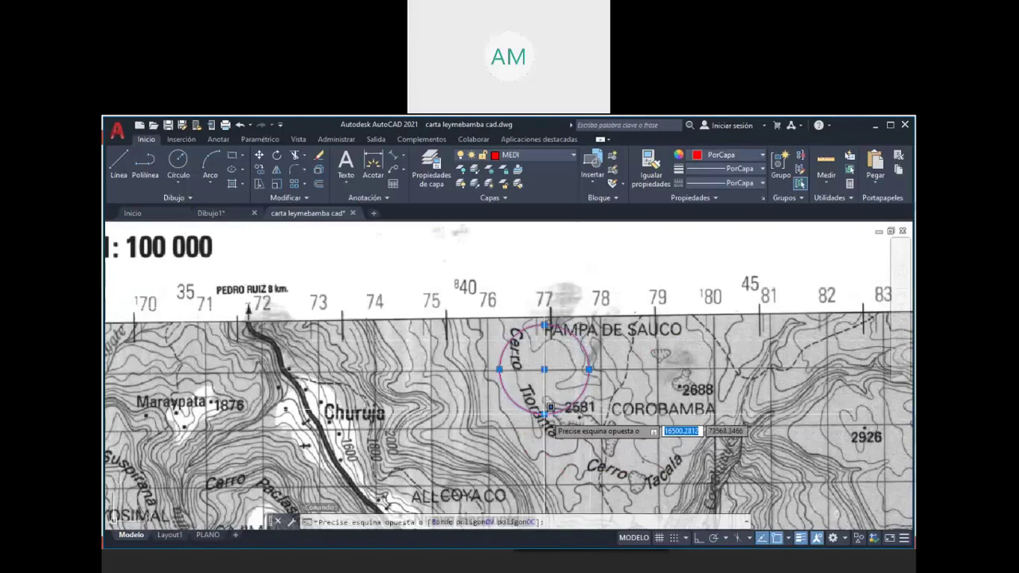
key(Escape)
key(Escape)
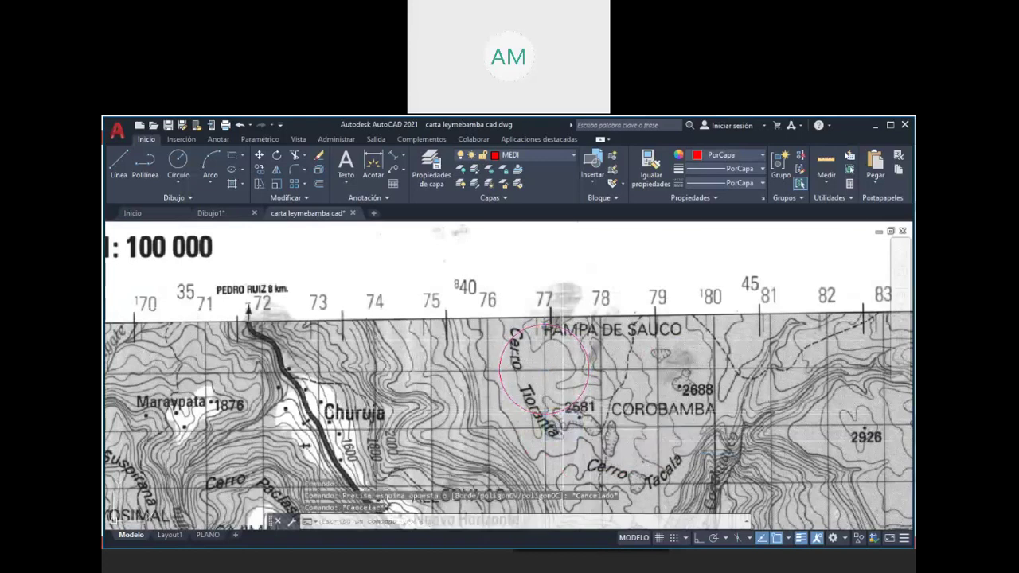
click(545, 413)
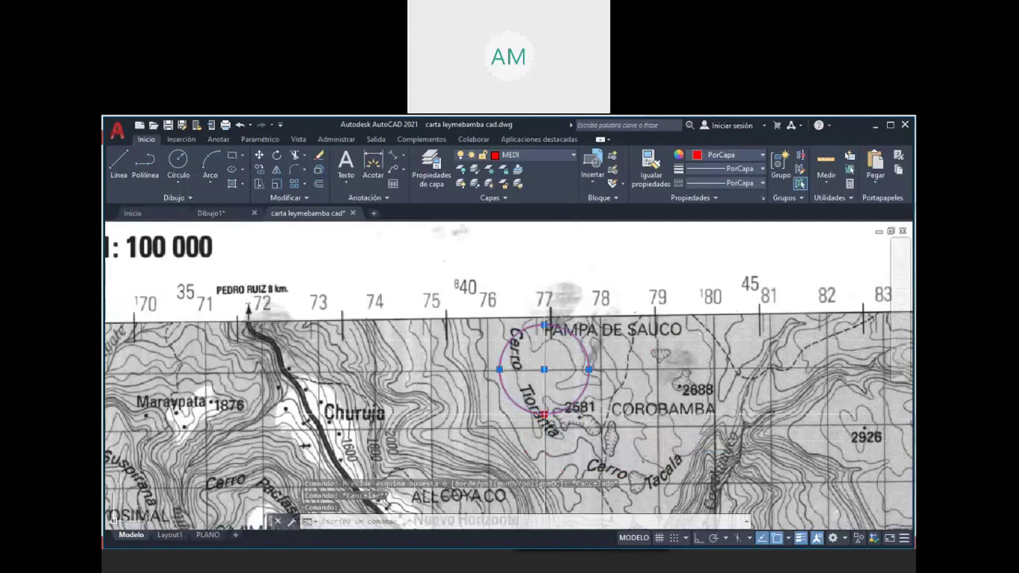
click(543, 414)
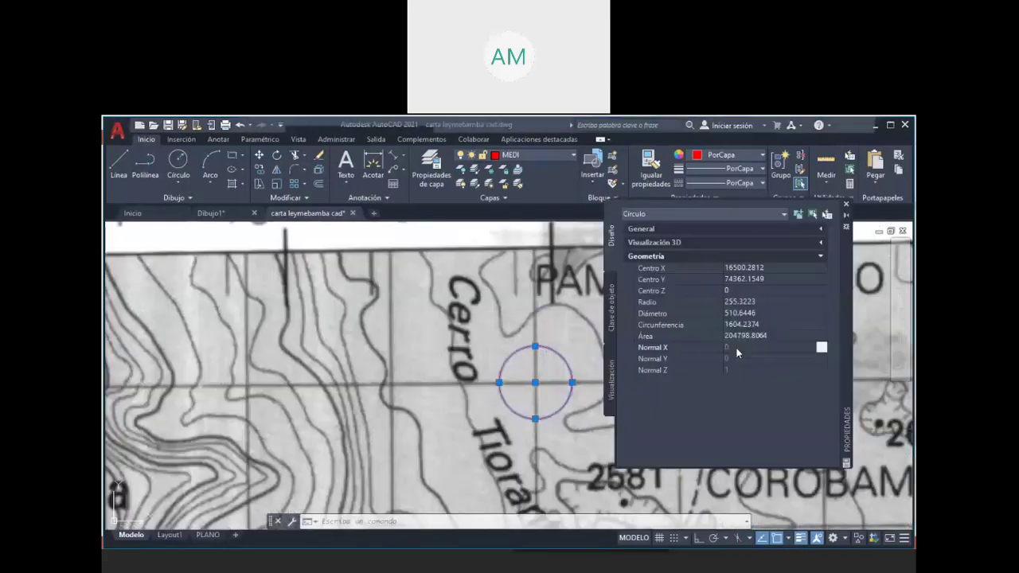
Step: In the Properties palette, replace the circle's Centro X value with the new X coordinate
click(737, 352)
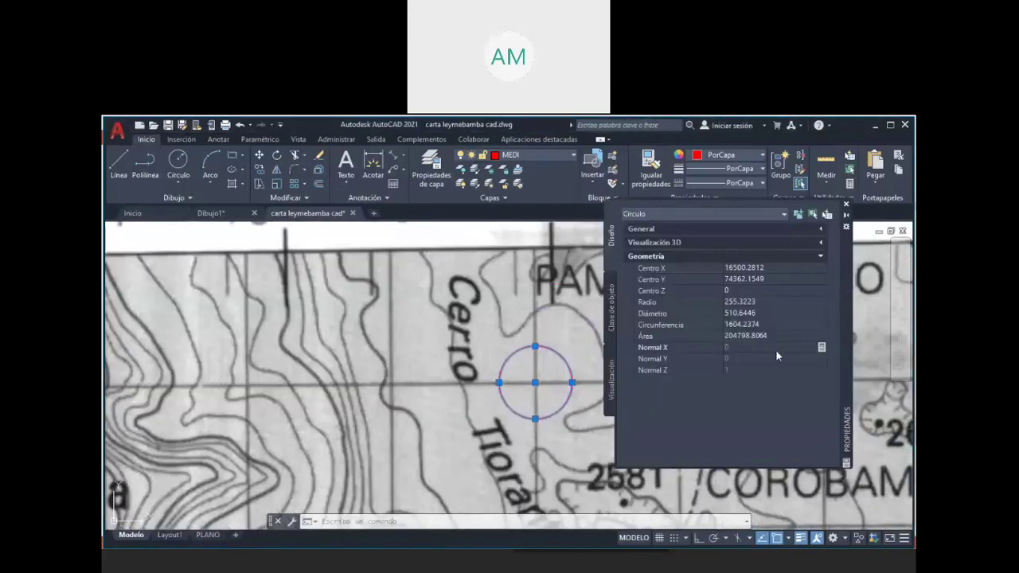
click(738, 271)
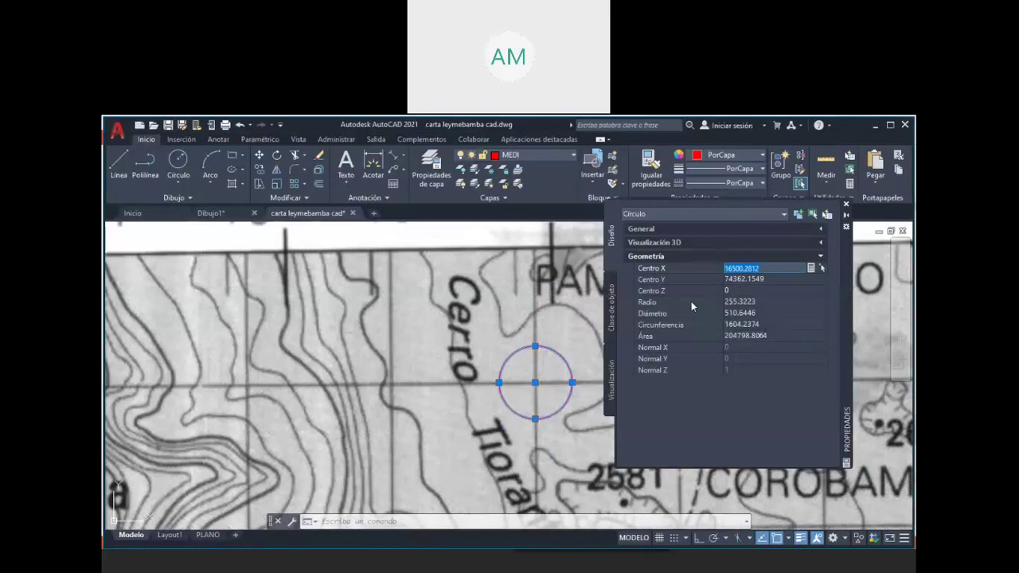
text(177)
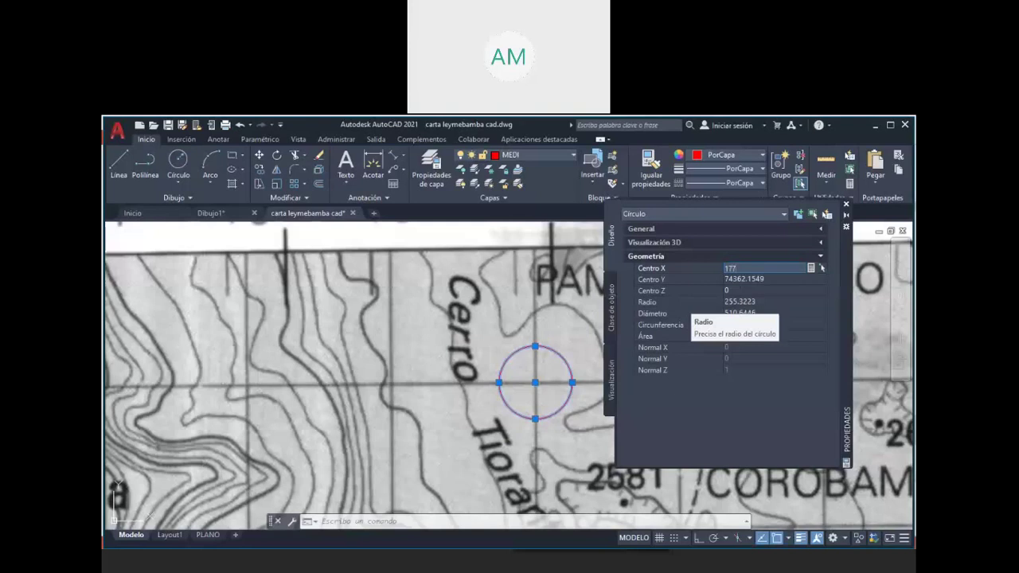
key(Escape)
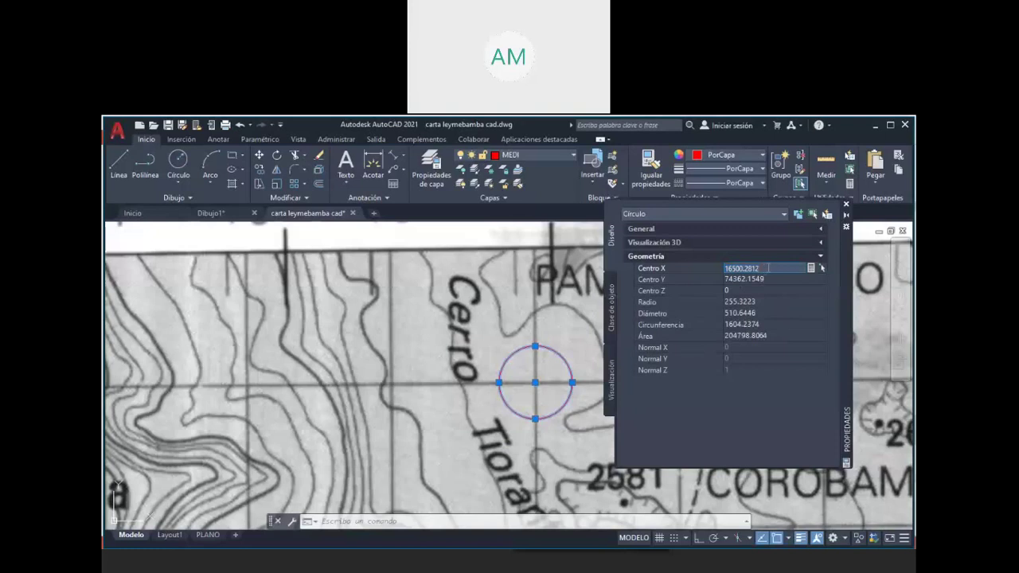
drag(759, 268, 726, 268)
text(170)
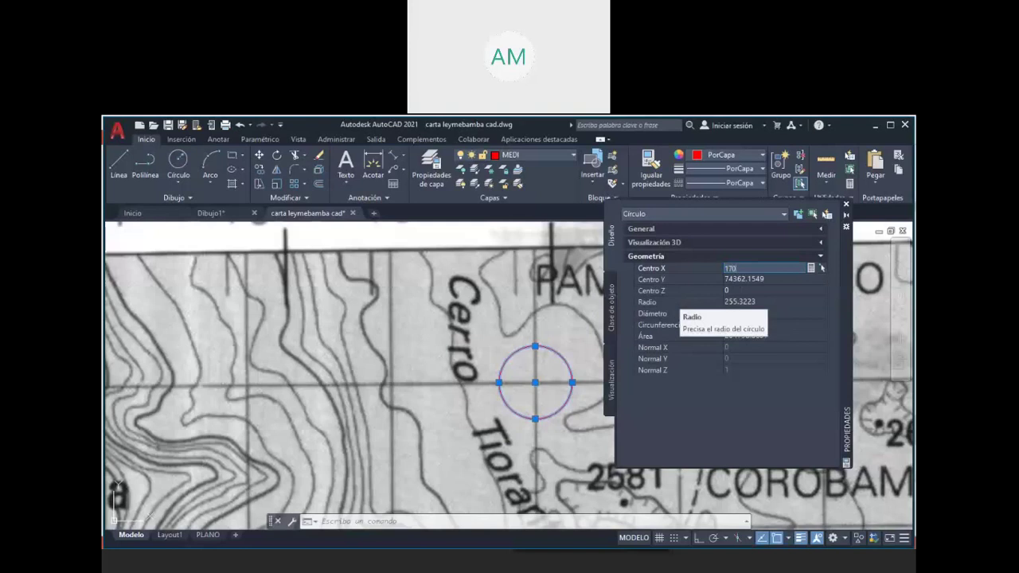
text(7)
text(000)
click(766, 280)
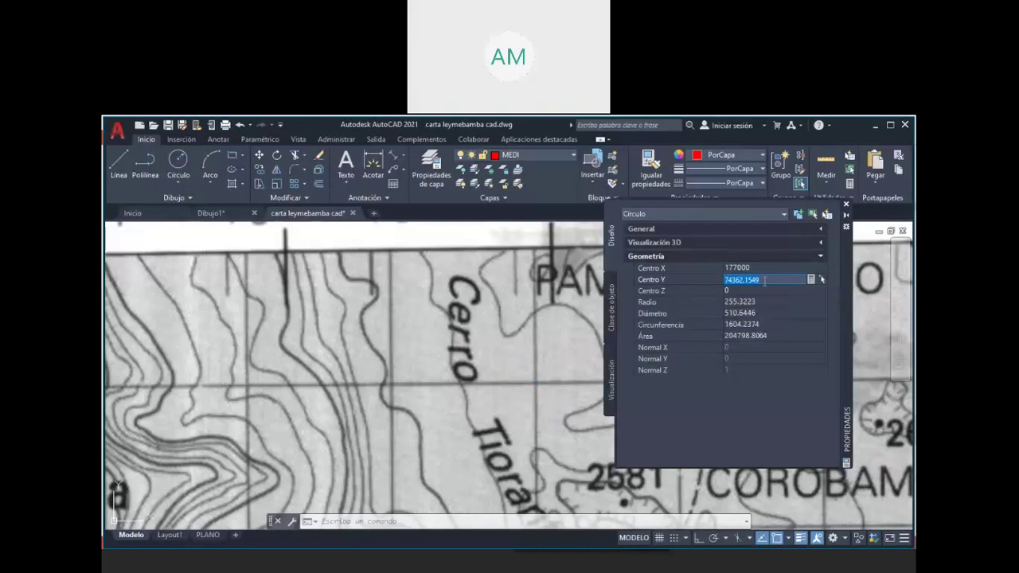
Step: Set the circle's Centro Y to 9350000 and close the Properties palette
text(9350)
text(000)
key(Tab)
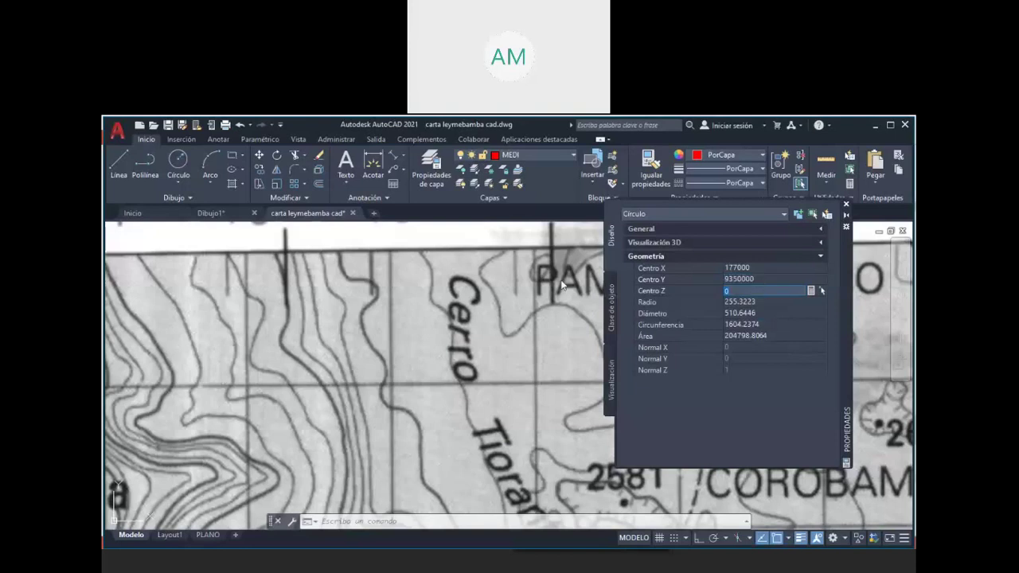
click(846, 208)
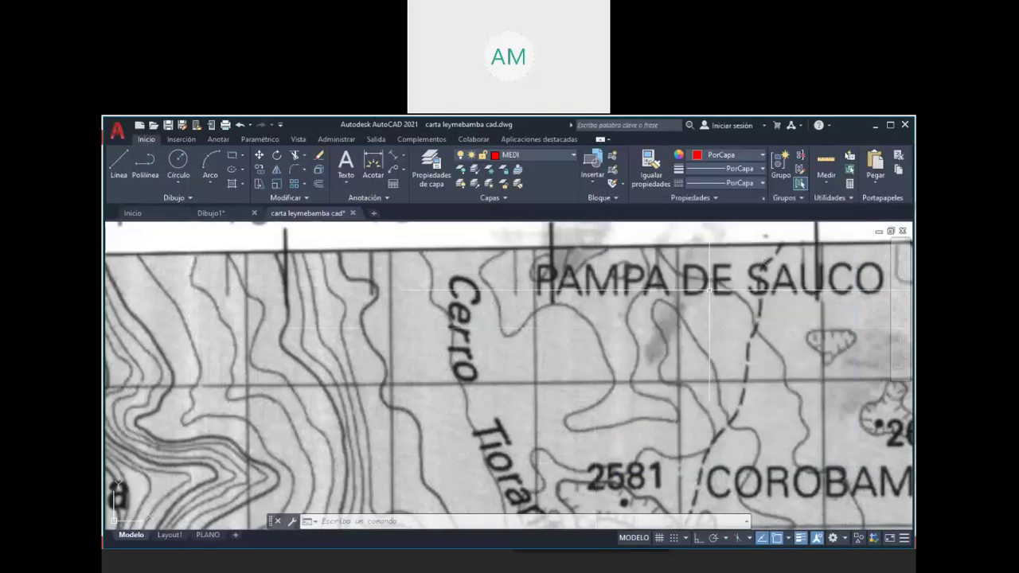
Step: Zoom to extents, then select the red circle and cancel its grip stretch
scroll(709, 291, down, 5)
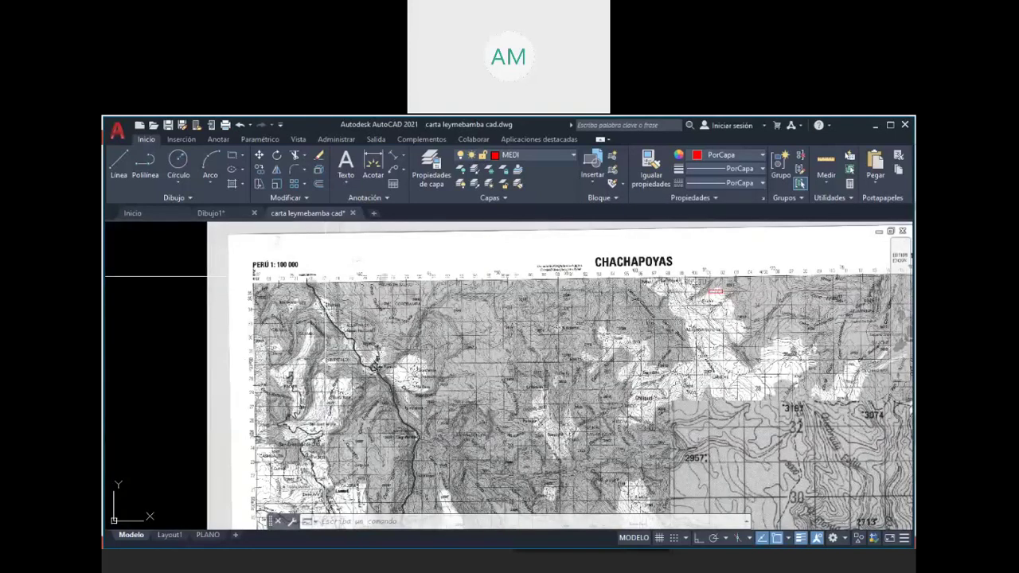
scroll(464, 364, down, 5)
middle_click(467, 356)
mouse_move(468, 357)
middle_down()
mouse_move(470, 385)
mouse_move(470, 342)
middle_up()
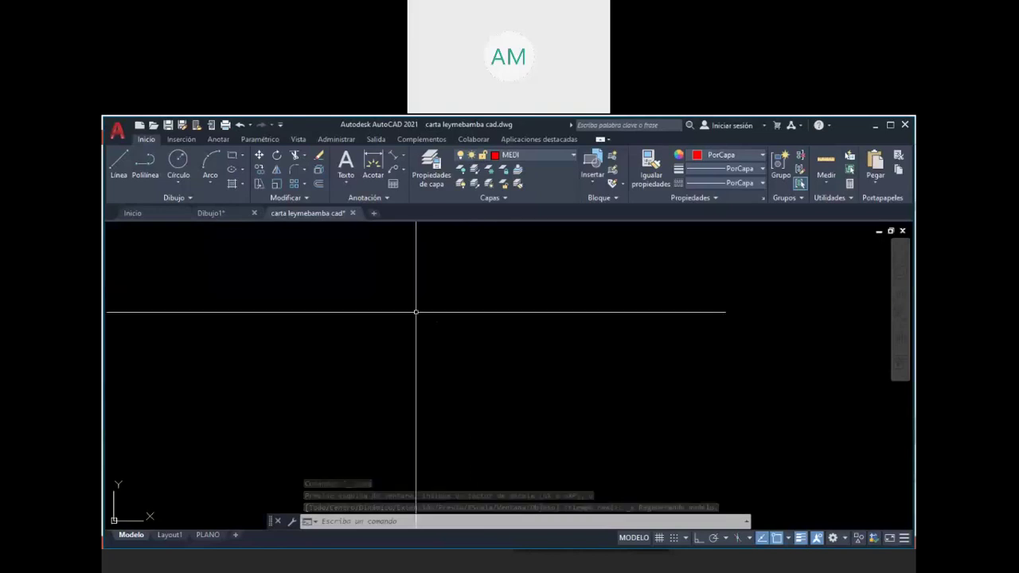
scroll(497, 356, up, 5)
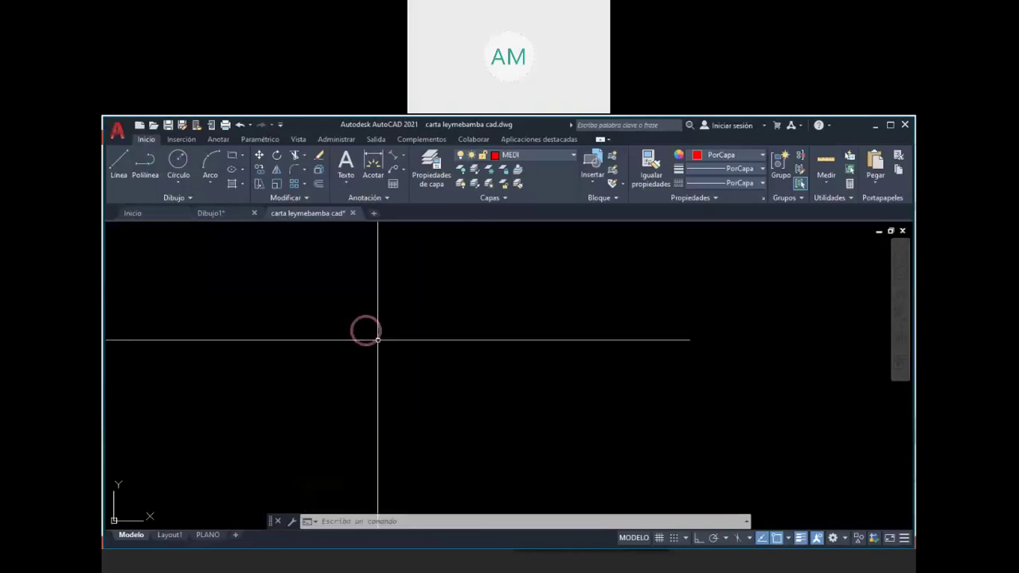
click(374, 344)
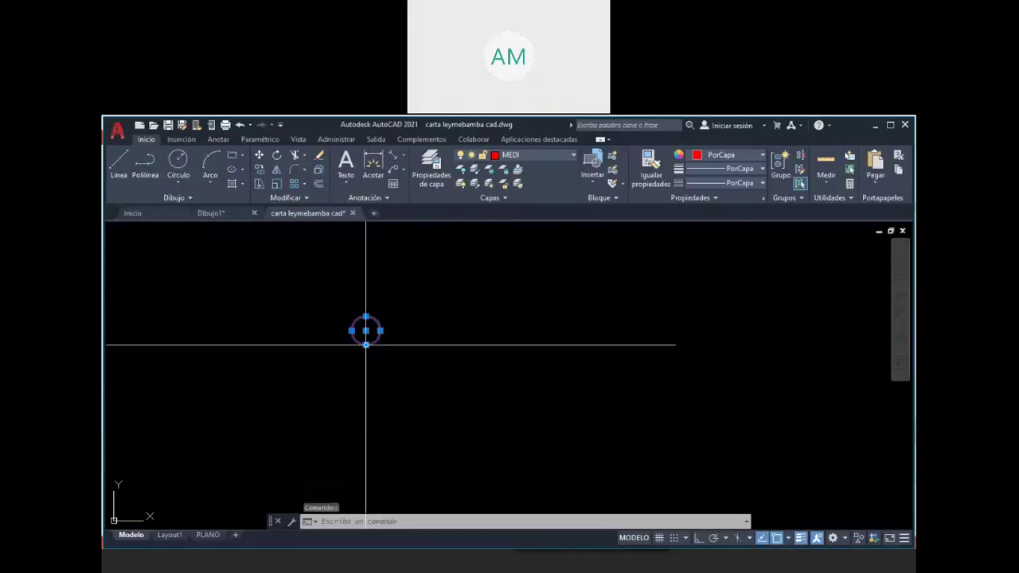
click(366, 345)
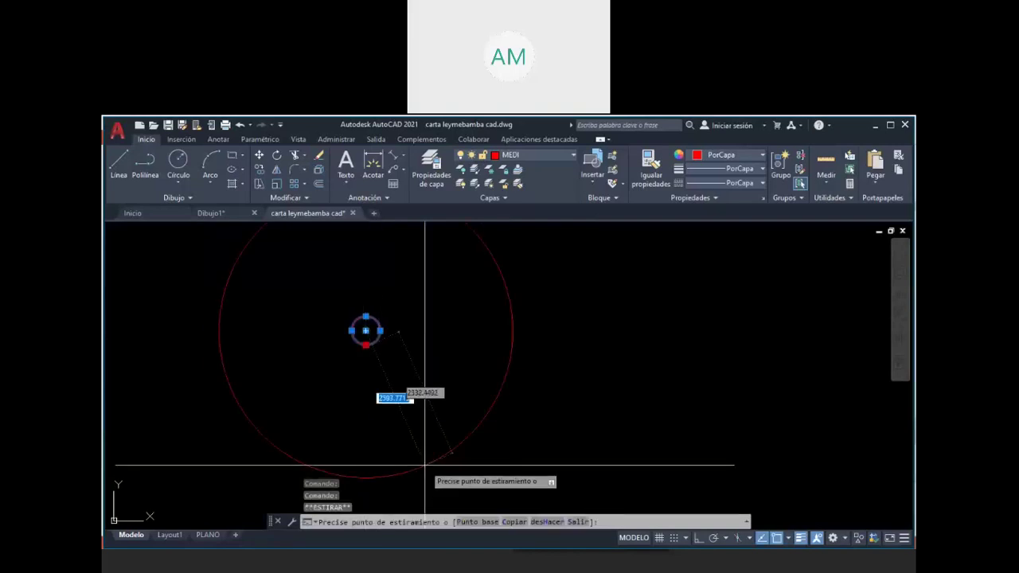
key(Escape)
key(Escape)
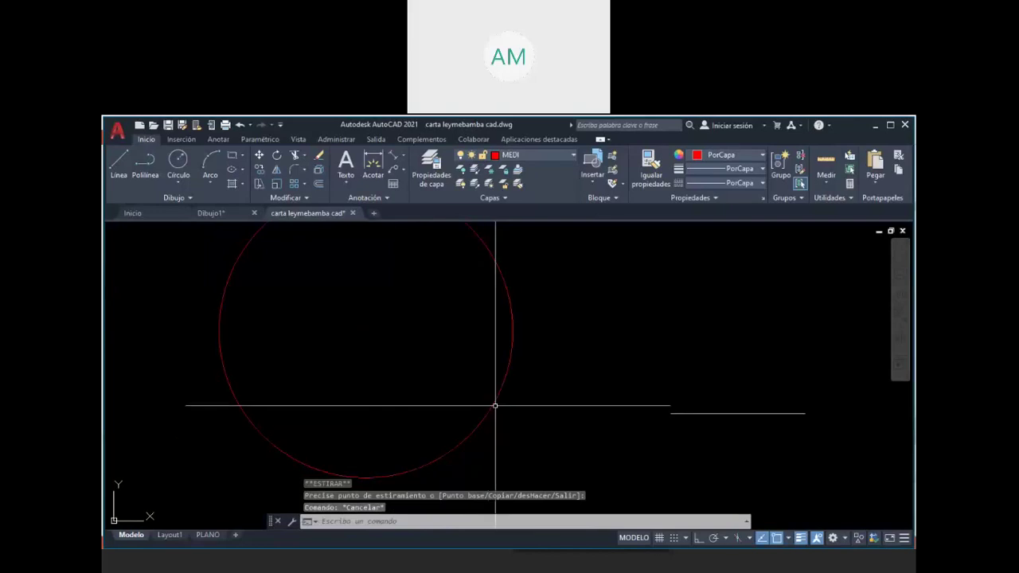
Step: Zoom to extents again and window-select both scanned map images
scroll(510, 344, down, 3)
scroll(511, 344, down, 4)
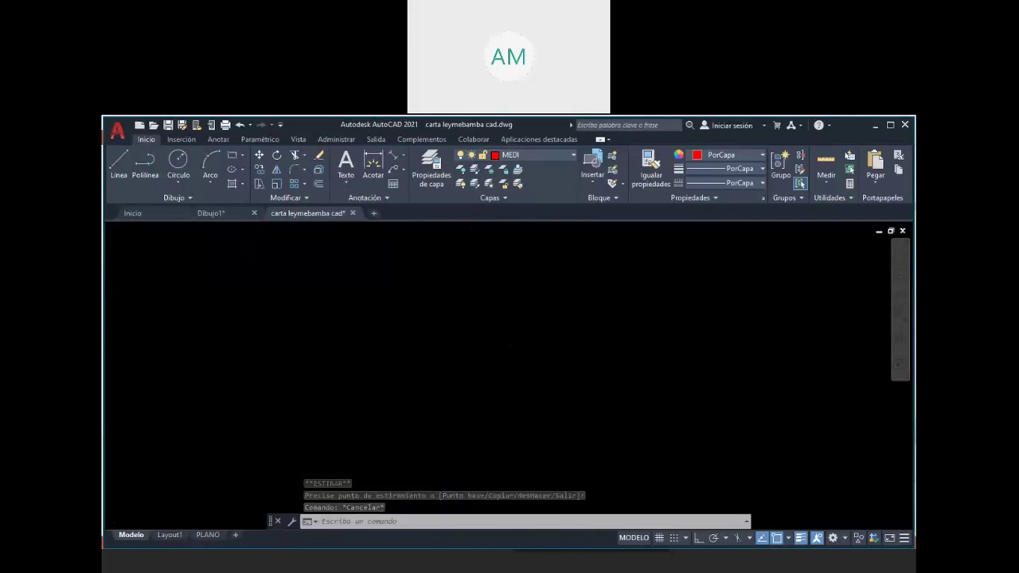
middle_click(549, 358)
middle_click(549, 357)
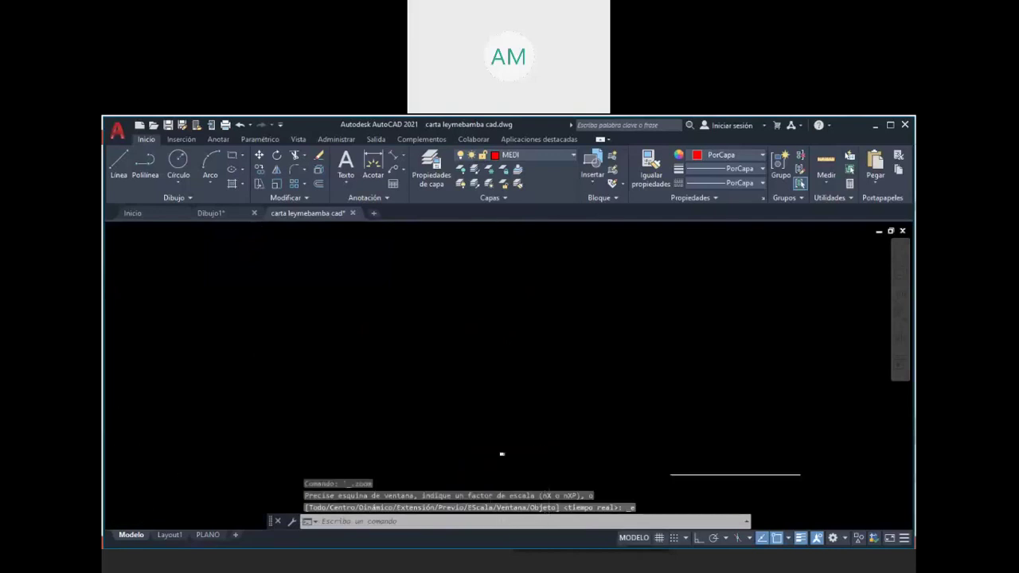
click(444, 277)
click(619, 400)
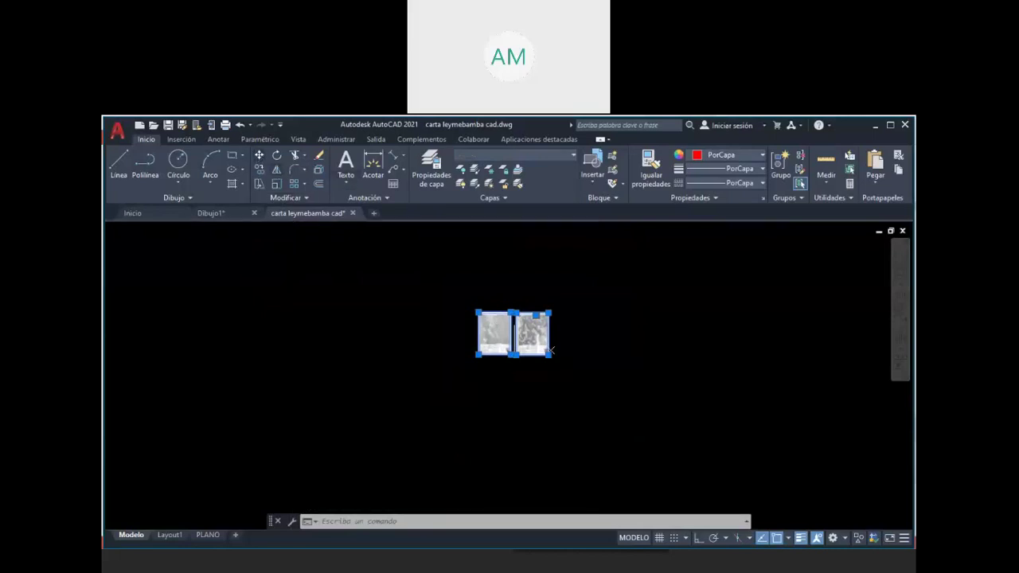
Step: Start moving the selected map images and pick a base point on the map near COROBAMBA
click(258, 155)
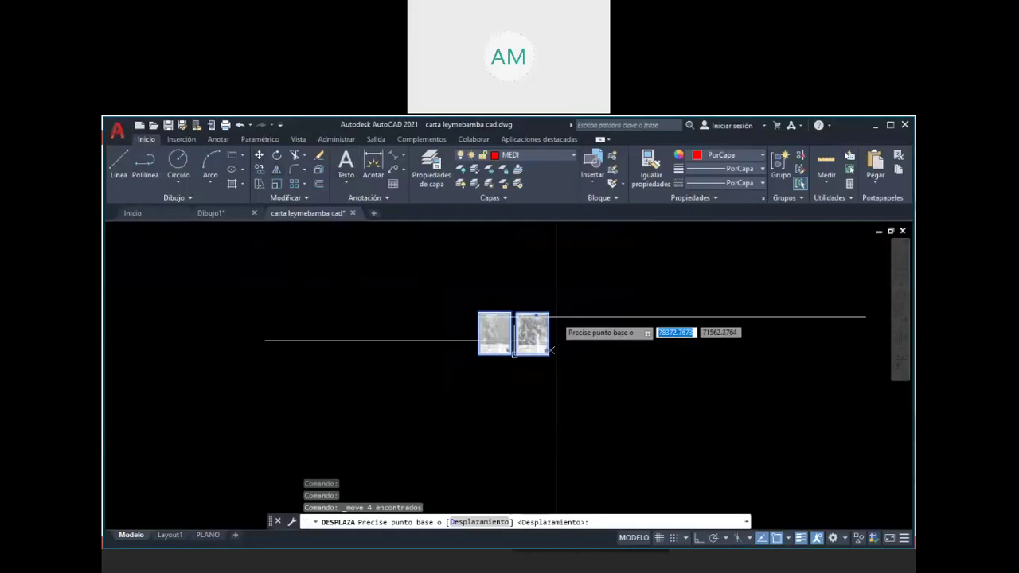
scroll(546, 308, up, 3)
scroll(546, 307, up, 3)
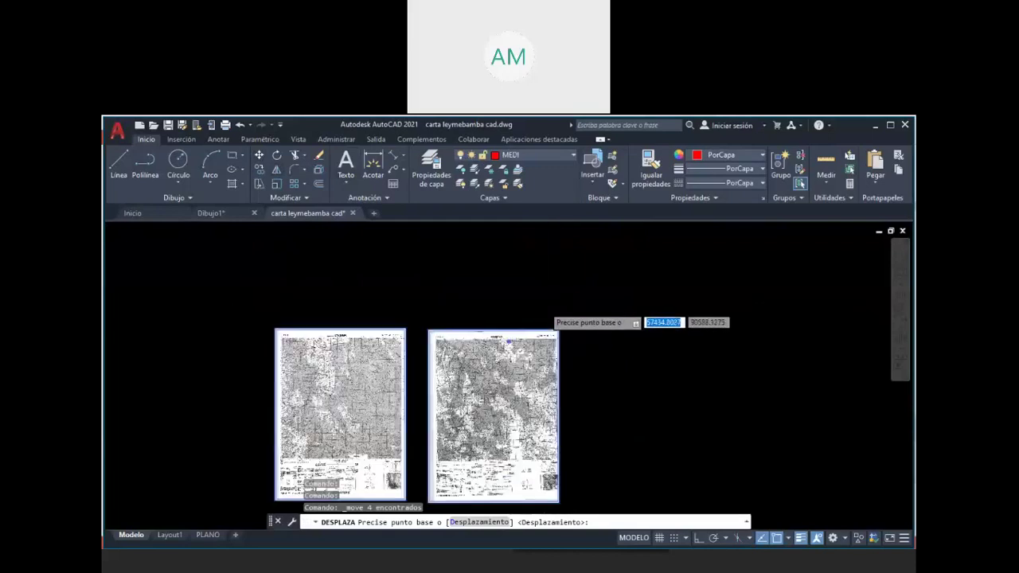
scroll(544, 307, up, 2)
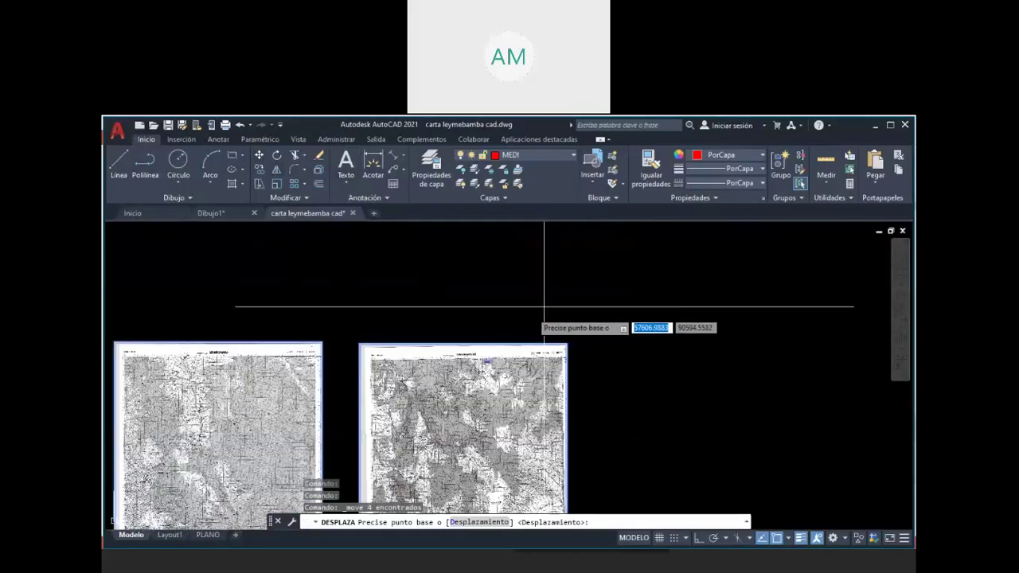
scroll(544, 306, up, 3)
scroll(478, 375, up, 2)
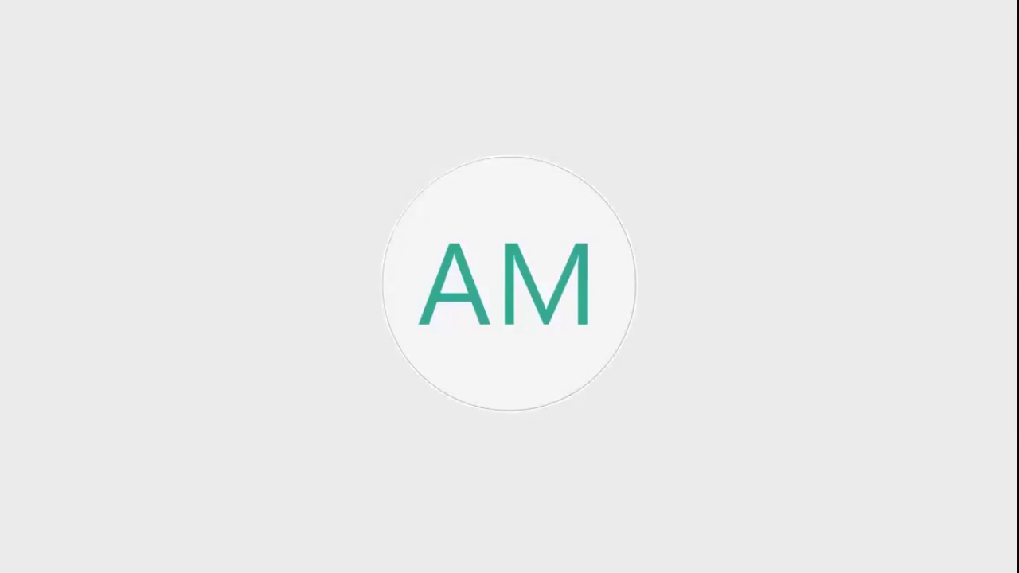
scroll(408, 327, up, 10)
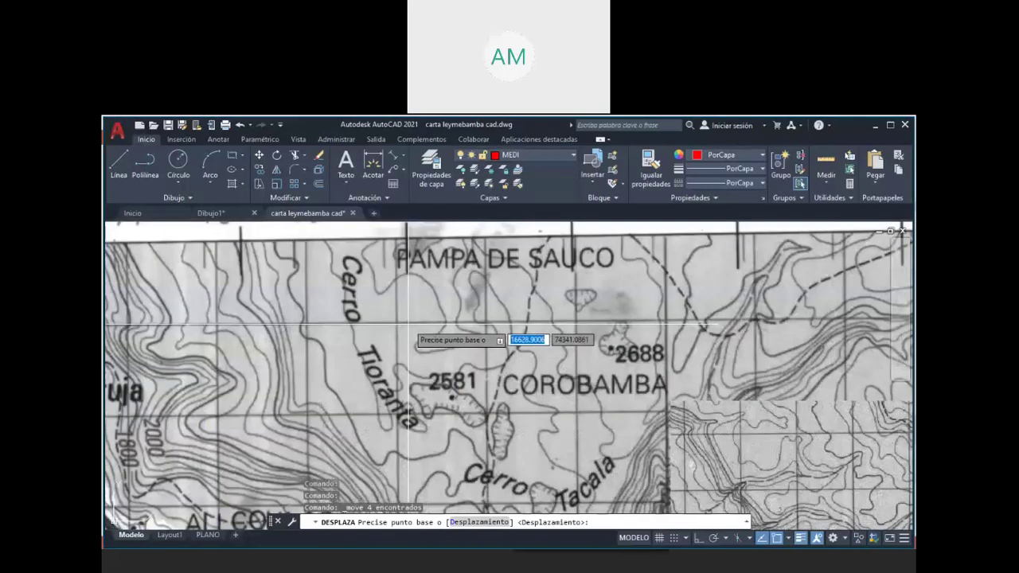
scroll(409, 327, up, 5)
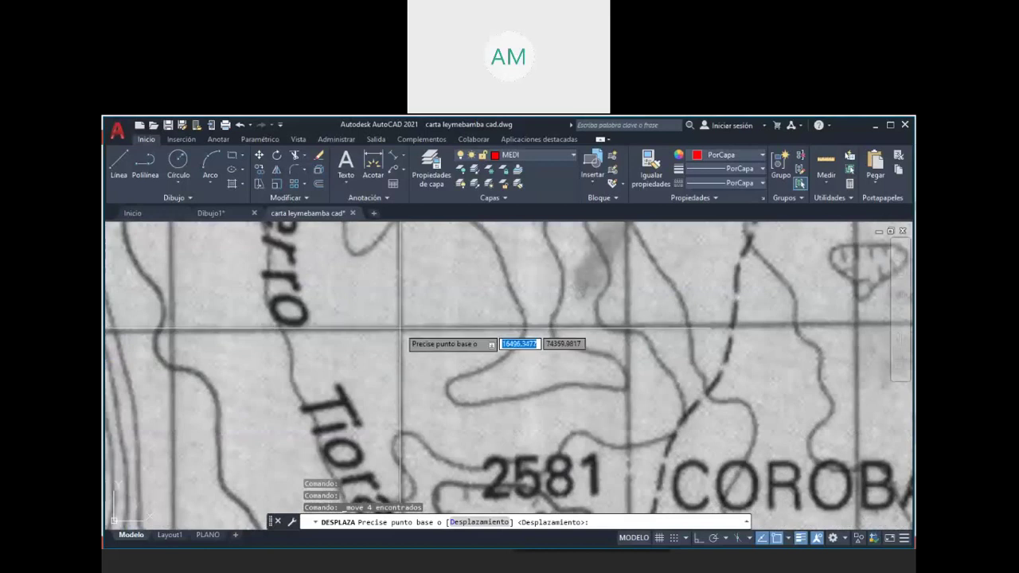
click(400, 326)
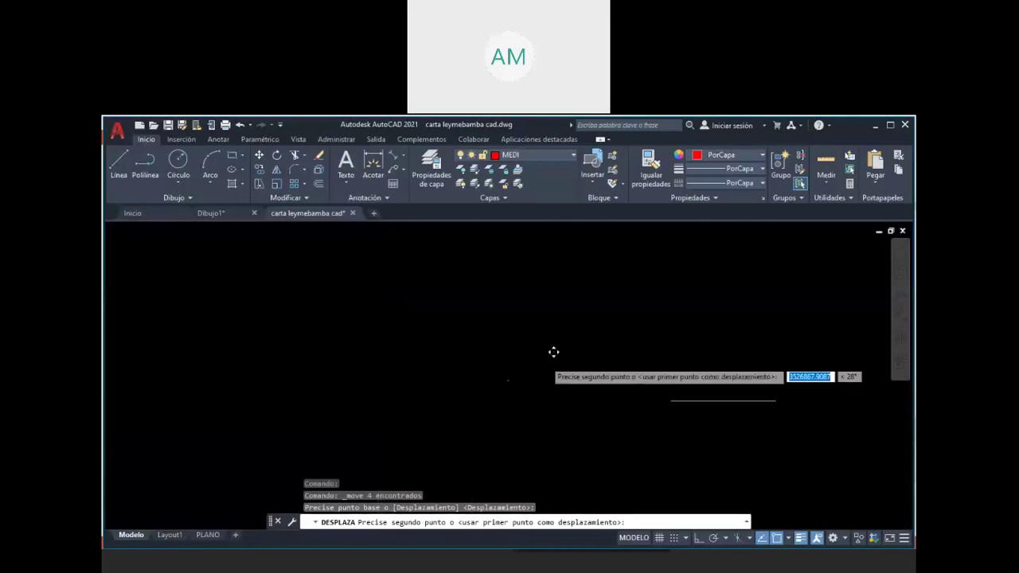
Step: Drop that map point at the red circle's centre, bringing Pampa de Sauco inside it
scroll(536, 376, up, 1)
scroll(512, 252, up, 2)
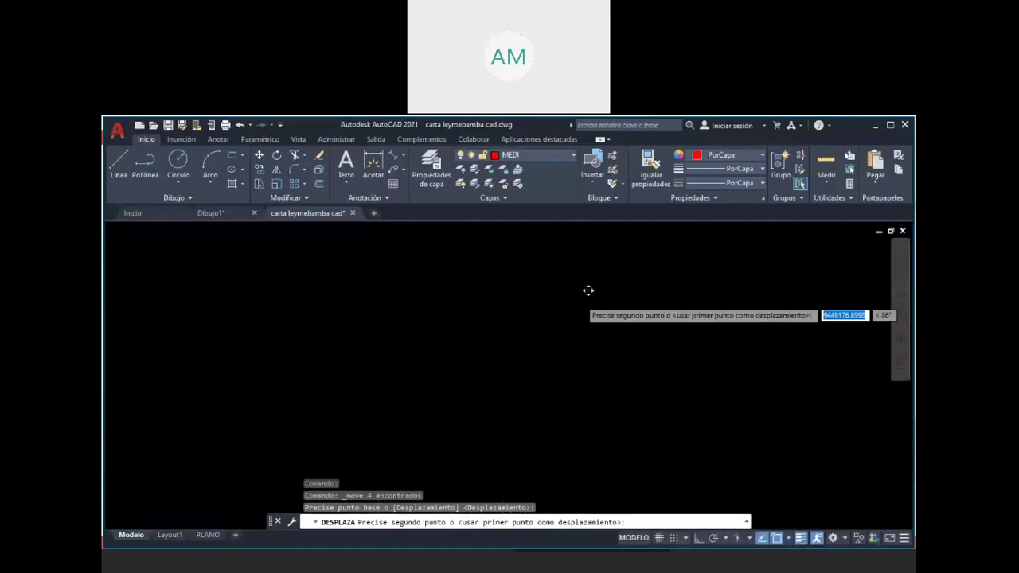
scroll(466, 327, up, 2)
scroll(473, 319, up, 3)
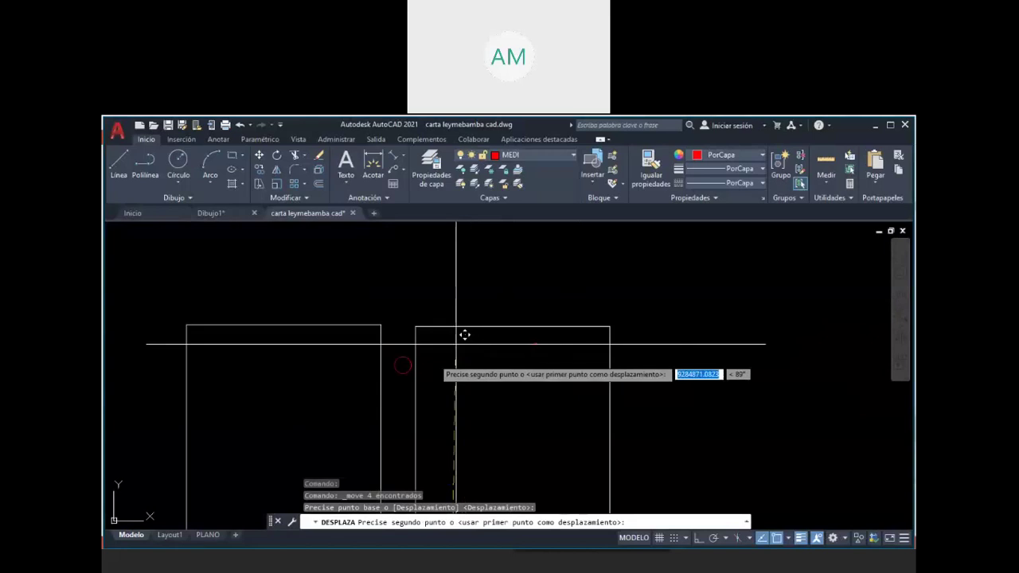
scroll(380, 375, up, 2)
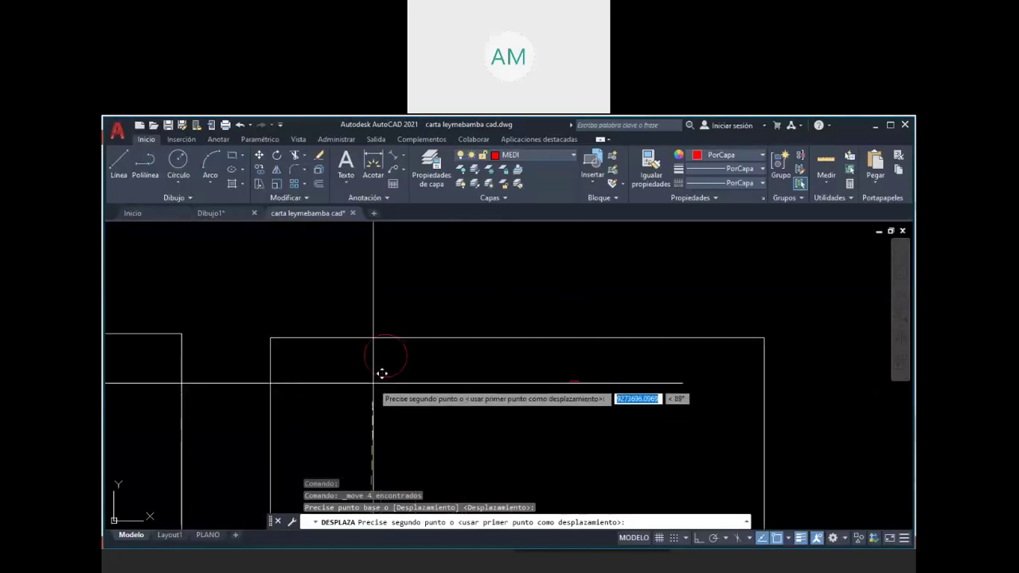
scroll(382, 374, up, 2)
scroll(398, 353, up, 1)
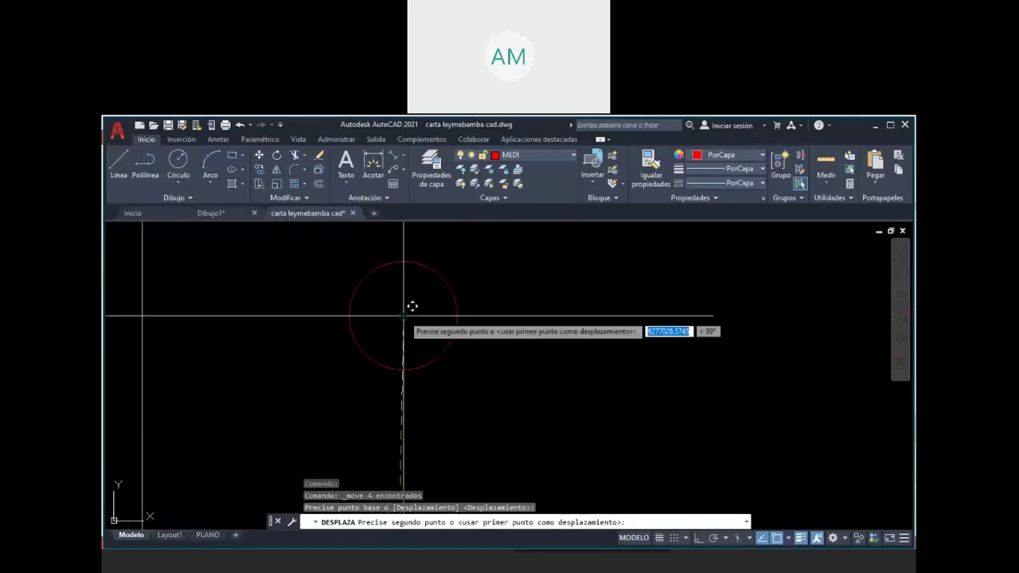
click(403, 316)
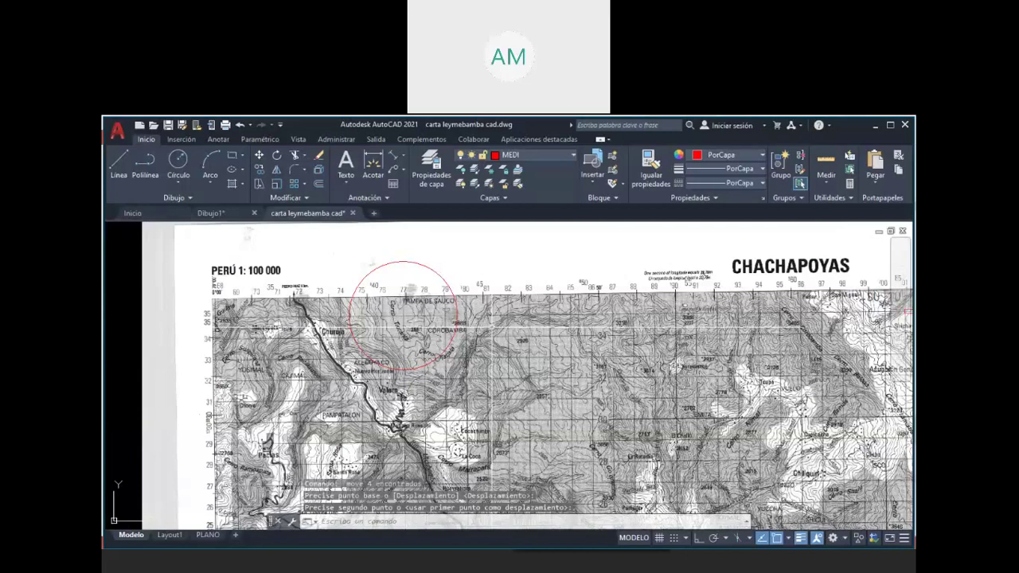
Step: Cancel the repeated Move, then select the red circle and grab its centre grip
key(Escape)
key(Escape)
scroll(549, 417, up, 5)
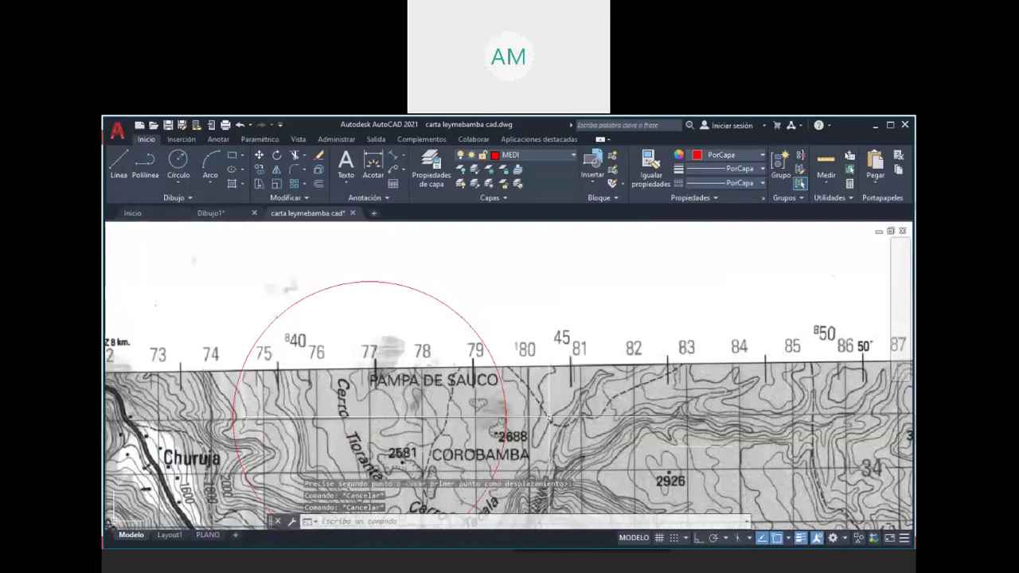
click(505, 416)
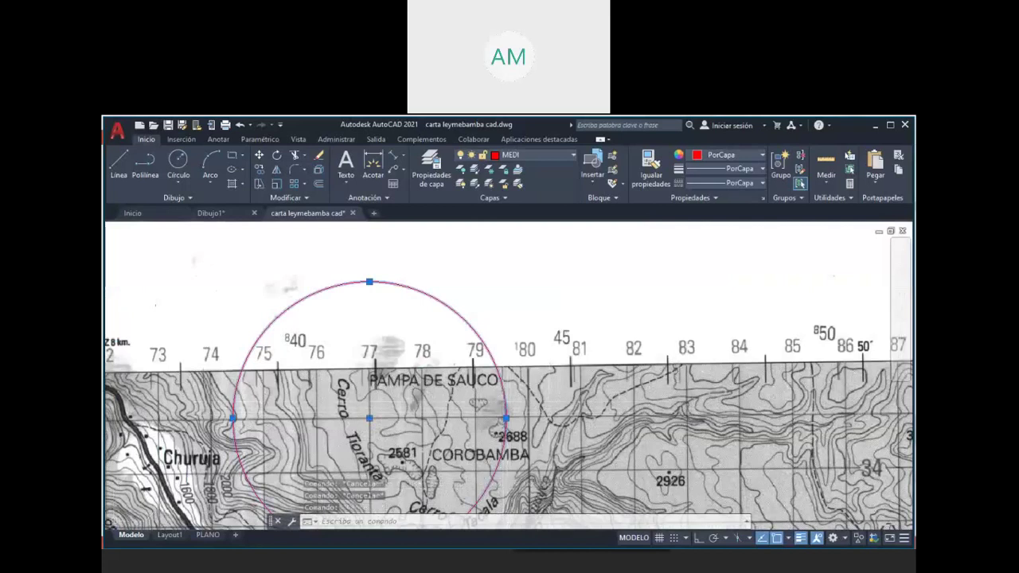
scroll(434, 381, down, 4)
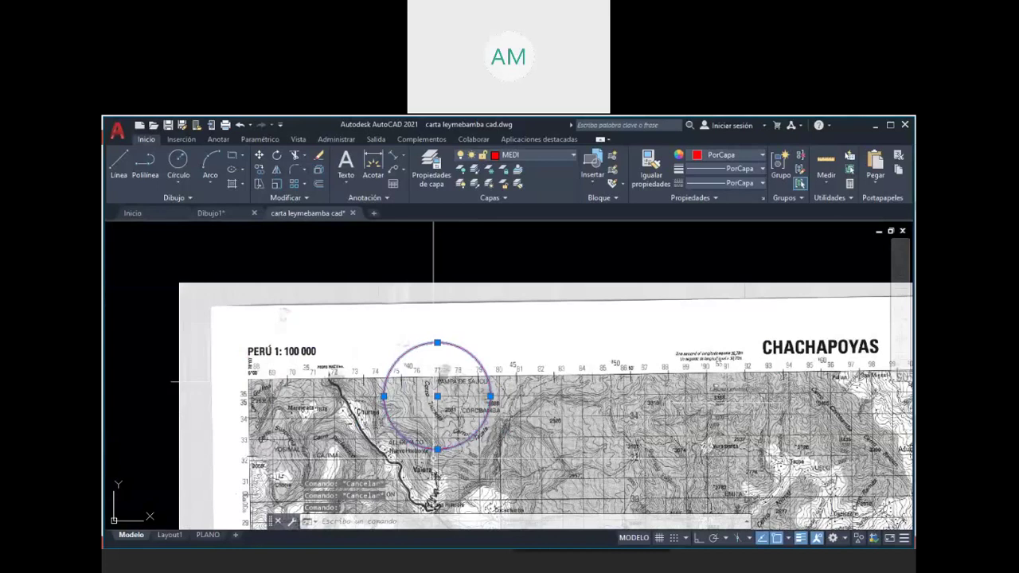
click(437, 396)
scroll(430, 394, up, 3)
scroll(426, 398, up, 3)
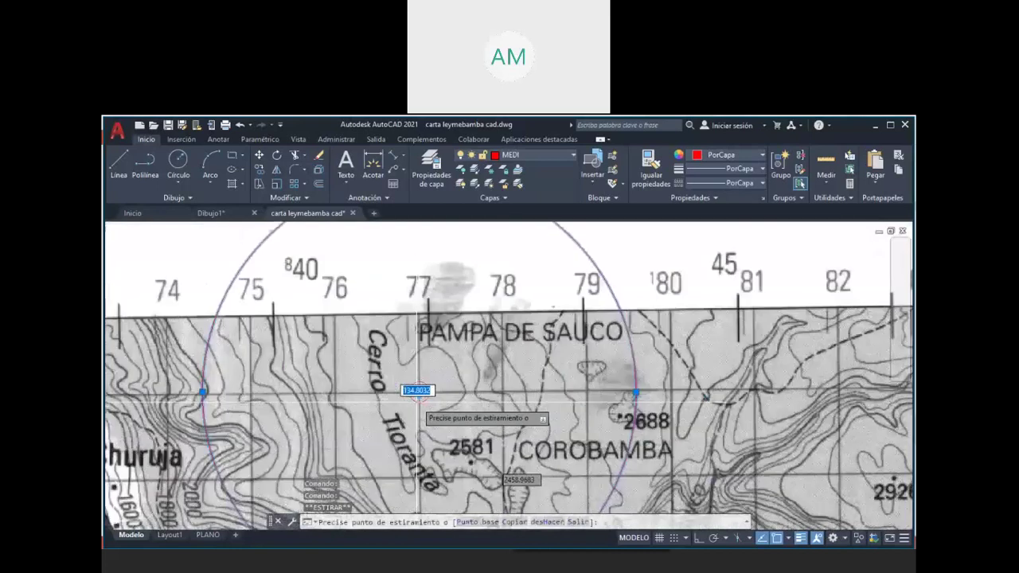
scroll(425, 406, up, 3)
Step: Abandon repositioning the circle and reselect the small red circle below Pampa de Sauco
key(Escape)
scroll(469, 398, down, 5)
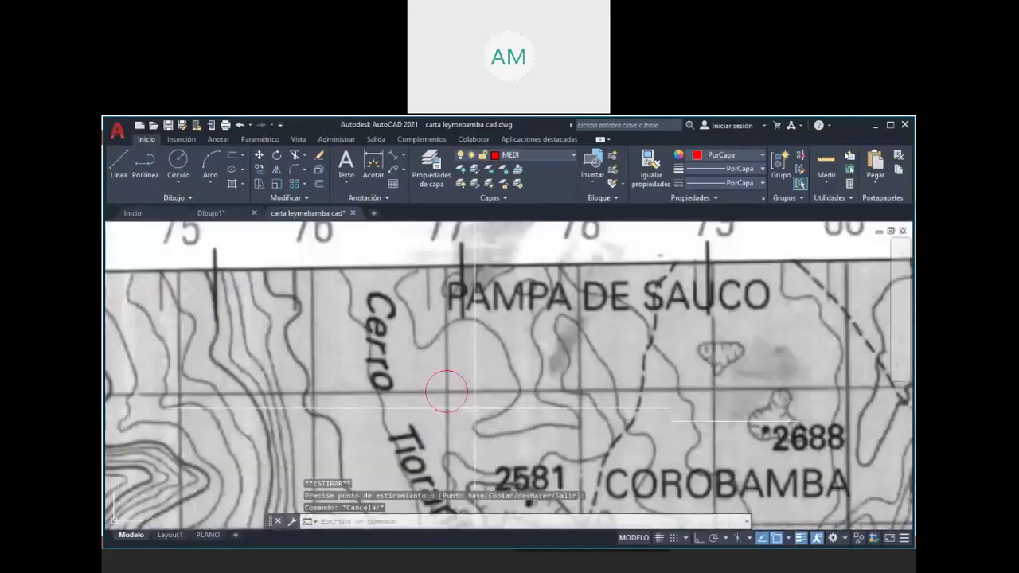
scroll(476, 397, down, 1)
key(Escape)
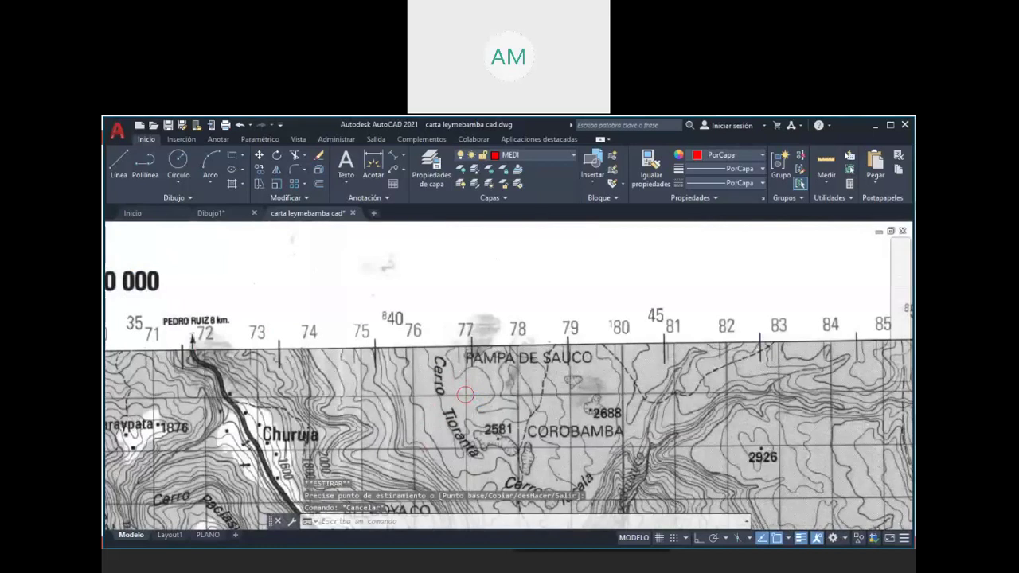
scroll(466, 395, down, 3)
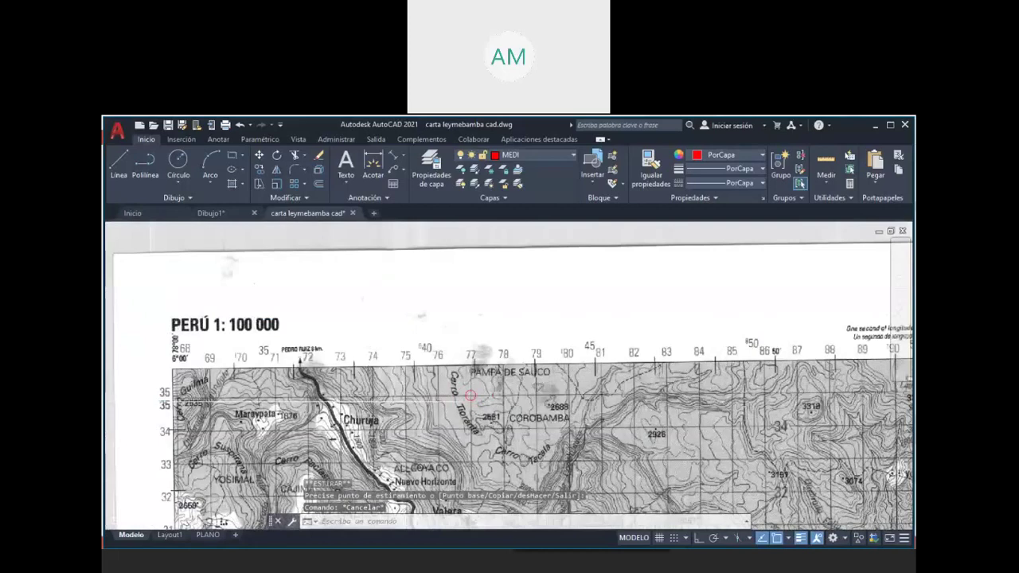
scroll(435, 420, up, 3)
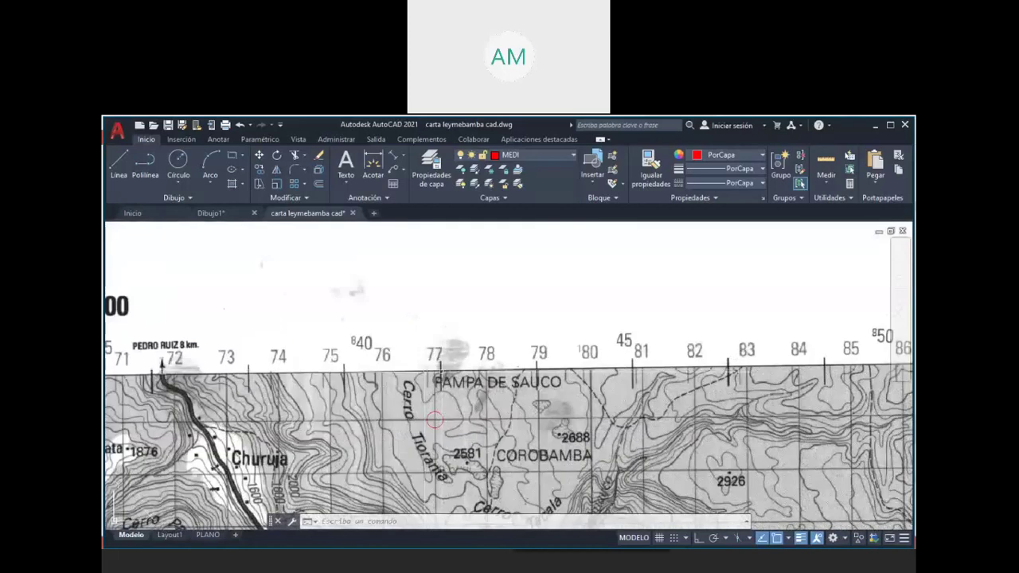
scroll(437, 421, up, 7)
click(452, 386)
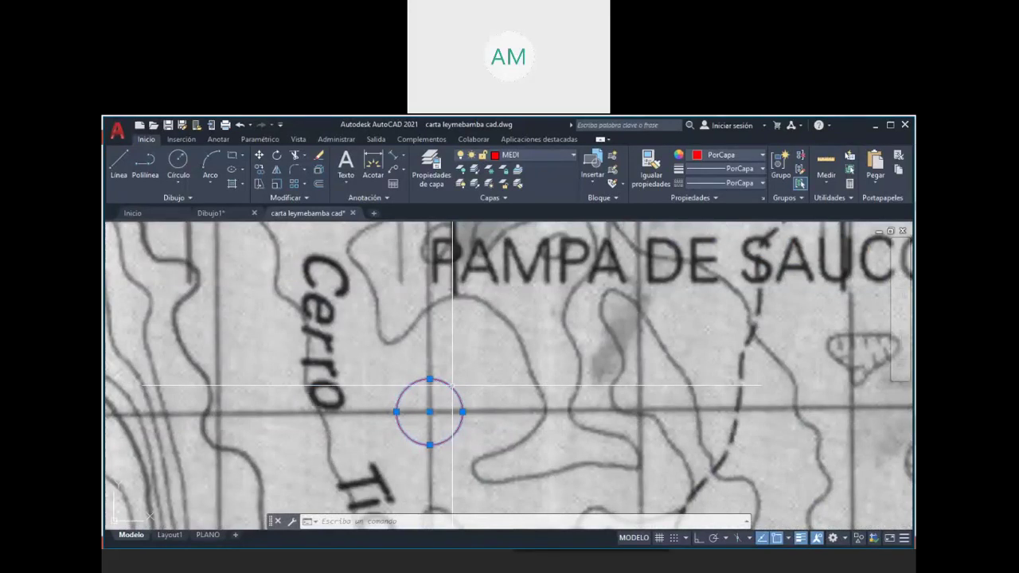
Step: Check the circle's Propiedades: radius 156.7143, area 77155.5066, then deselect it
right_click(452, 386)
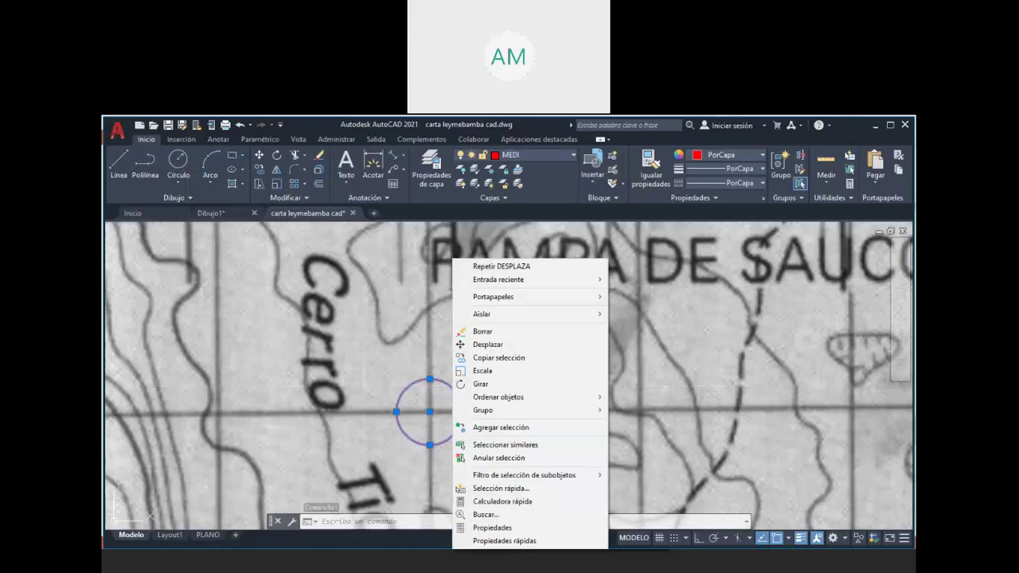
key(Escape)
right_click(428, 410)
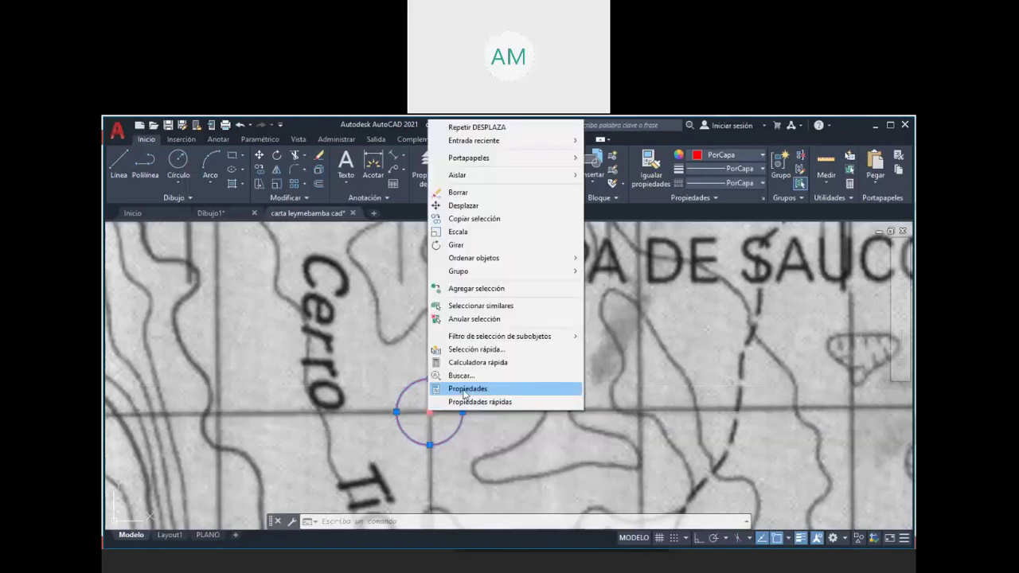
click(467, 390)
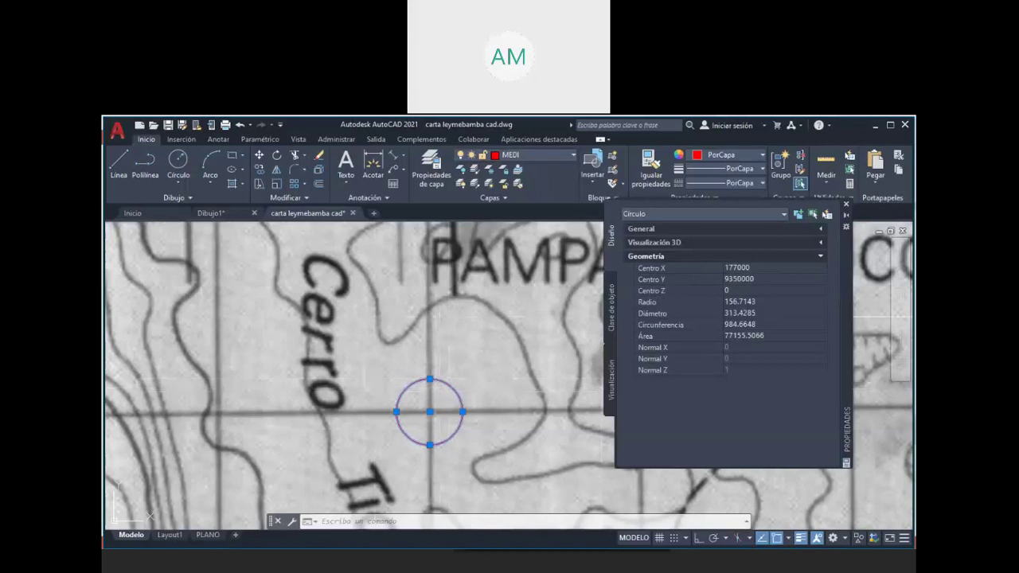
key(Escape)
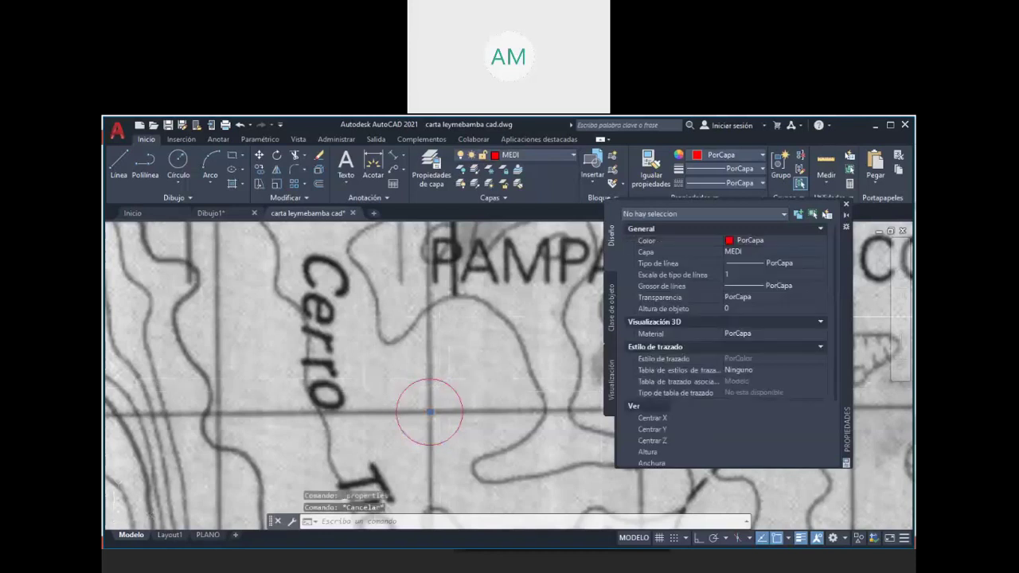
Step: Close the Properties palette and zoom out to the full map sheet
scroll(430, 411, down, 3)
scroll(414, 398, down, 2)
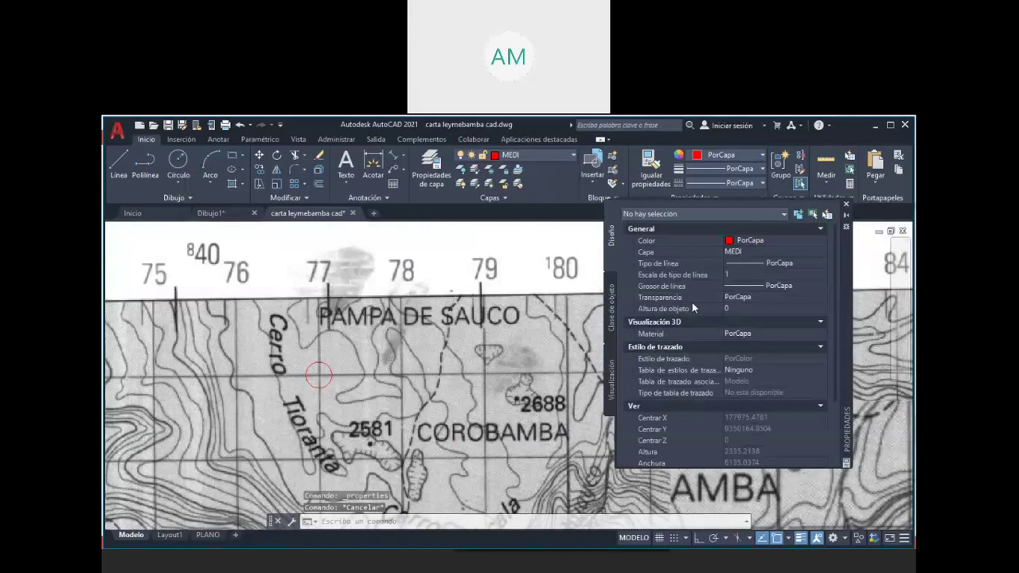
scroll(575, 362, down, 2)
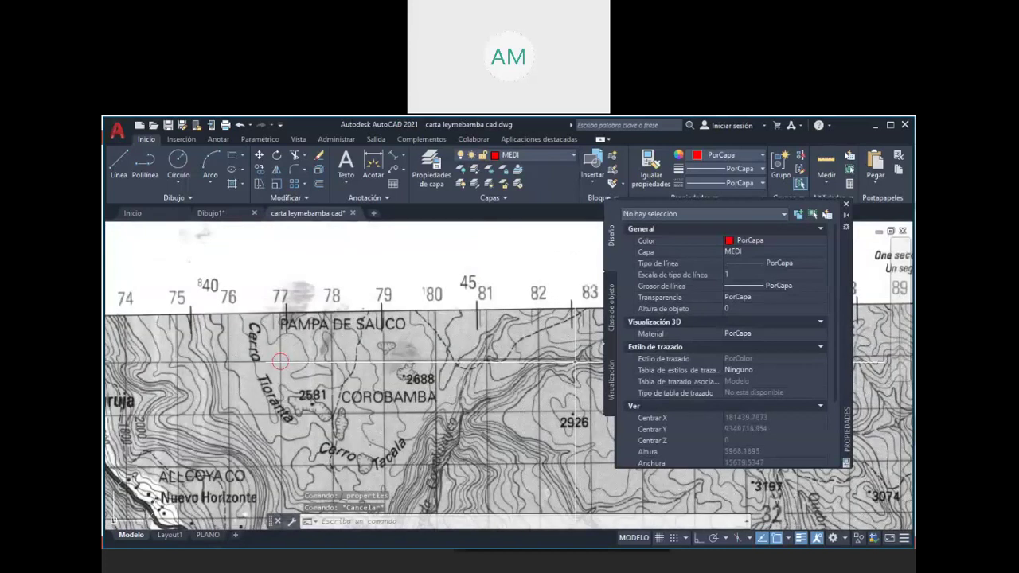
key(ctrl+1)
scroll(352, 326, down, 4)
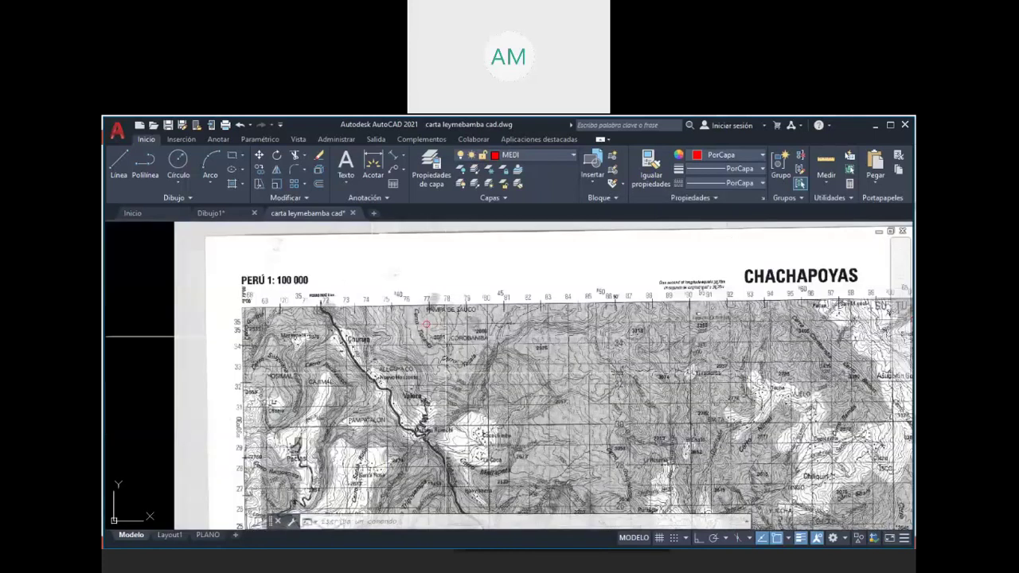
scroll(390, 337, down, 3)
Step: Zoom in on Cocachimba south of Pampa de Sauco and start a POL polyline
scroll(391, 348, up, 2)
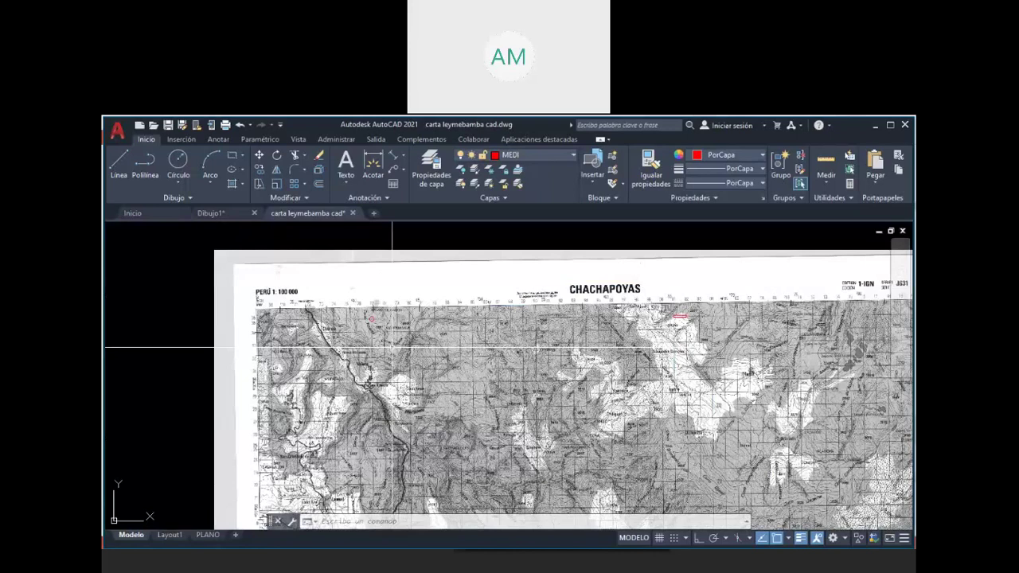
scroll(392, 348, up, 2)
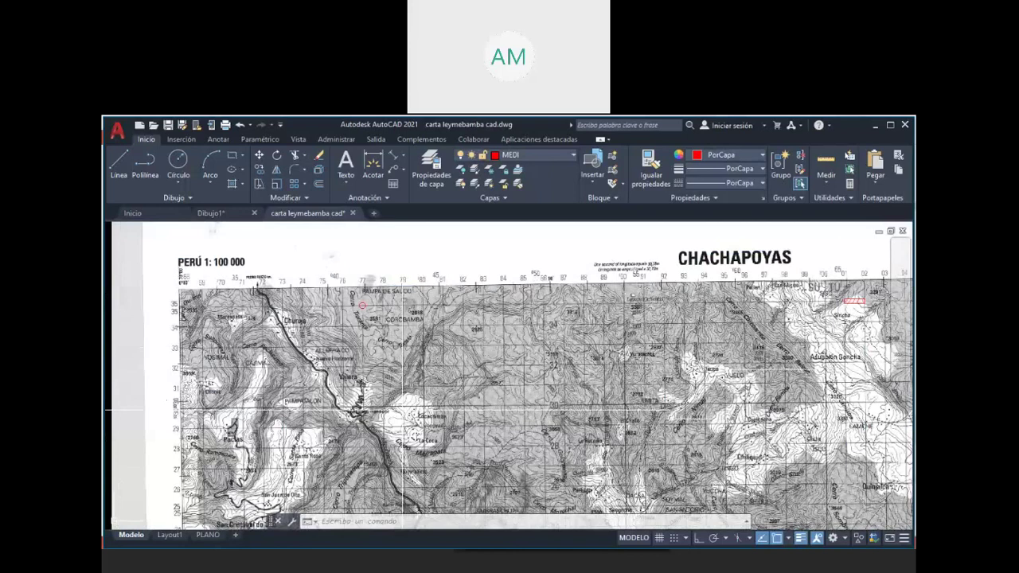
scroll(362, 283, up, 2)
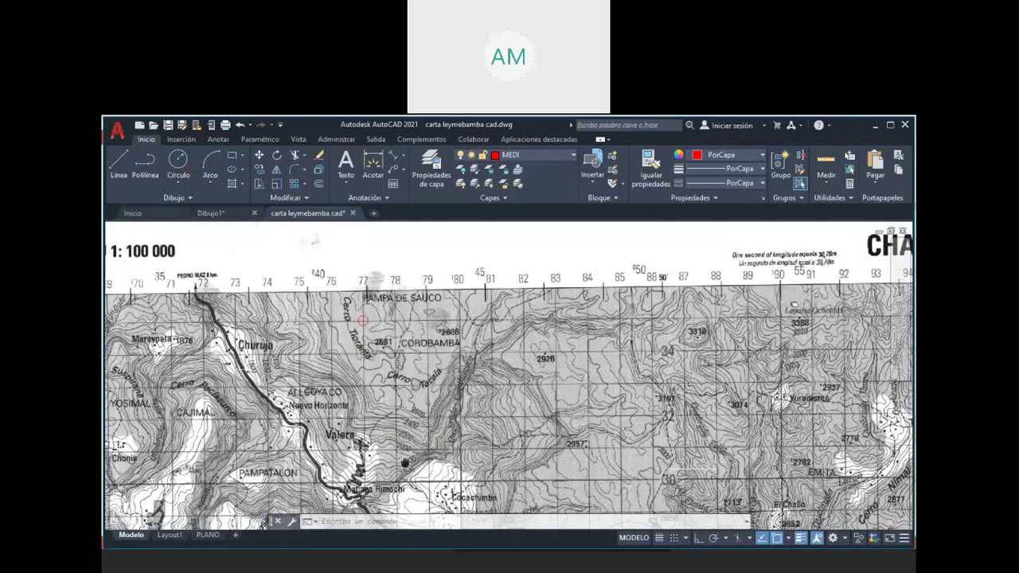
middle_drag(404, 463, 401, 381)
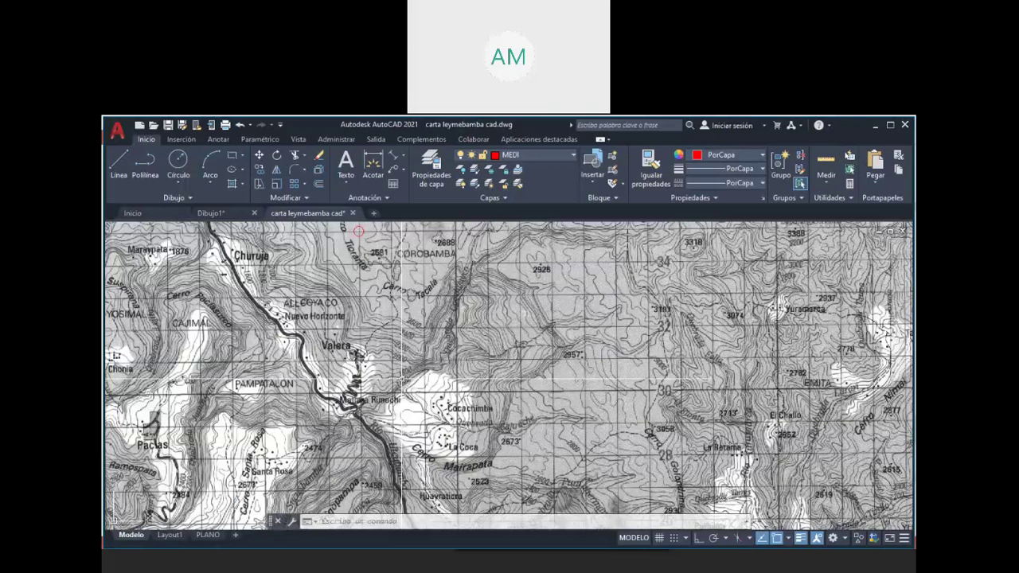
scroll(439, 409, up, 2)
scroll(439, 409, up, 2)
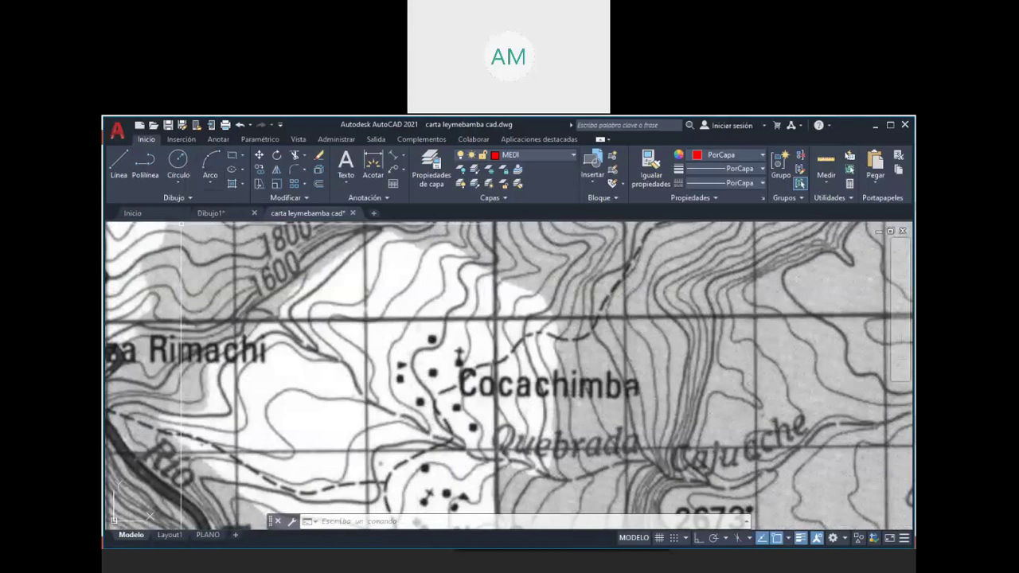
scroll(413, 414, up, 2)
text(pol)
key(Return)
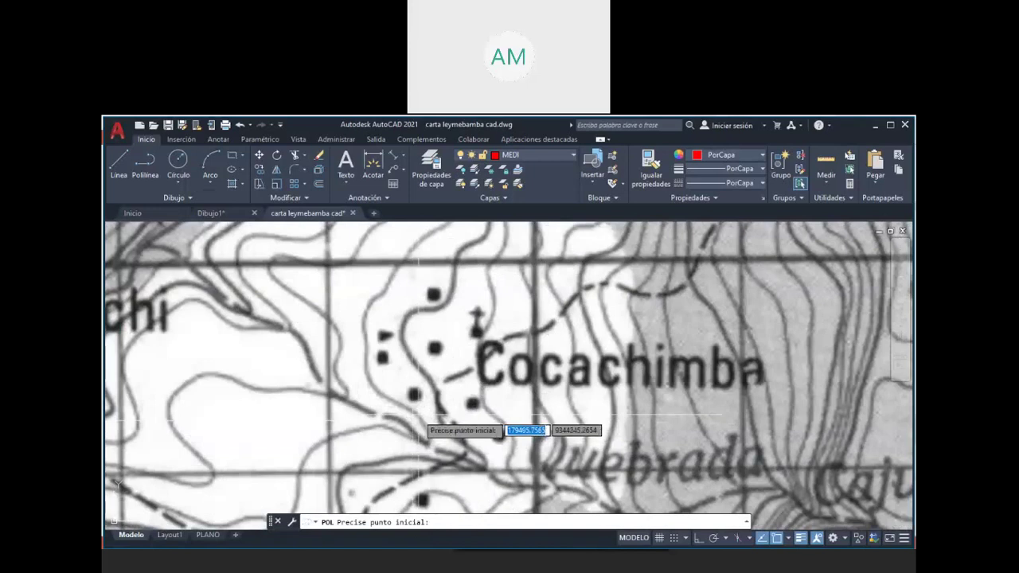
Step: Start the boundary southwest of Cocachimba, placing vertices northwest along the contour
click(419, 419)
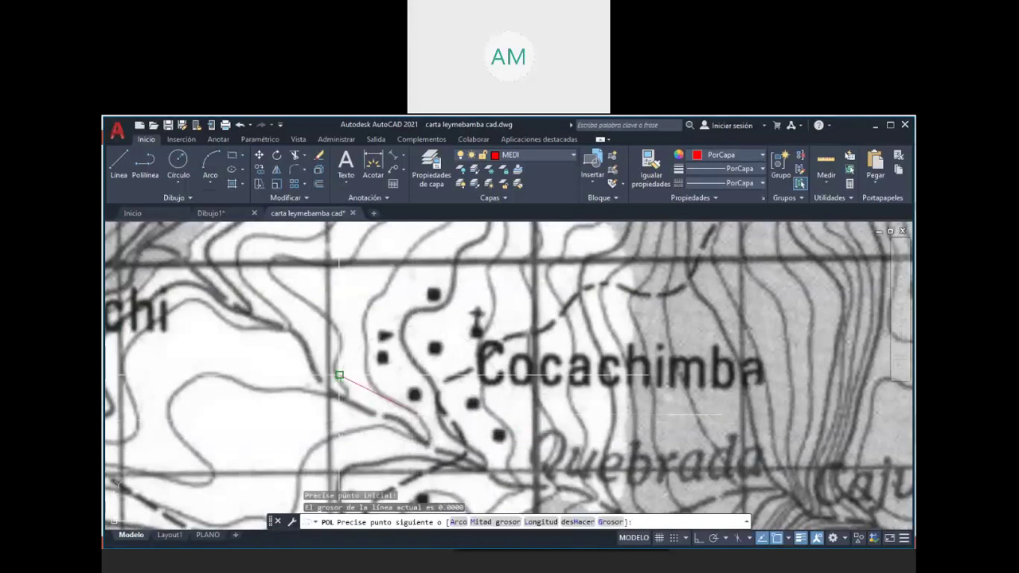
click(339, 374)
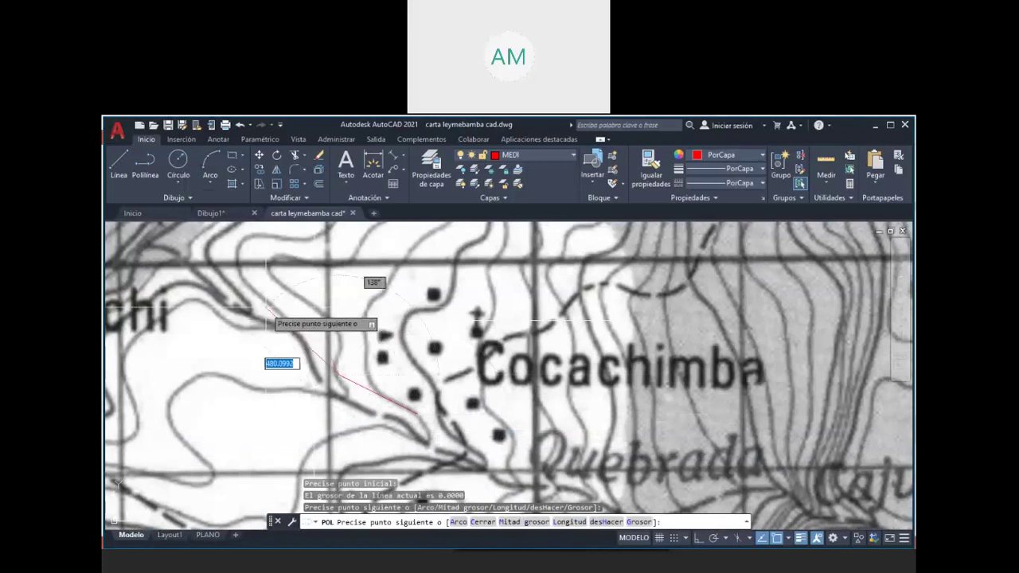
click(303, 318)
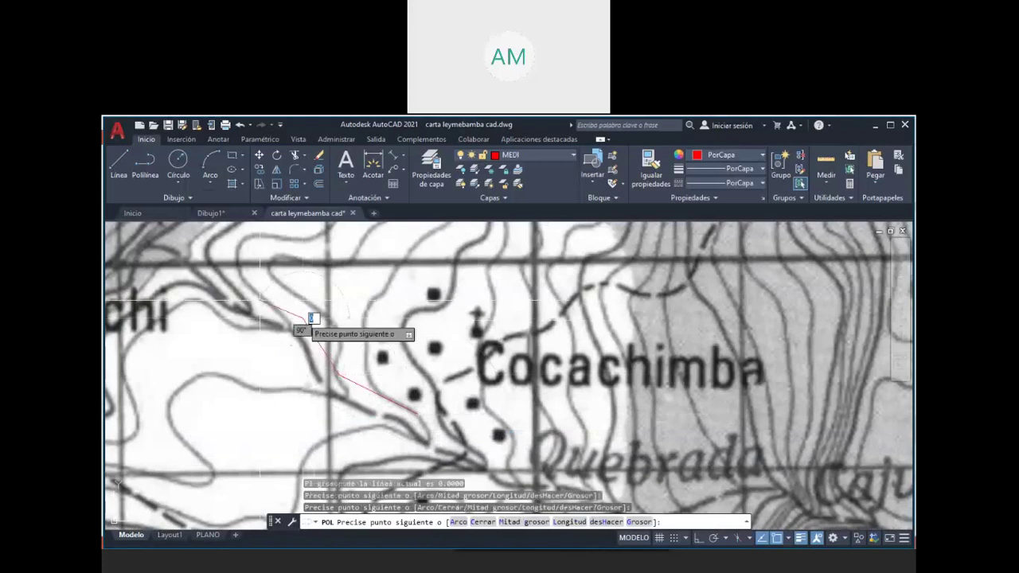
click(214, 273)
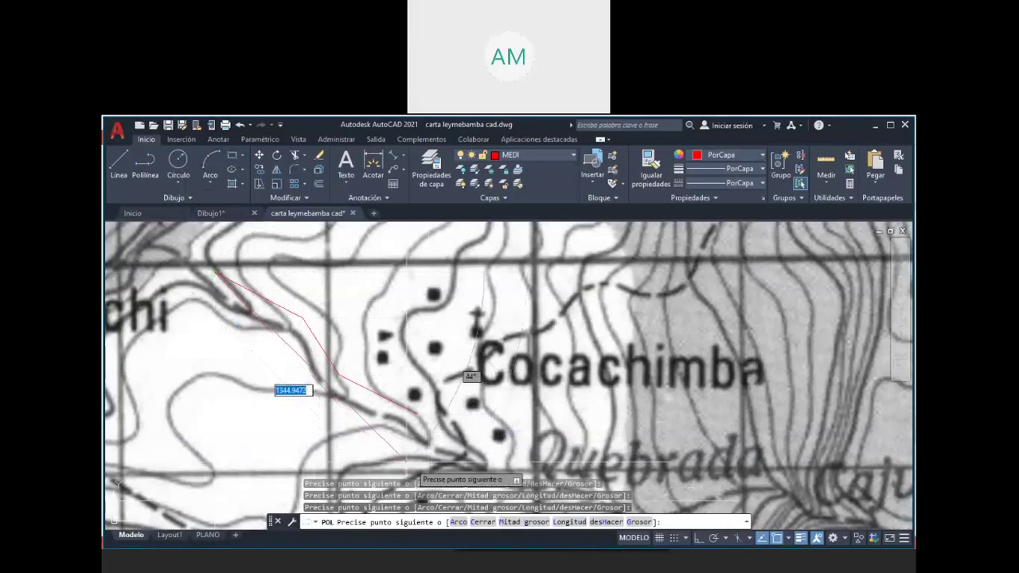
mouse_move(325, 371)
middle_down()
mouse_move(357, 387)
mouse_move(366, 438)
middle_up()
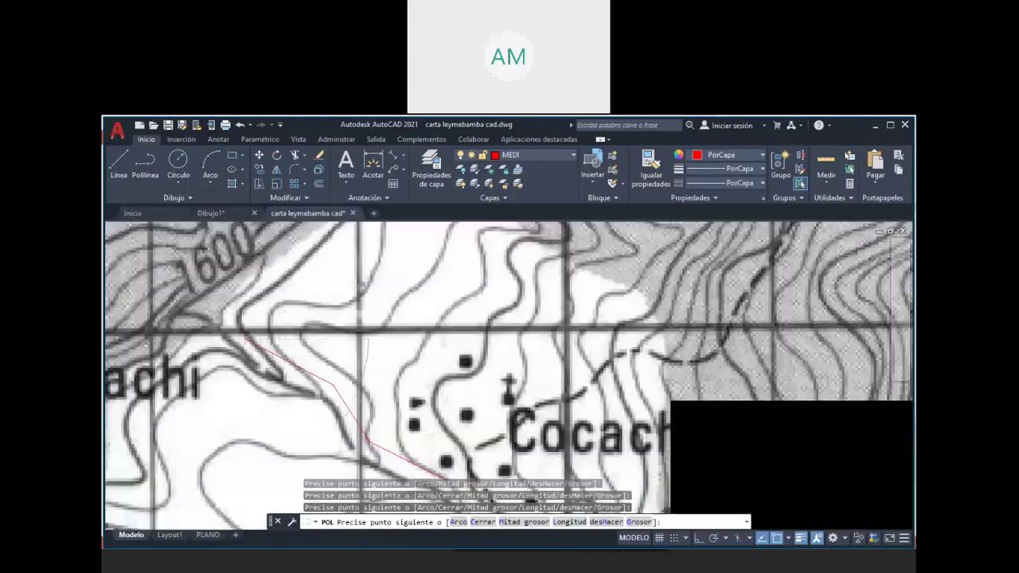
scroll(351, 406, down, 3)
scroll(311, 422, down, 2)
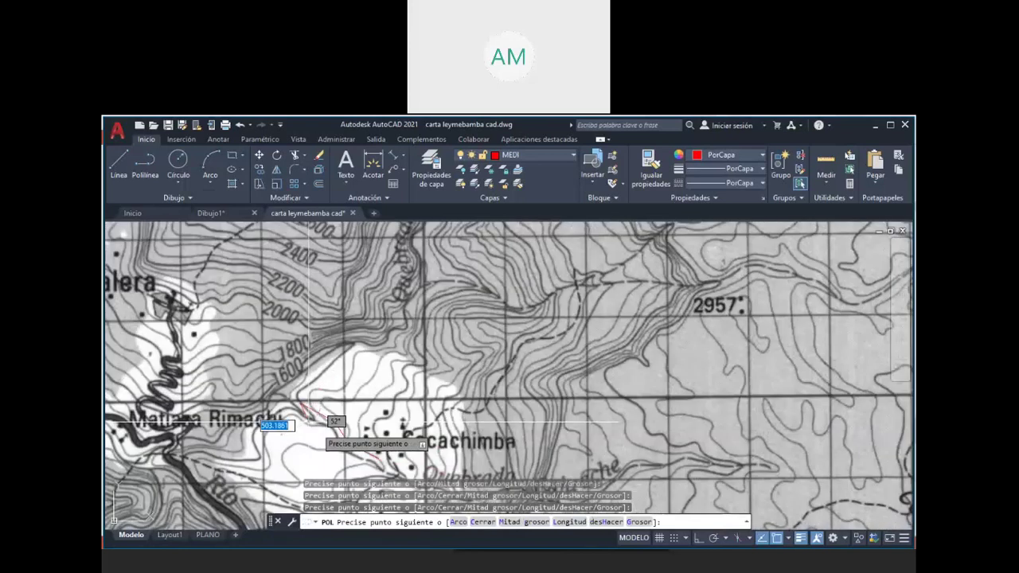
scroll(309, 422, up, 3)
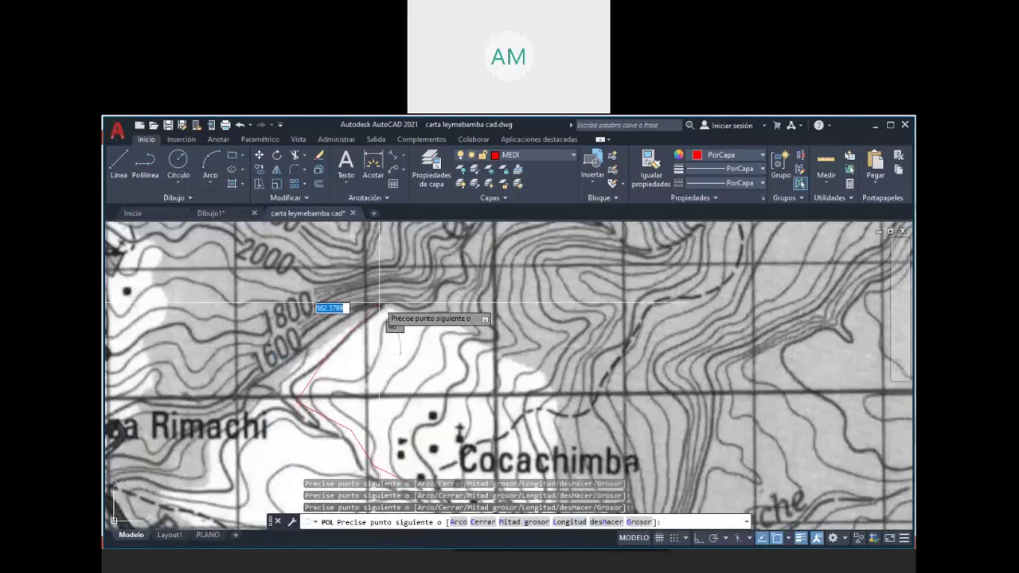
Step: Continue the boundary past the 1800 contour around Cocachimba, end it, and select it
click(380, 303)
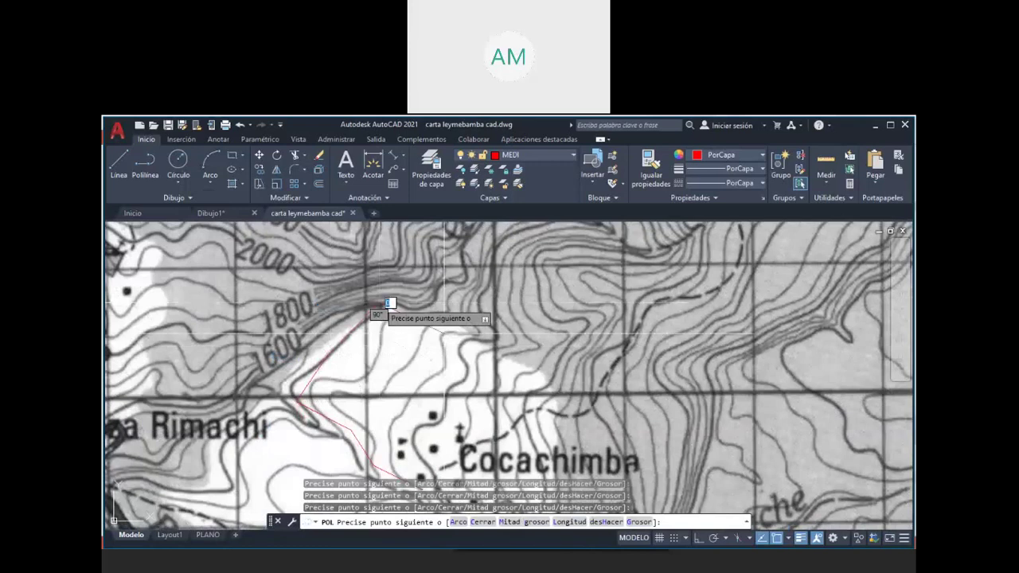
click(475, 329)
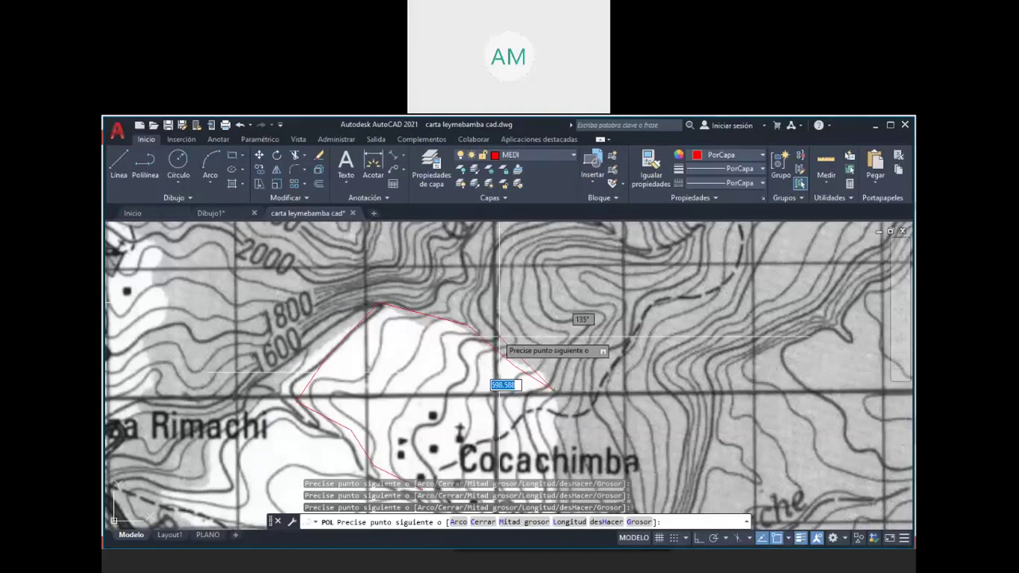
scroll(495, 337, down, 2)
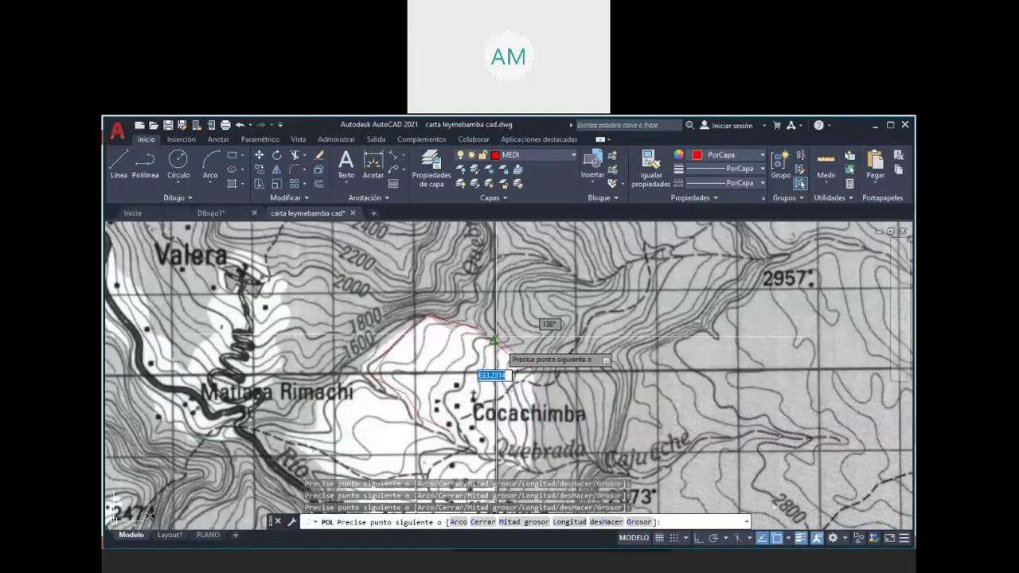
scroll(495, 339, up, 4)
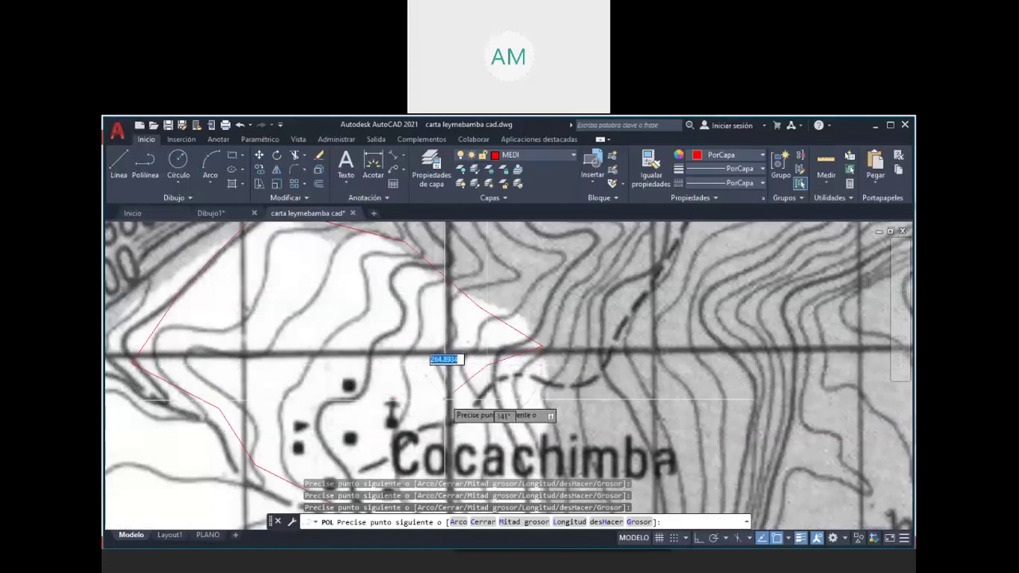
click(443, 389)
click(356, 352)
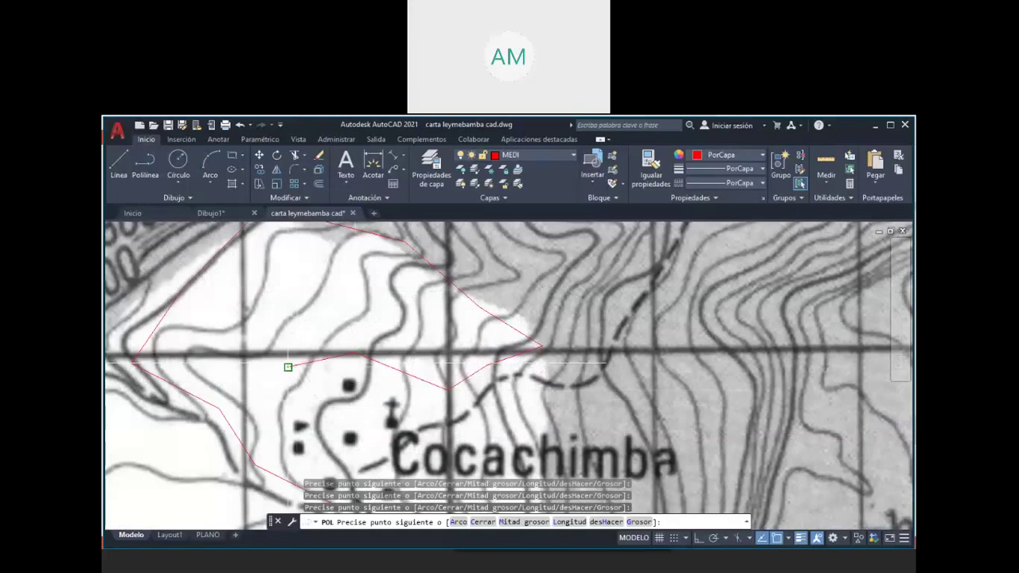
scroll(288, 367, down, 2)
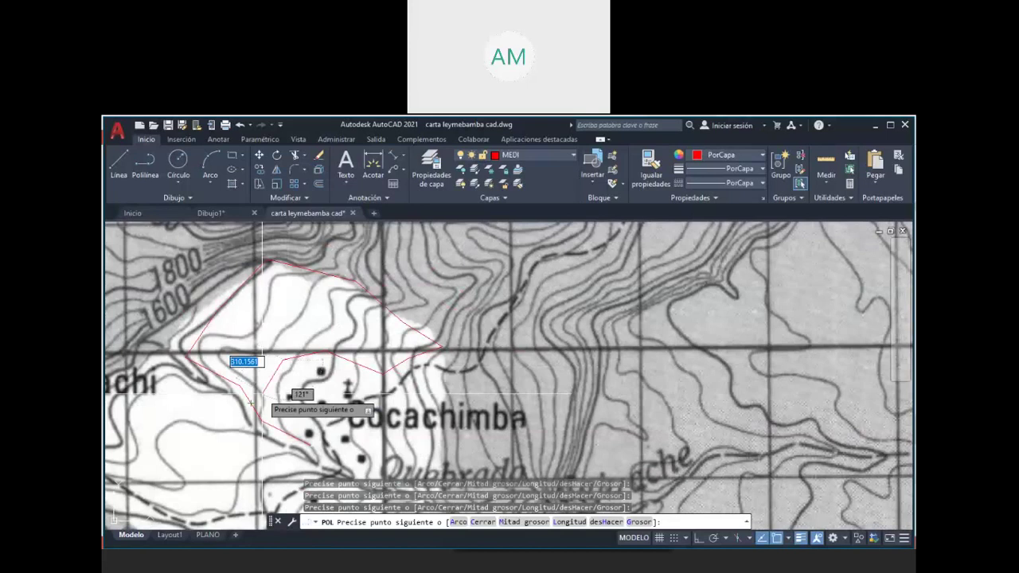
click(282, 360)
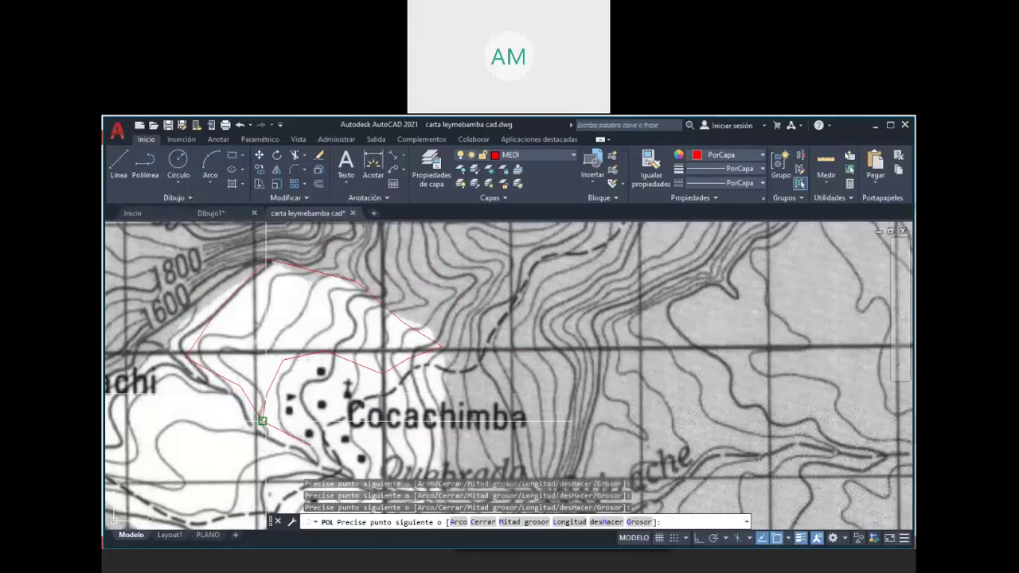
click(262, 420)
key(Escape)
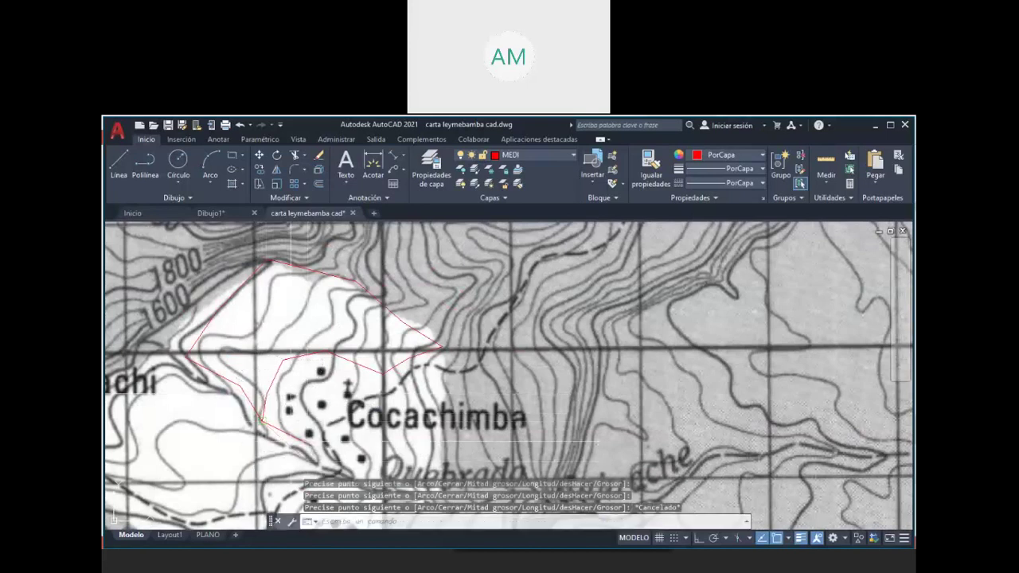
click(288, 433)
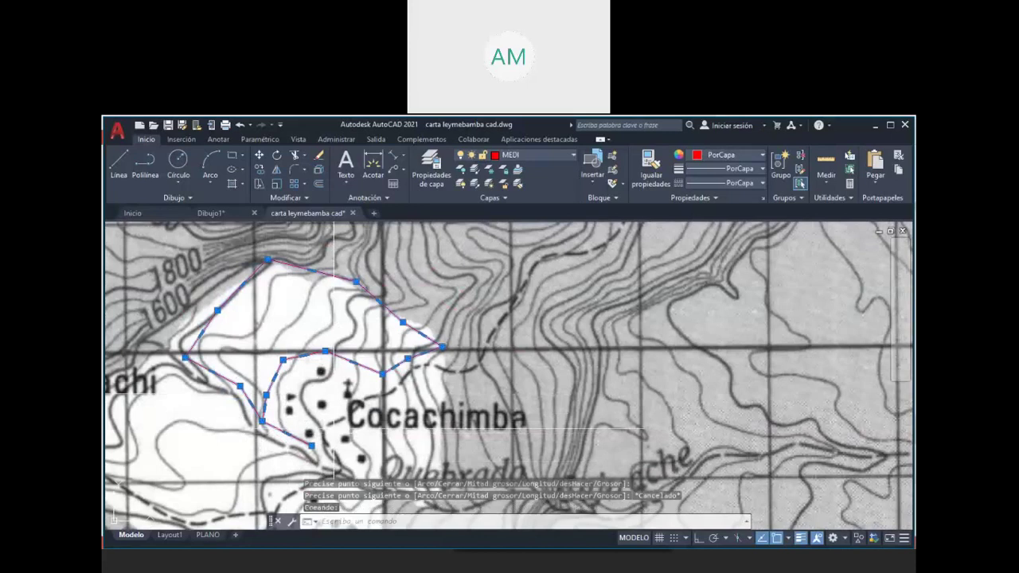
Step: Explode the boundary polyline and delete the unwanted lower segment
click(318, 184)
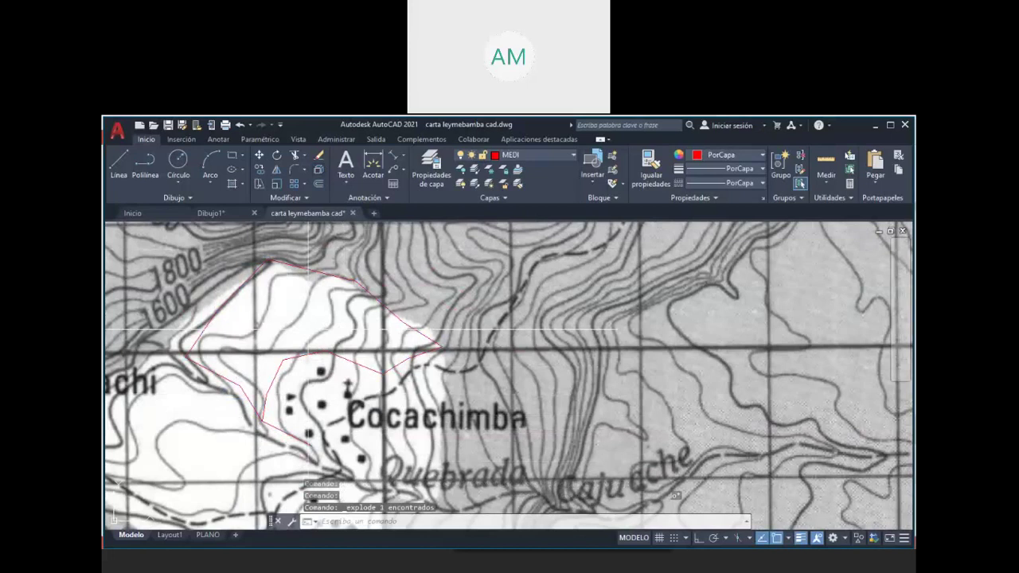
click(276, 428)
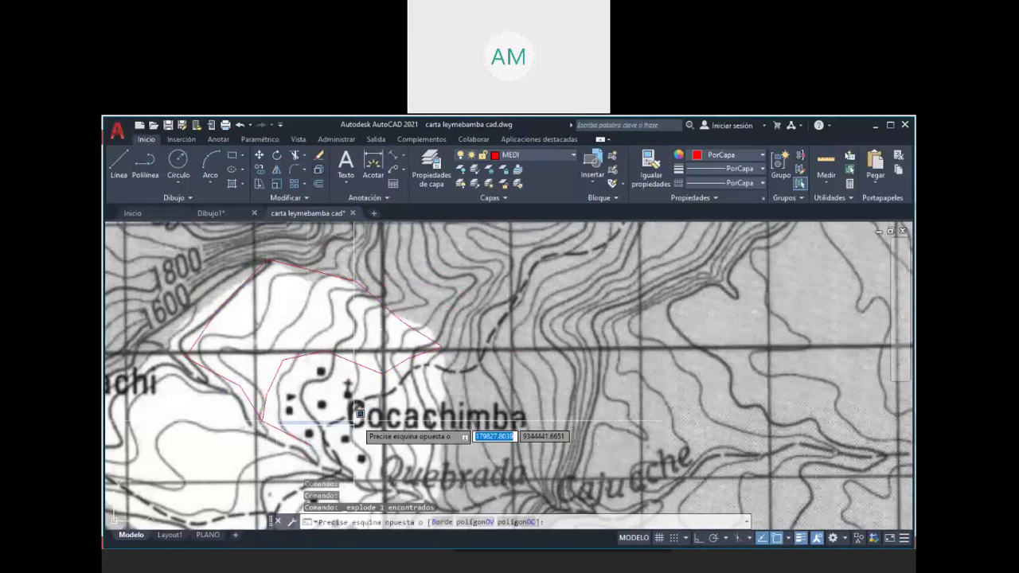
click(325, 436)
key(Delete)
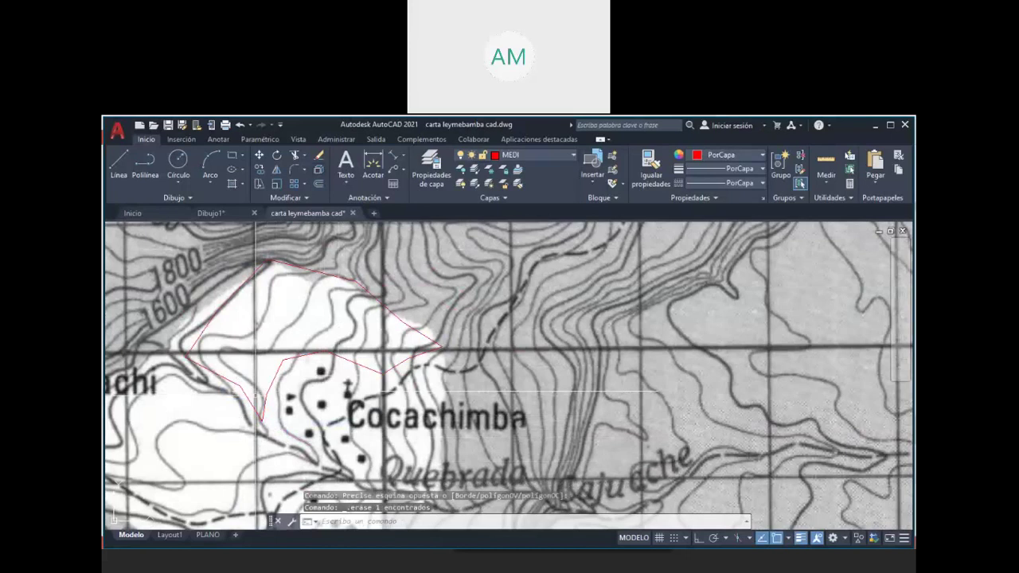
Step: Stretch the left segment's endpoints so they lie along the terrain edge
scroll(256, 391, up, 2)
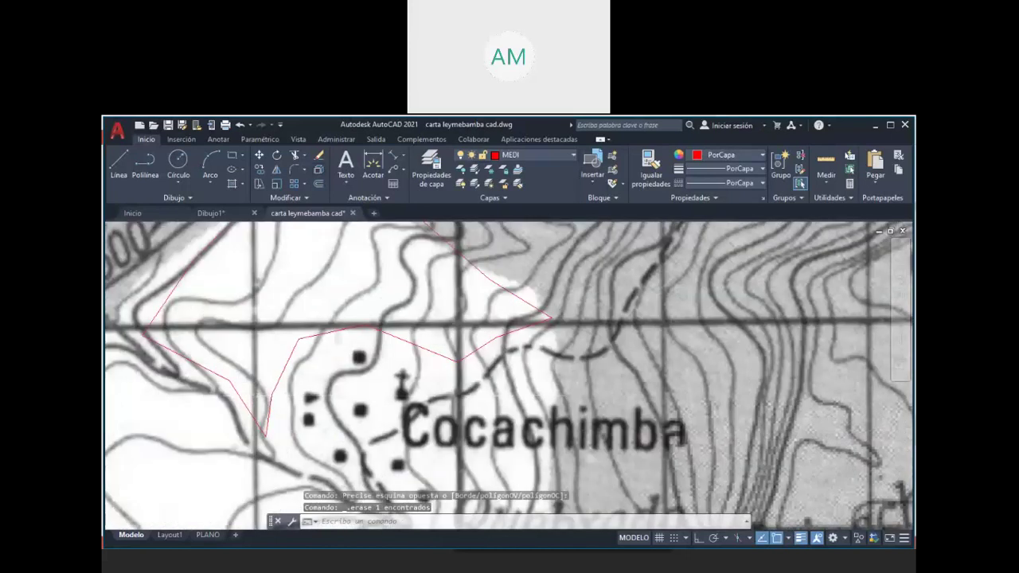
scroll(232, 391, up, 2)
click(233, 369)
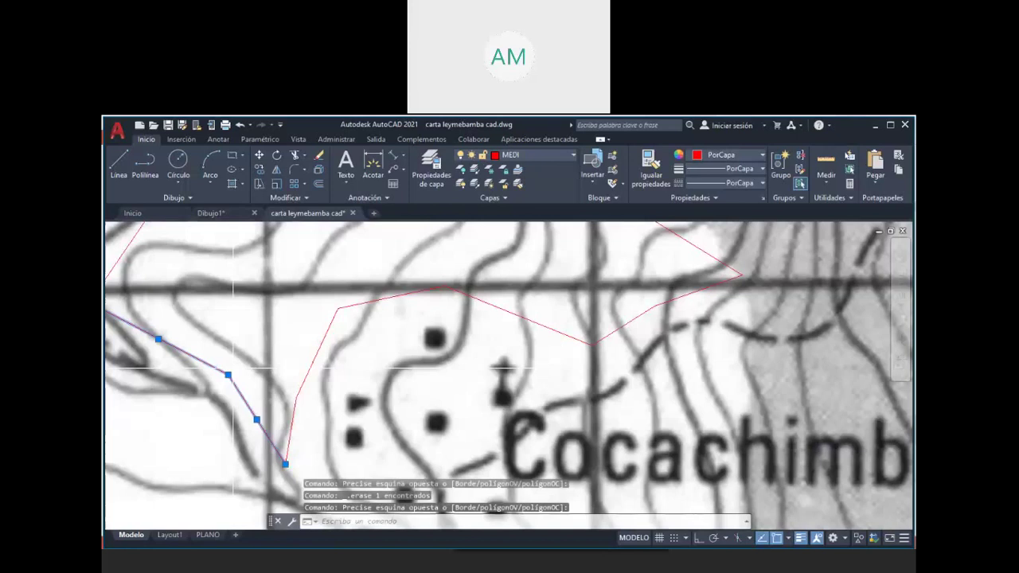
click(229, 374)
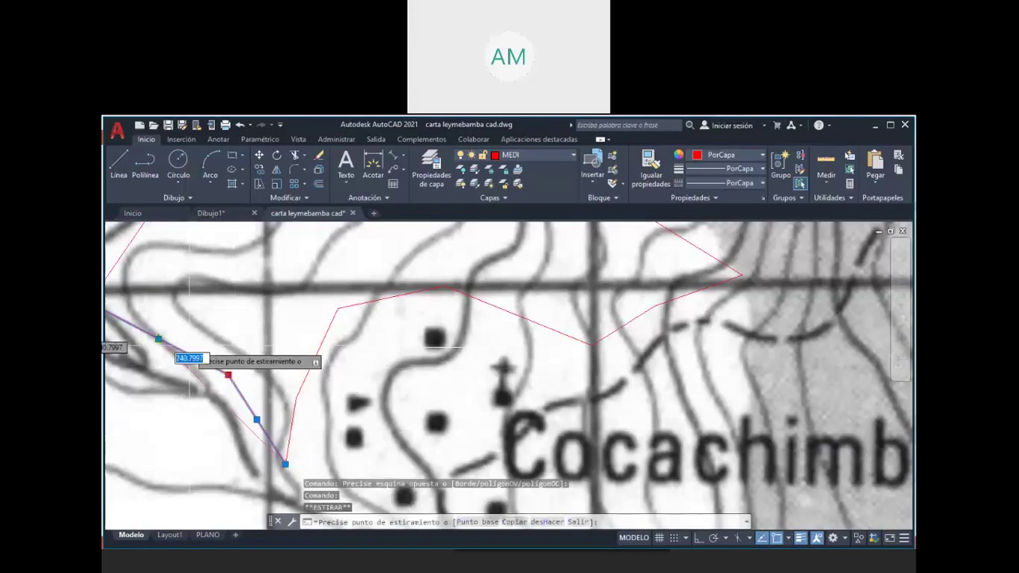
click(285, 463)
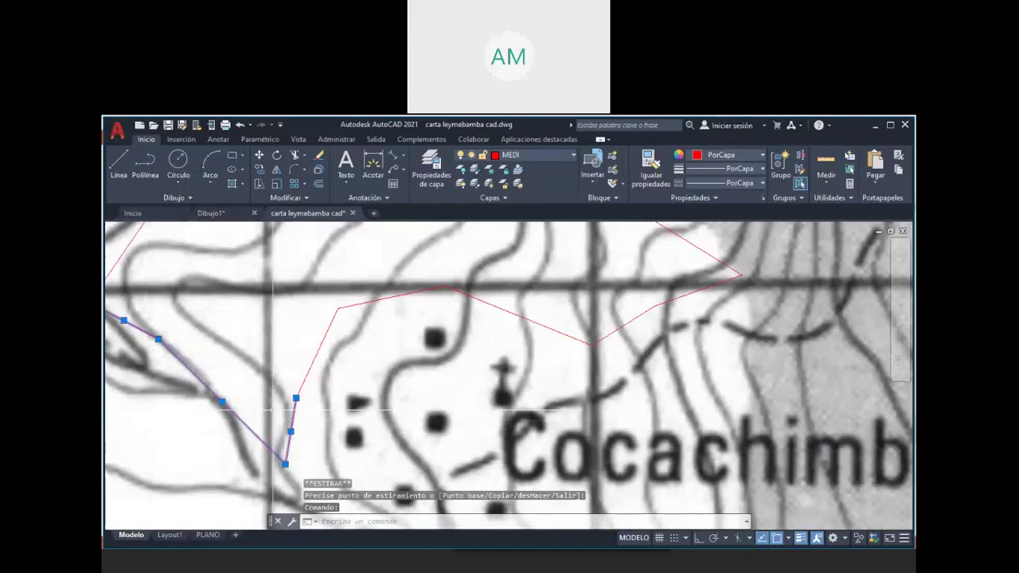
click(285, 463)
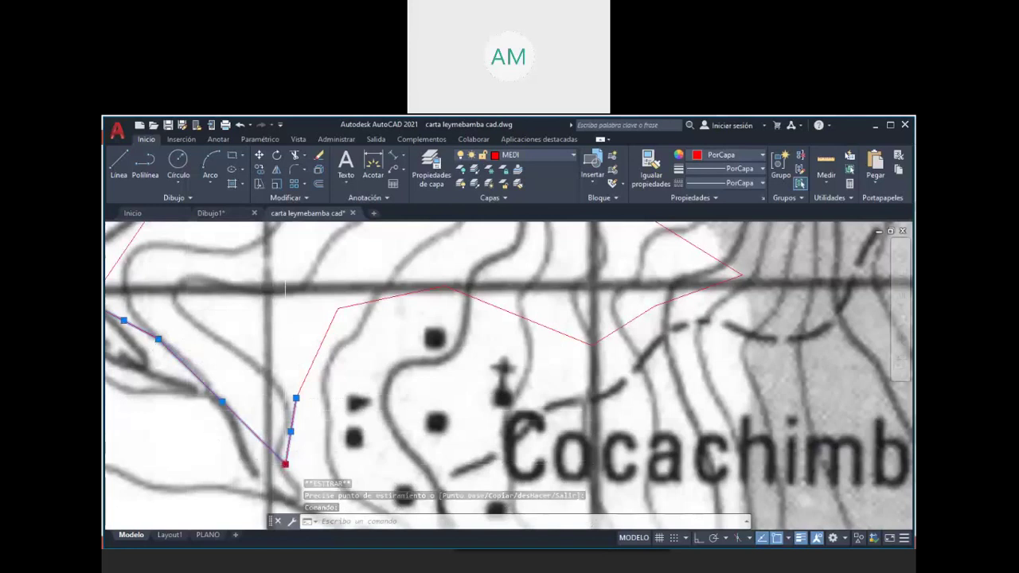
click(264, 405)
Step: Stretch the neighbouring lower-boundary vertices to follow the contour and reconnect the segments
click(345, 293)
click(337, 307)
click(337, 308)
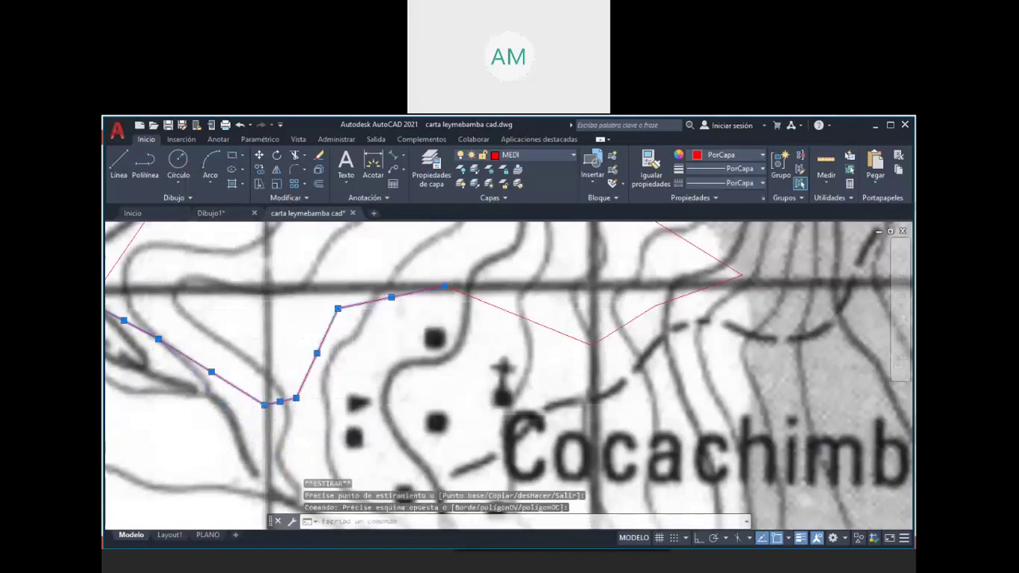
click(378, 318)
click(295, 398)
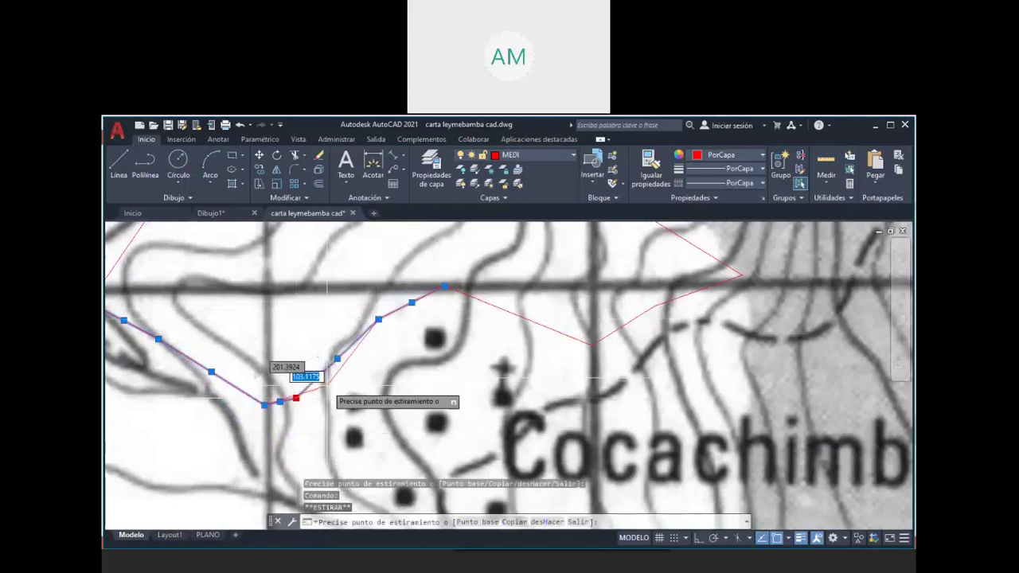
click(326, 384)
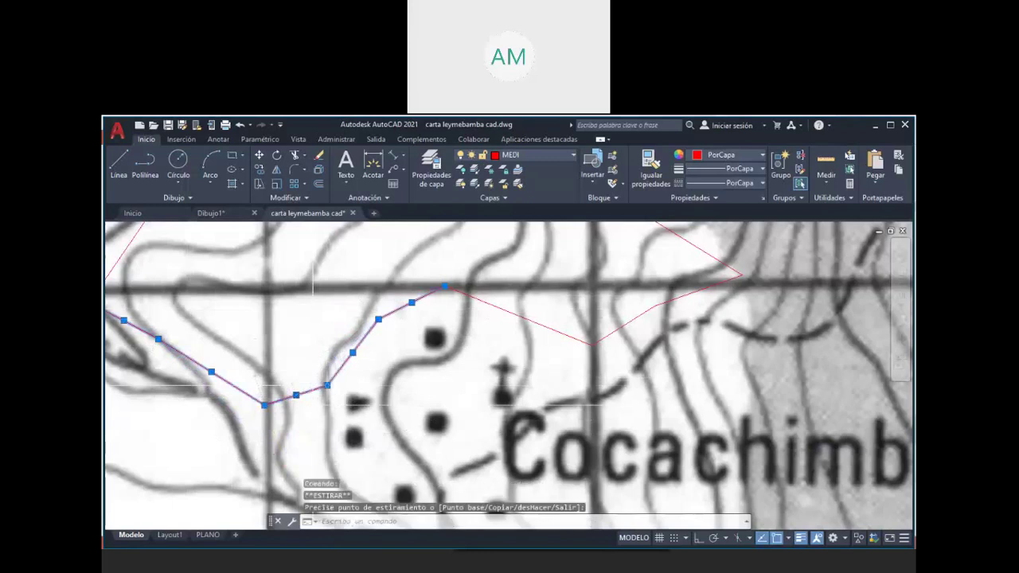
scroll(267, 388, down, 4)
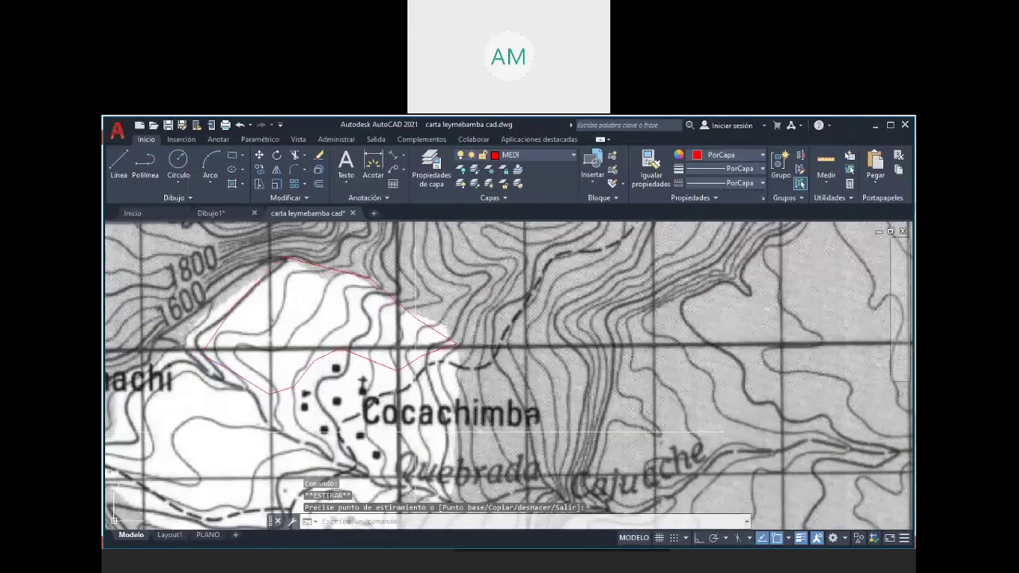
key(Escape)
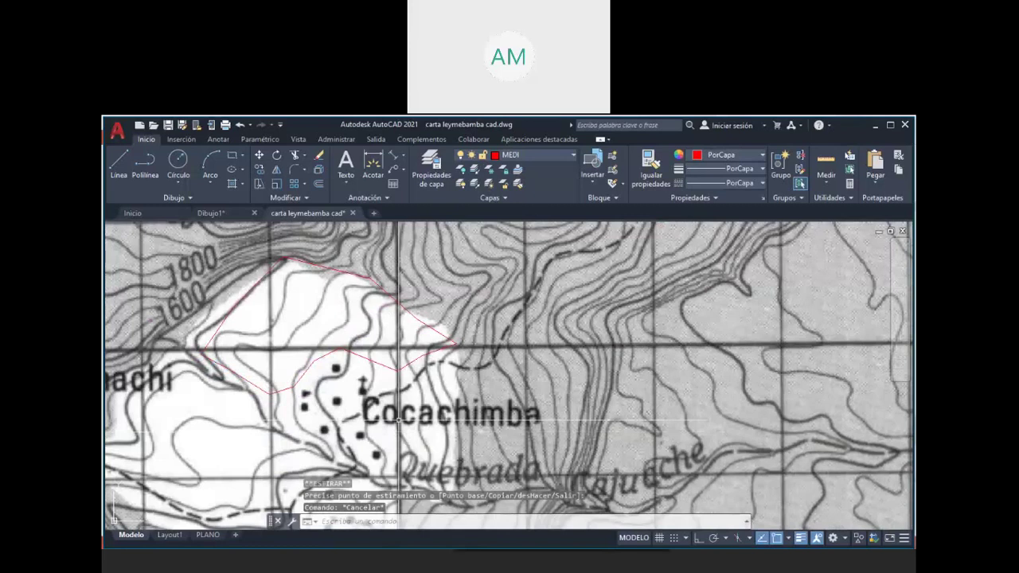
Step: Stretch the boundary's eastern tip vertex inward onto the terrain edge
middle_drag(398, 420, 448, 450)
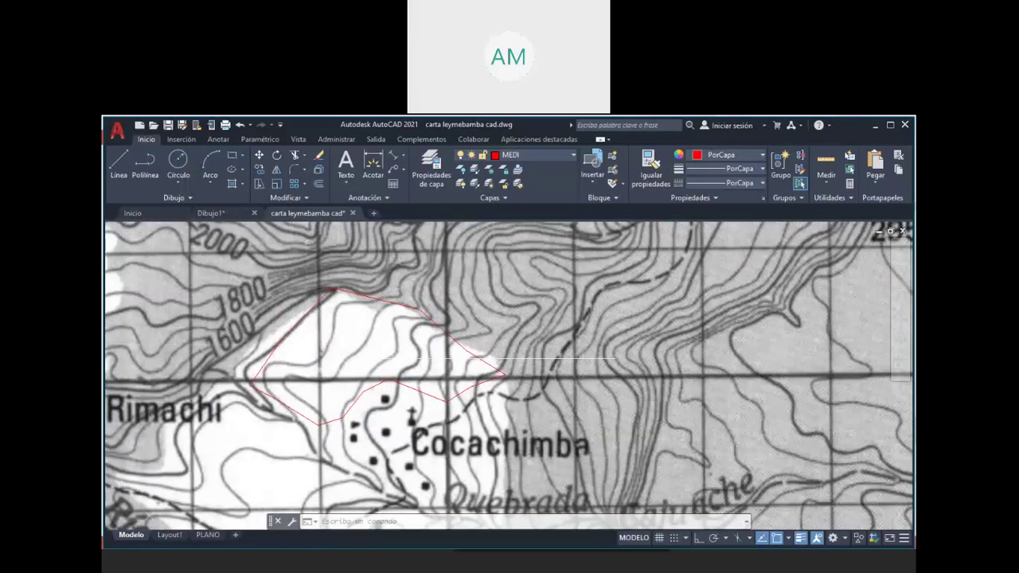
scroll(317, 346, up, 2)
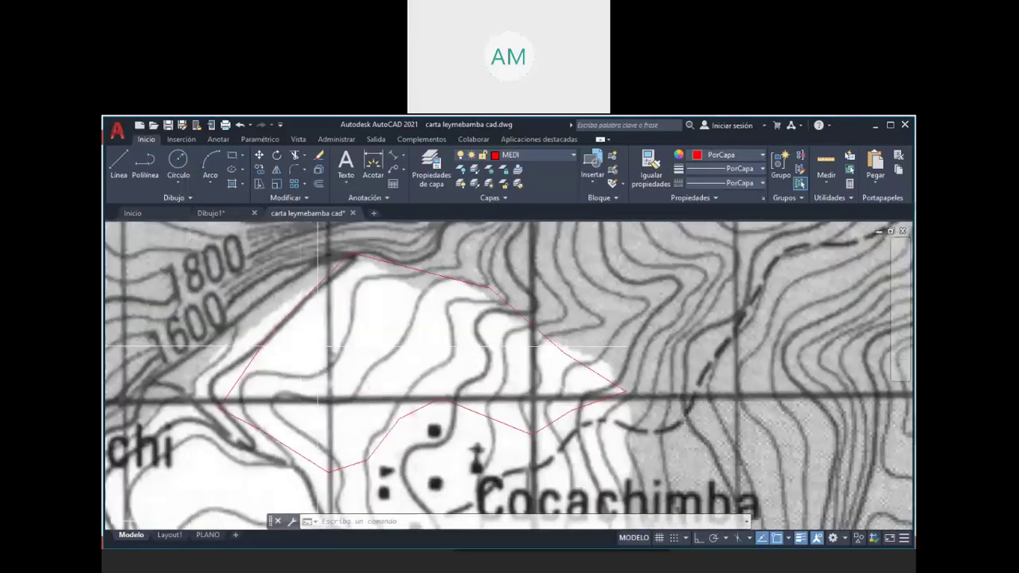
scroll(318, 346, down, 2)
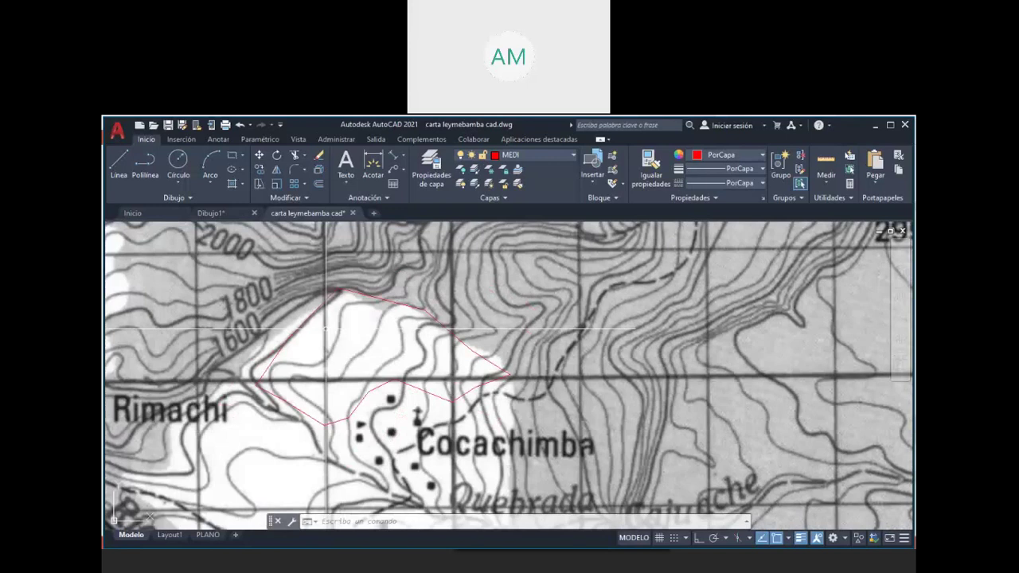
middle_drag(325, 328, 324, 352)
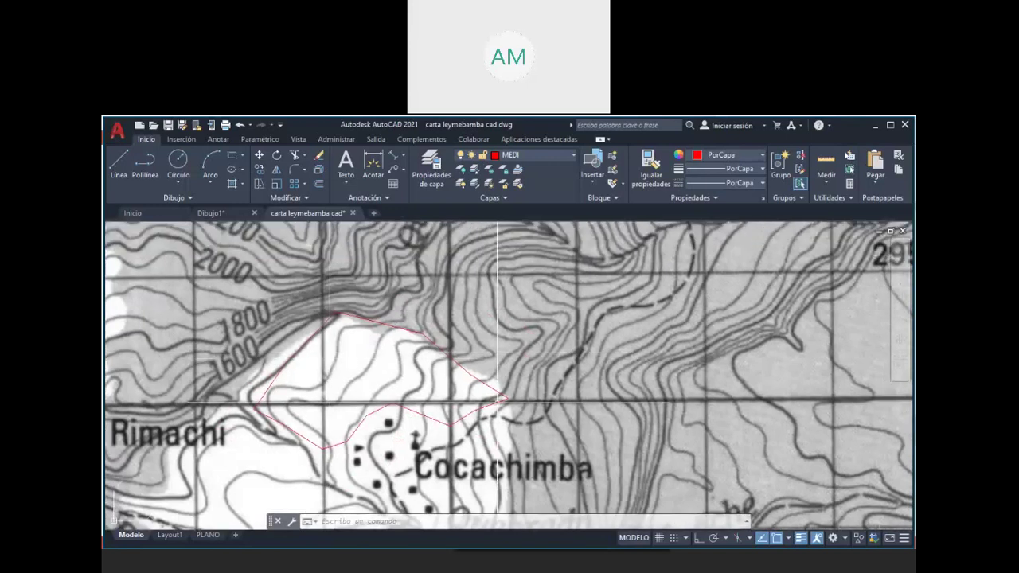
scroll(498, 398, up, 4)
click(494, 394)
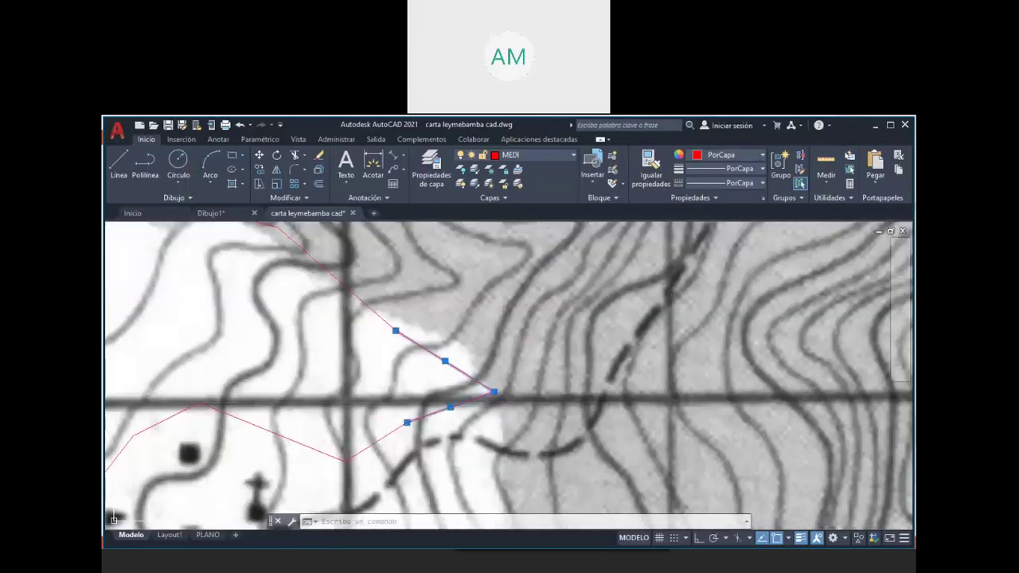
click(495, 393)
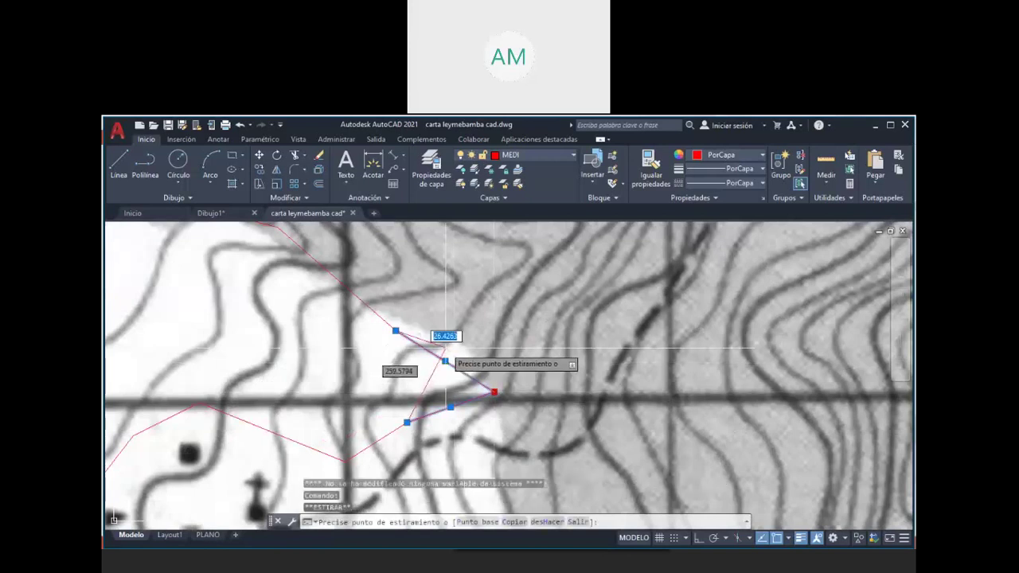
click(477, 355)
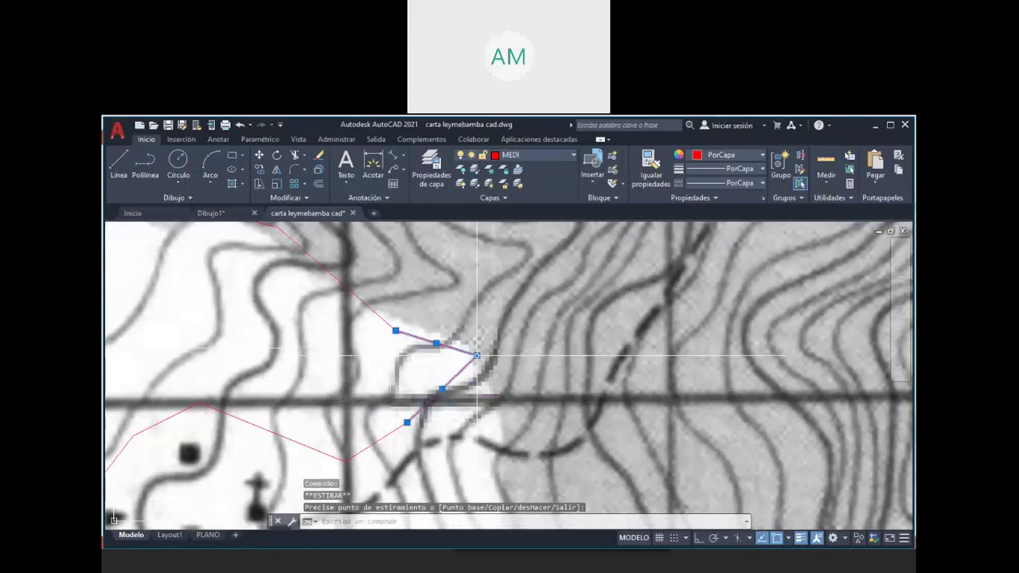
key(Escape)
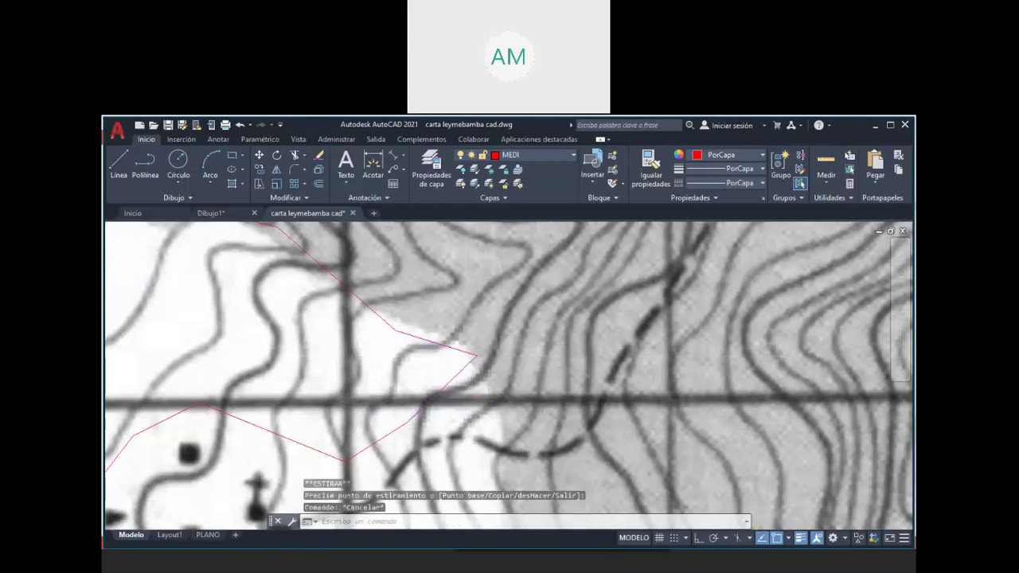
scroll(470, 355, down, 2)
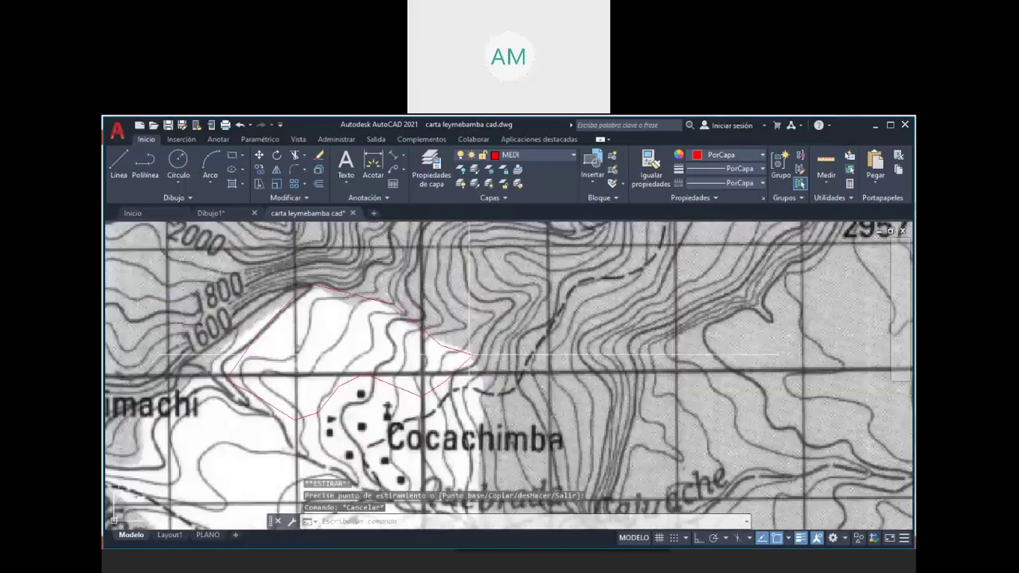
middle_drag(470, 354, 501, 409)
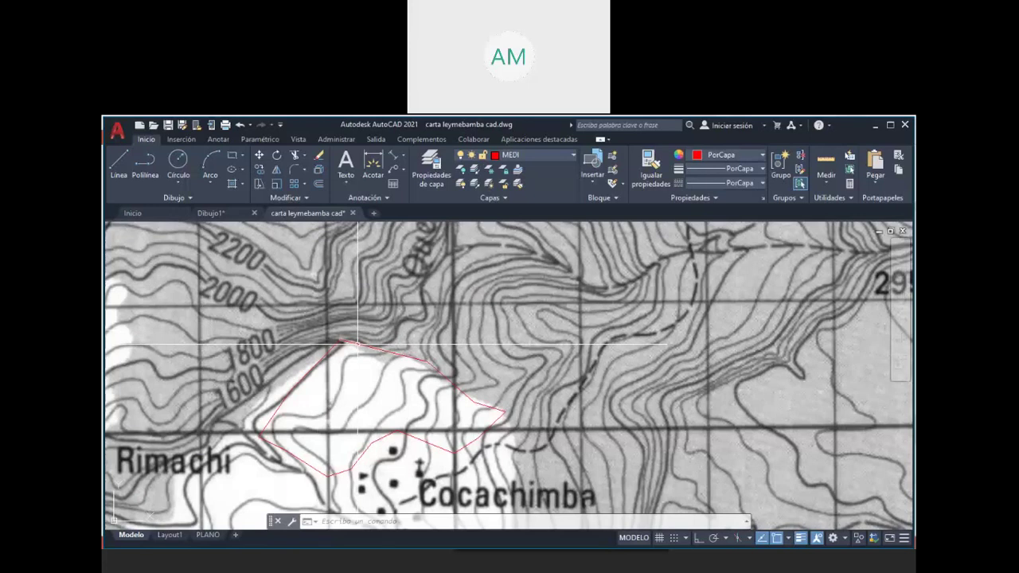
Step: Join all 13 boundary segments into one polyline and copy it with Ctrl+C
click(359, 345)
click(167, 293)
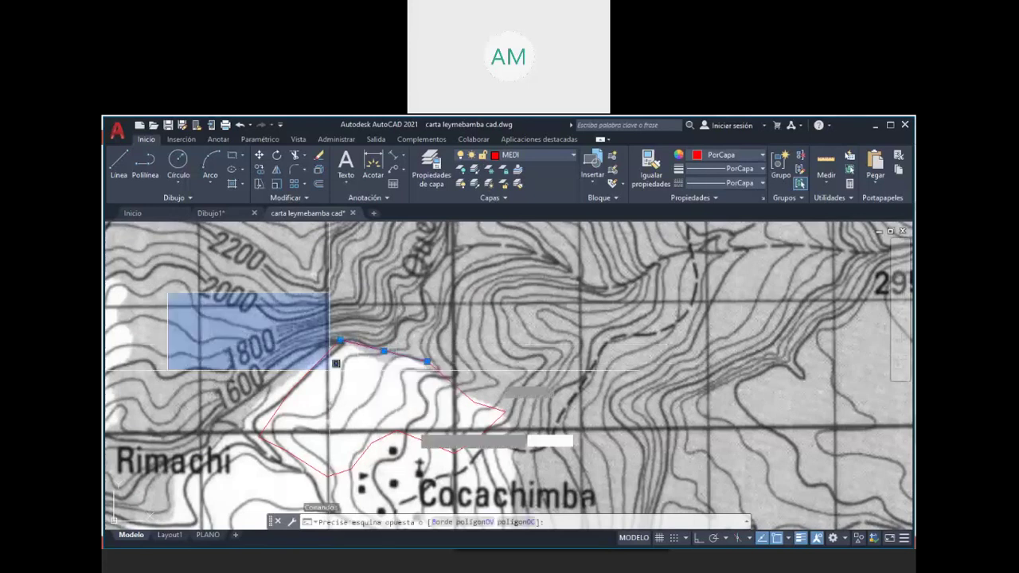
click(601, 454)
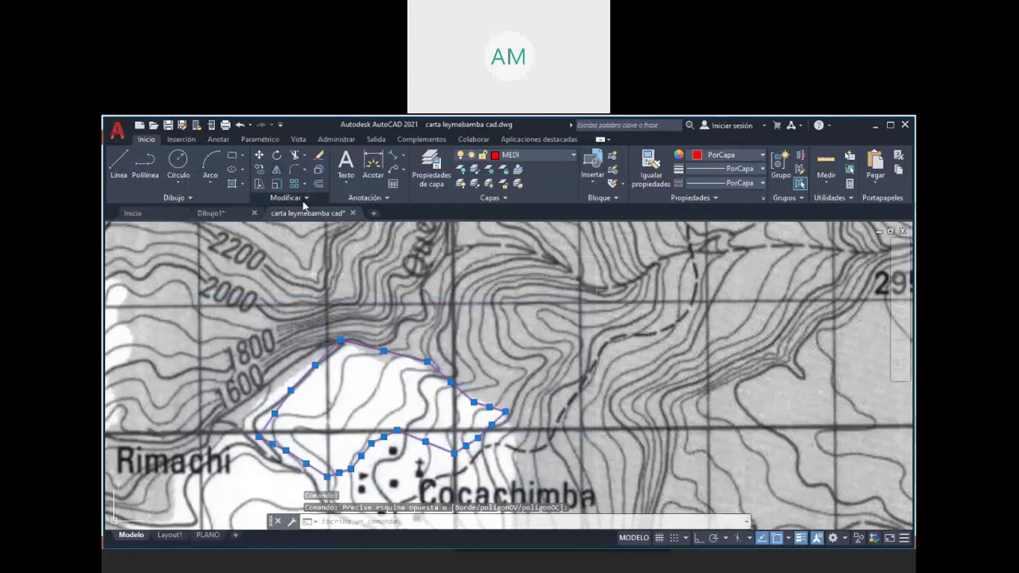
click(310, 197)
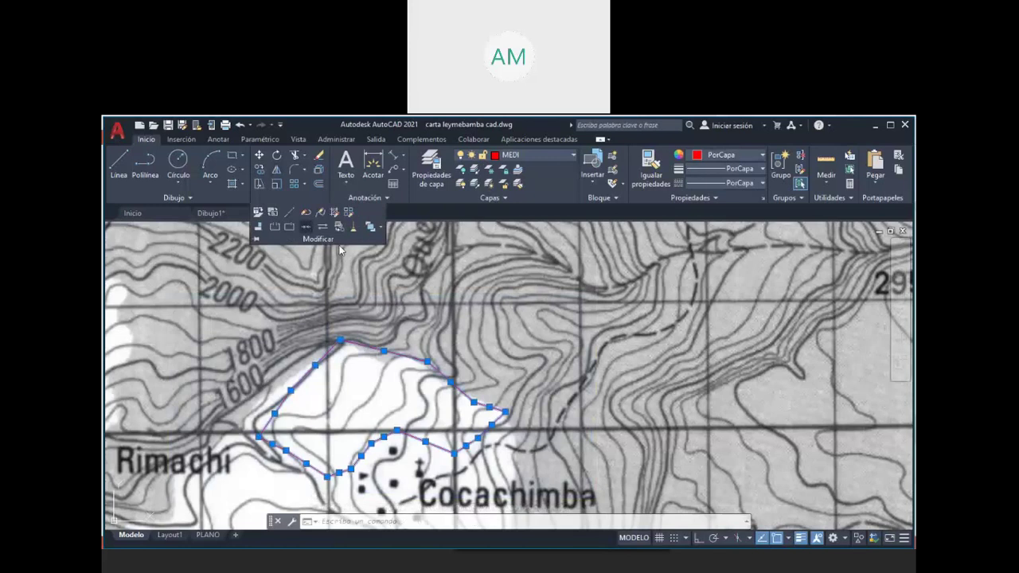
key(Escape)
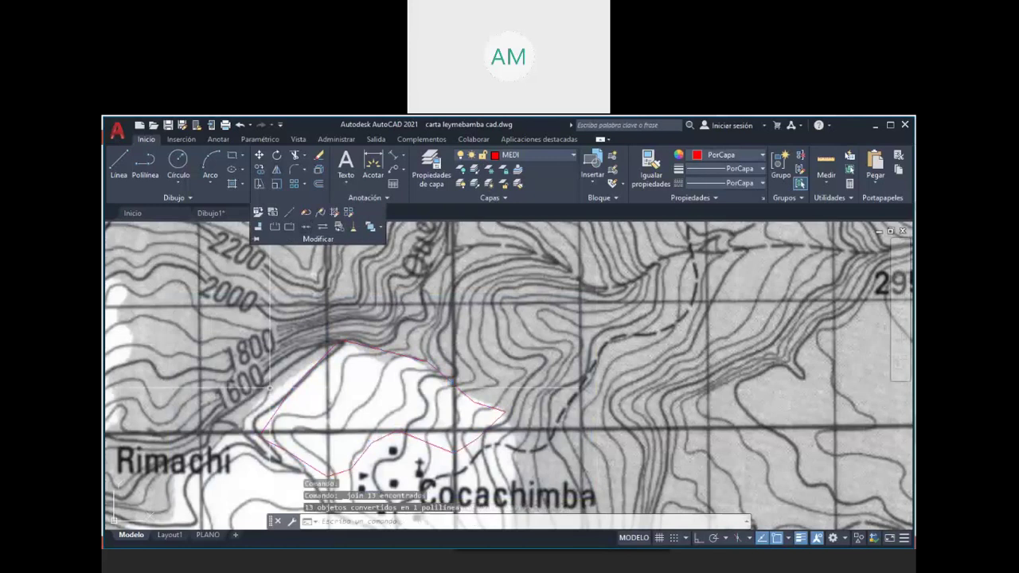
key(Escape)
click(315, 365)
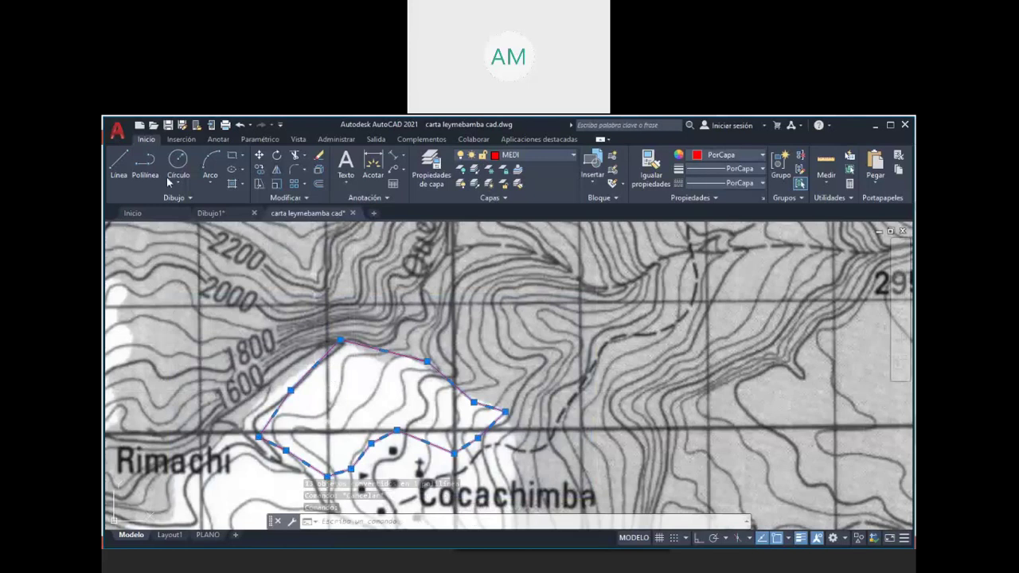
key(ctrl+c)
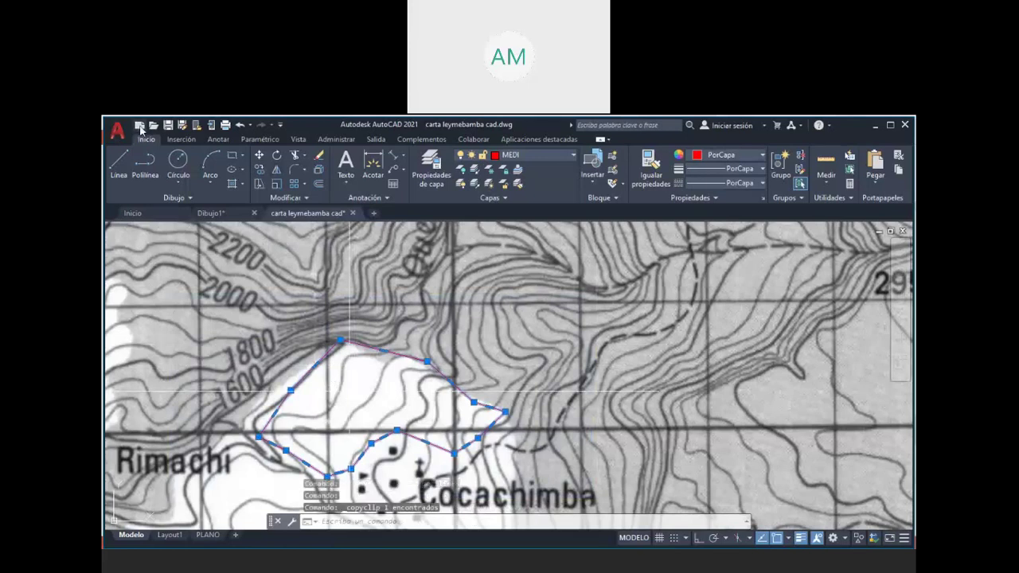
Step: Create a new drawing from the _Autodesk Civil 3D (Metric) NCS template
click(139, 126)
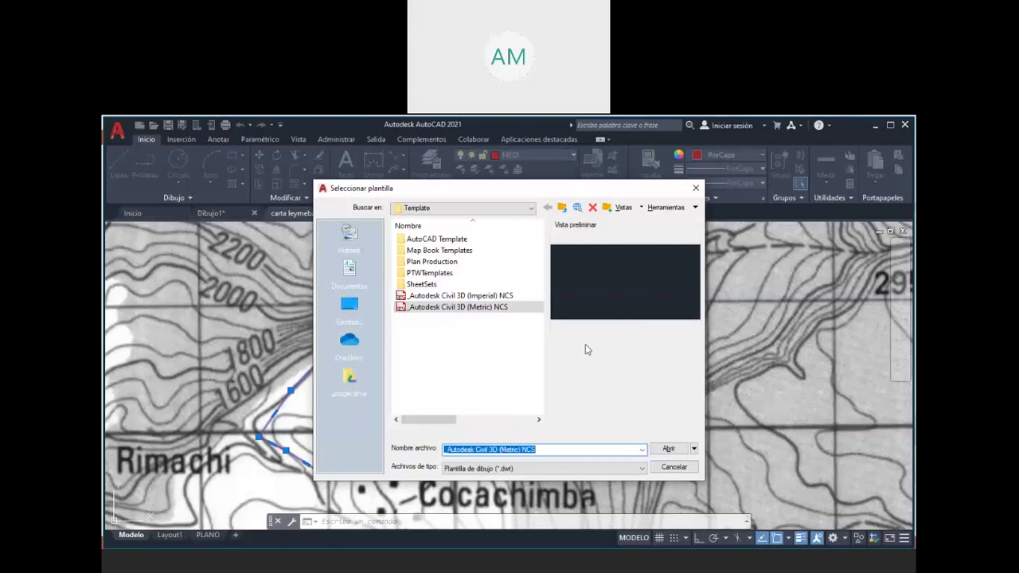
click(670, 450)
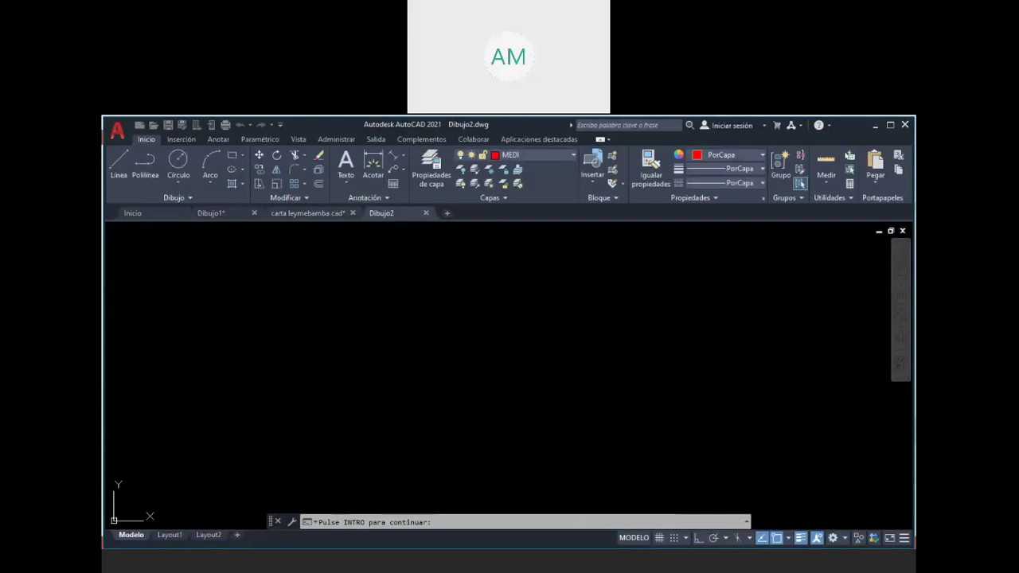
key(Return)
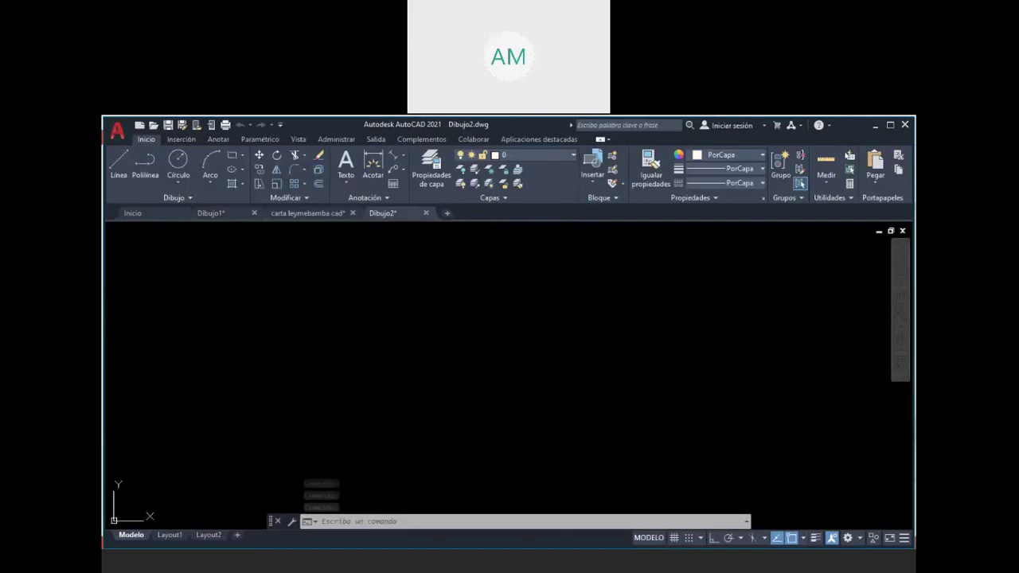
key(ctrl+v)
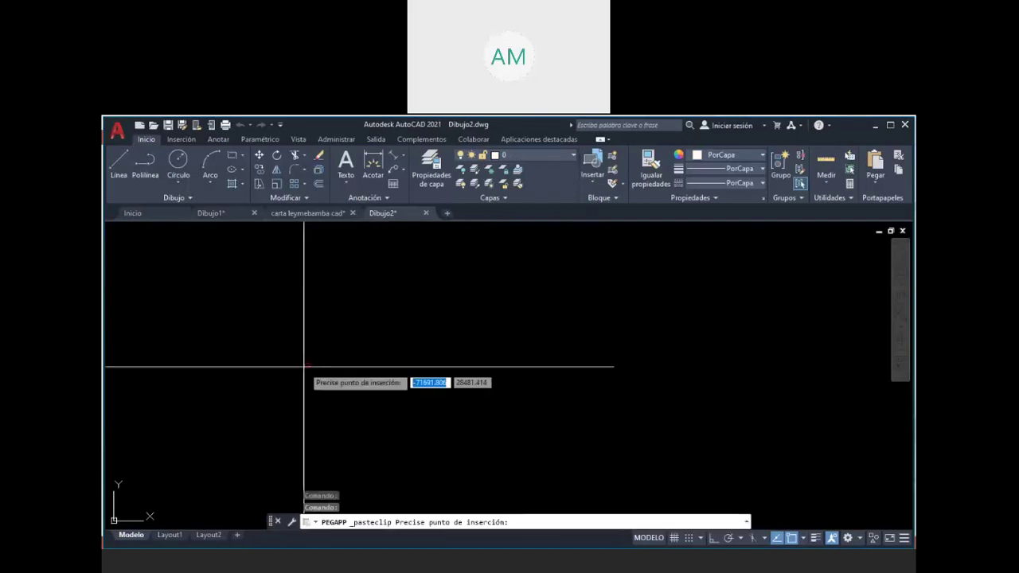
key(Return)
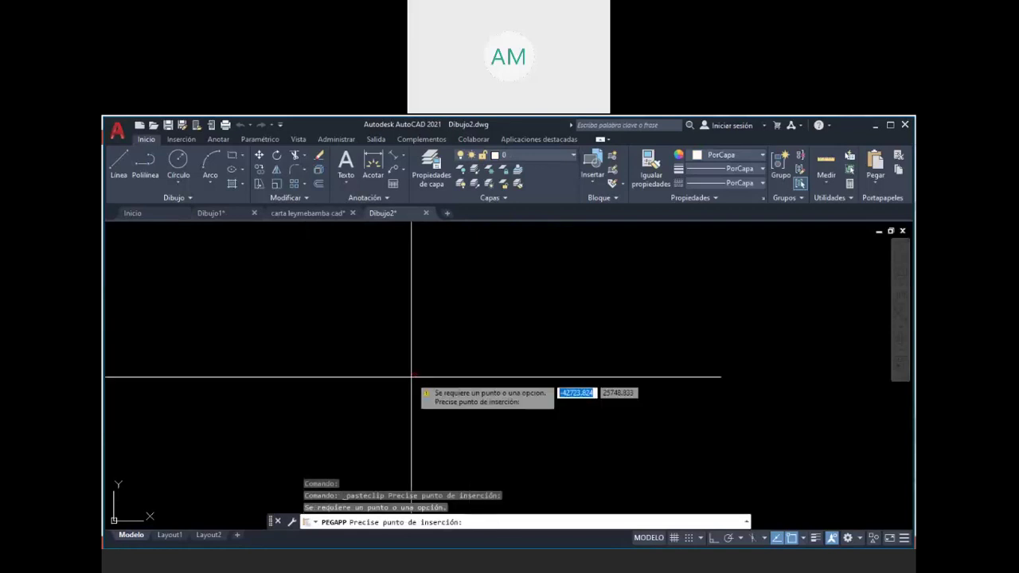
key(Return)
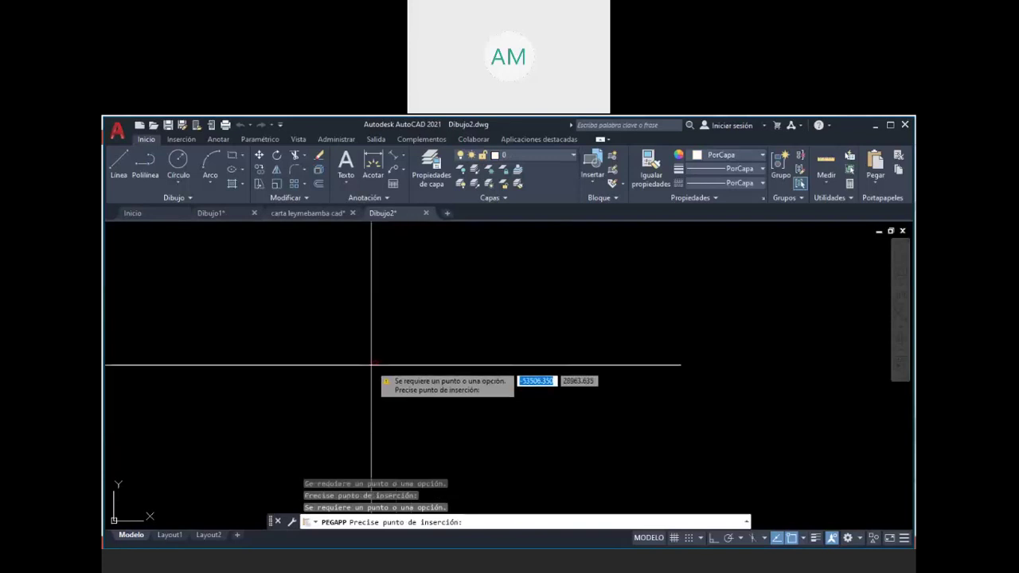
click(372, 365)
middle_drag(373, 375, 371, 404)
scroll(371, 404, up, 2)
scroll(370, 399, up, 4)
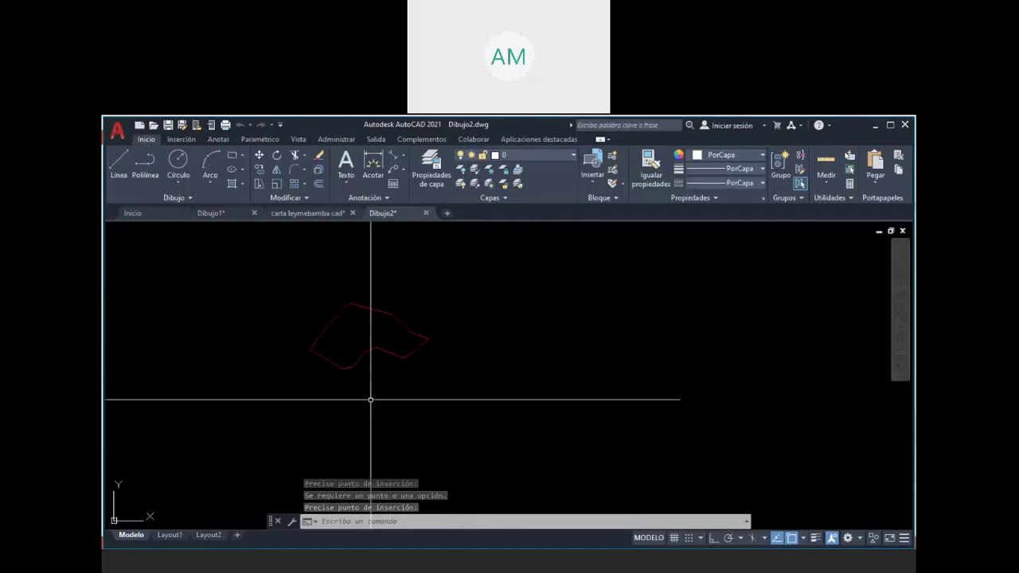
click(503, 404)
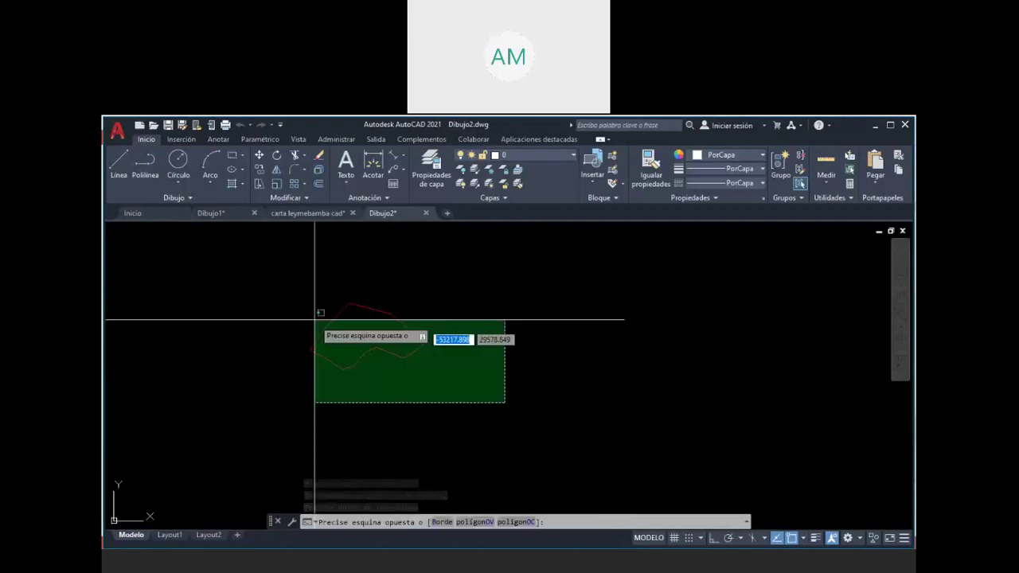
click(306, 308)
key(Delete)
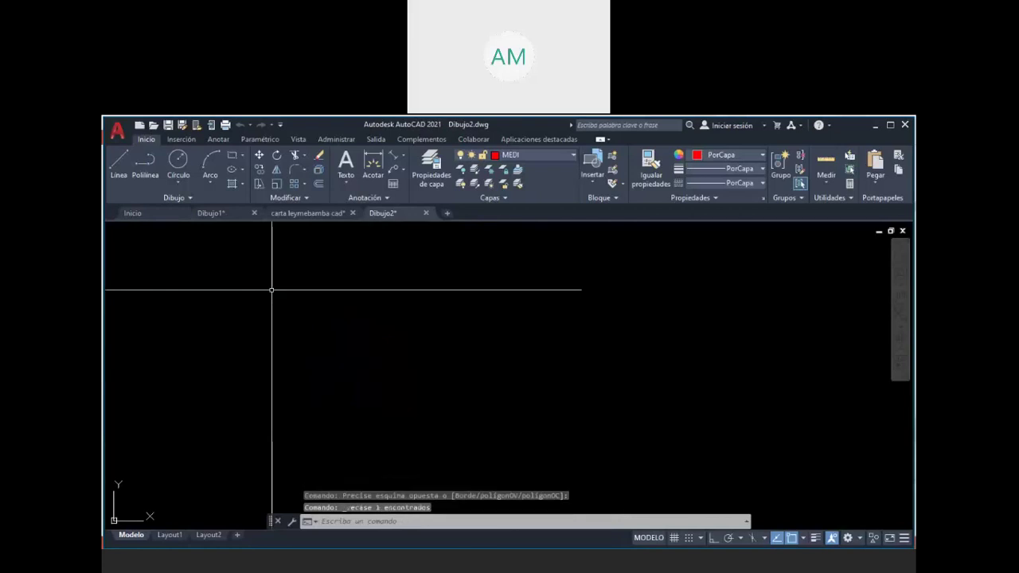
Step: Paste the boundary into Dibujo2.dwg using Pegar en coordenadas originales
right_click(271, 296)
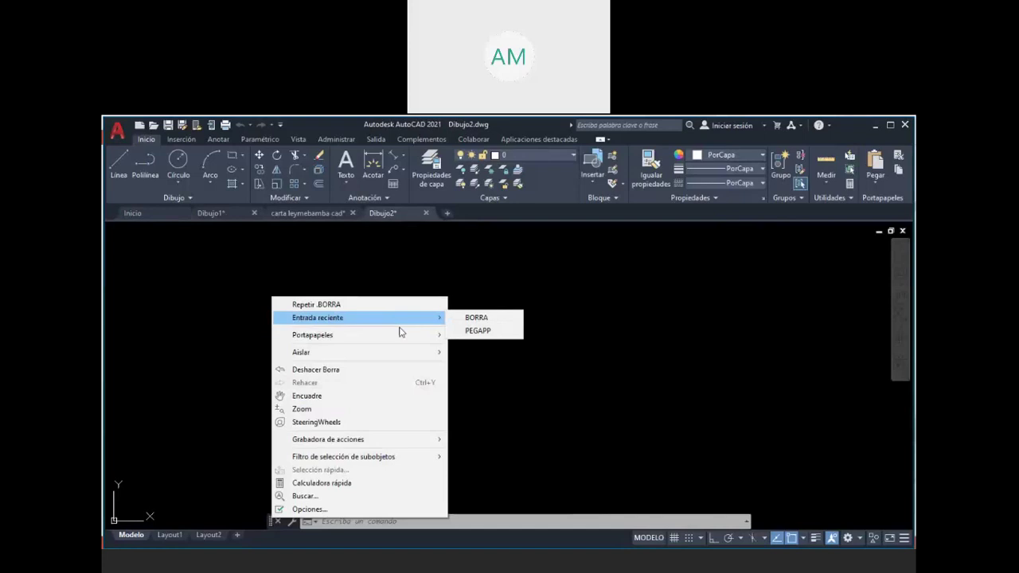
mouse_move(312, 334)
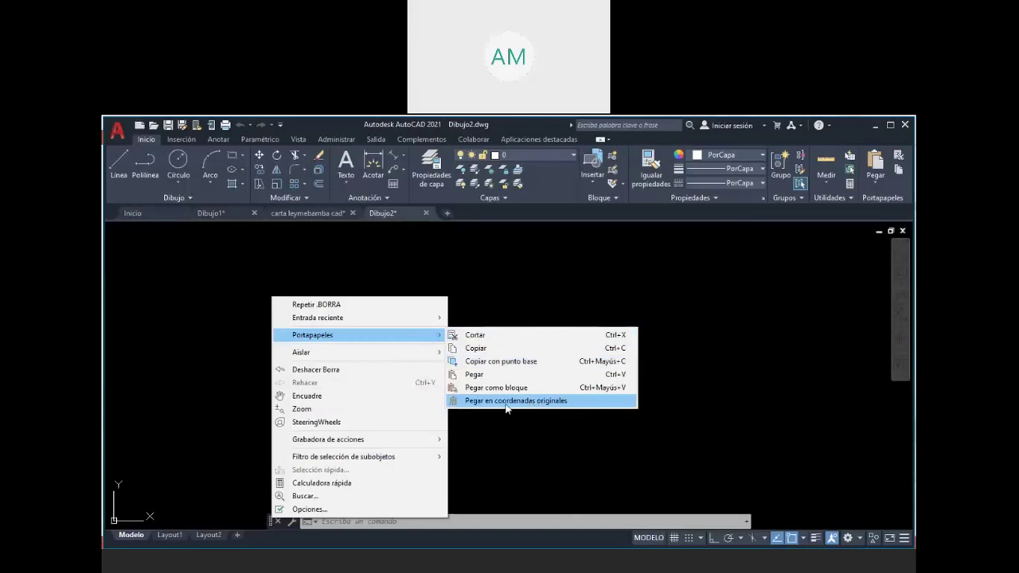
click(506, 406)
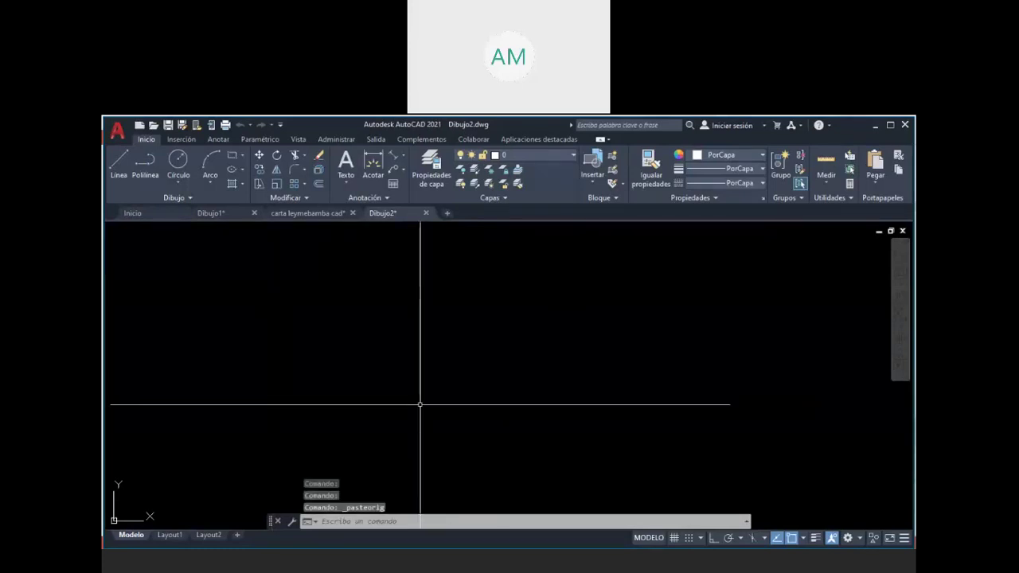
click(478, 522)
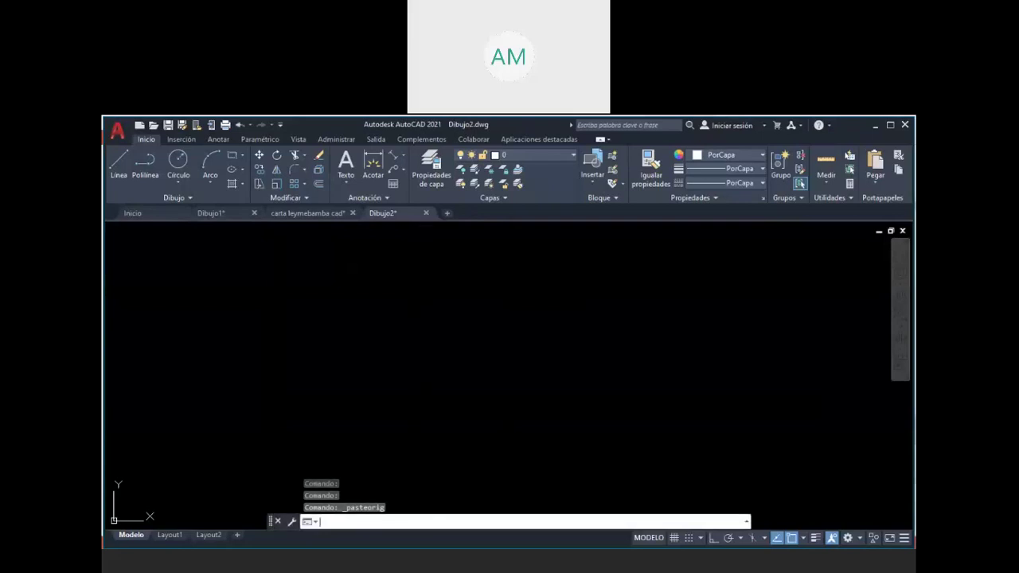
Step: Zoom to extents, then zoom and pan until the pasted red boundary is framed in view
middle_click(297, 352)
middle_click(298, 353)
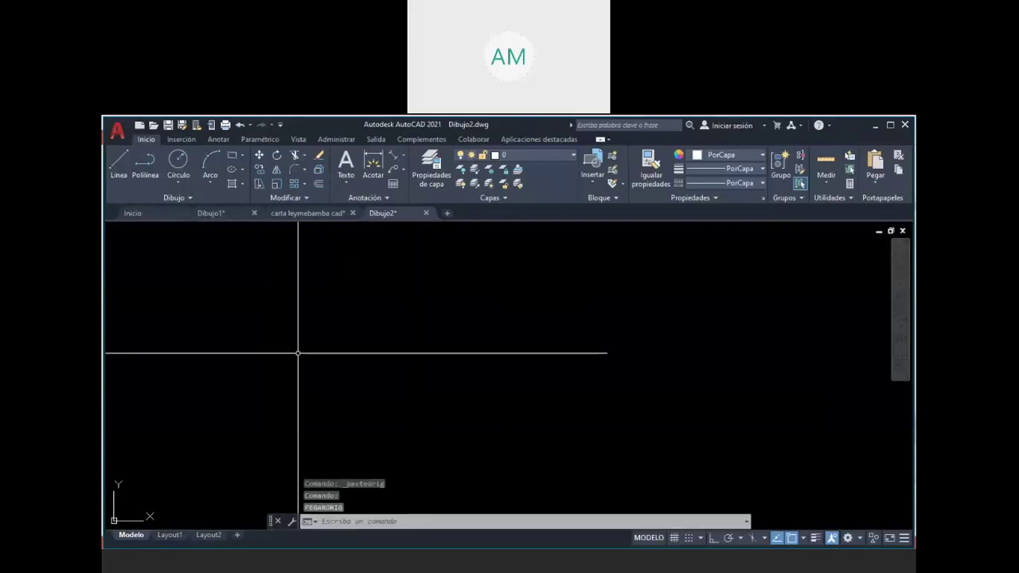
scroll(287, 318, down, 3)
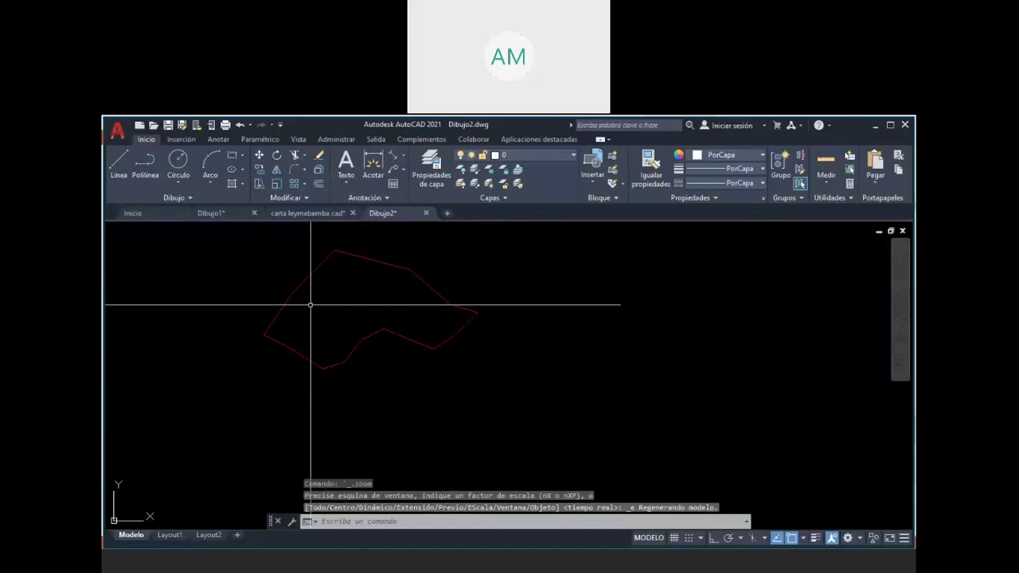
middle_drag(310, 303, 309, 348)
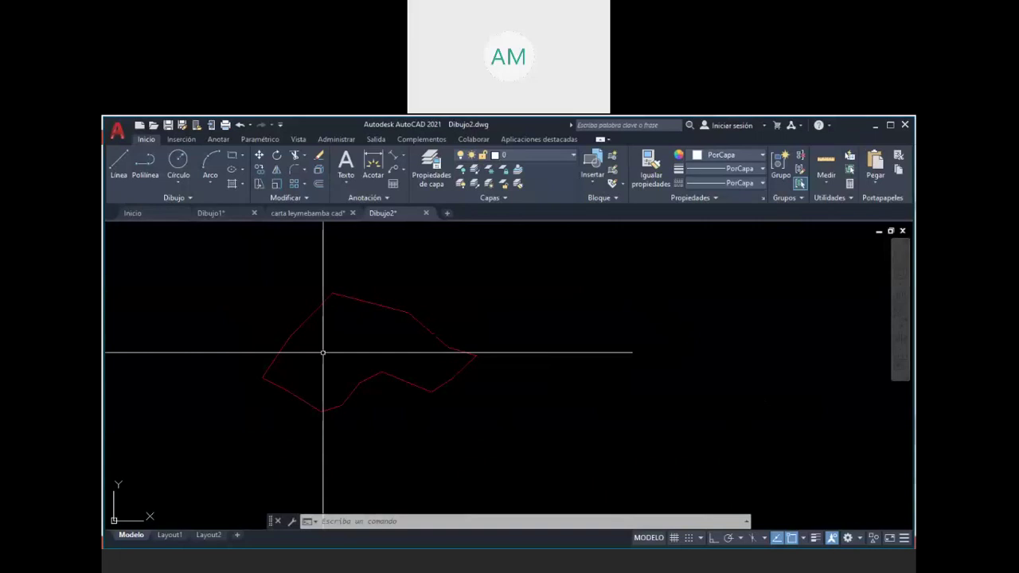
scroll(353, 313, up, 2)
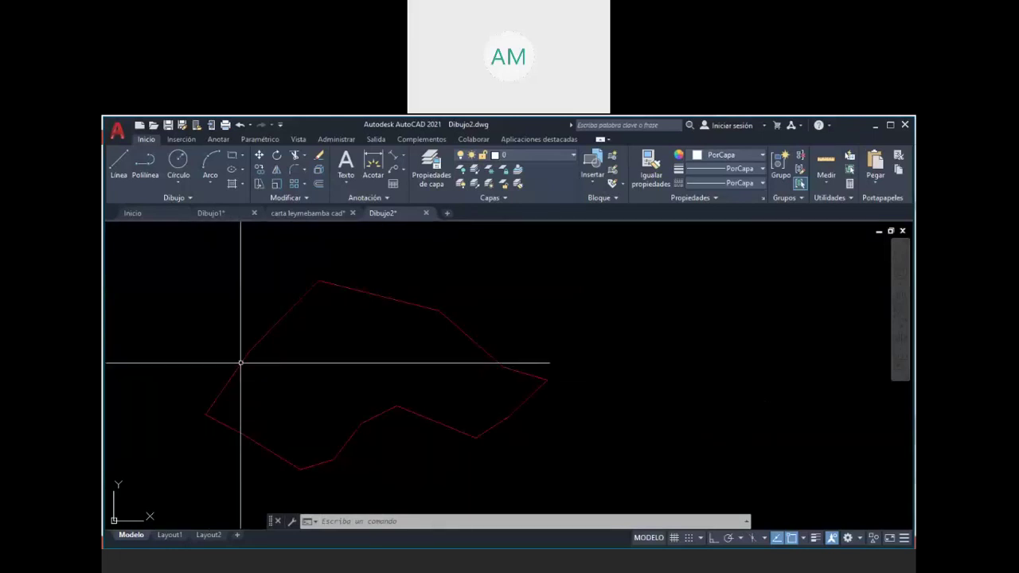
middle_drag(241, 363, 267, 345)
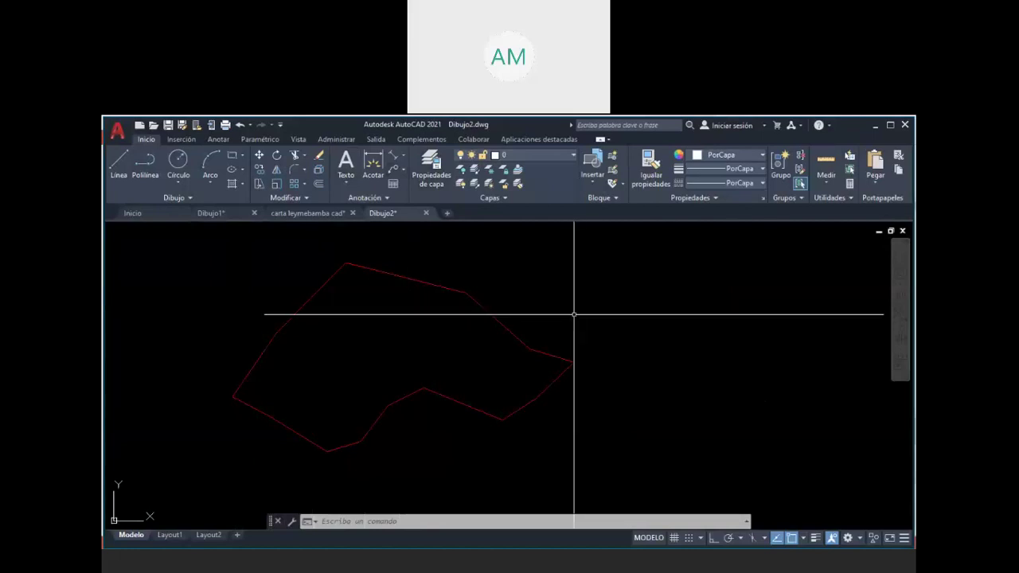
middle_drag(553, 358, 463, 361)
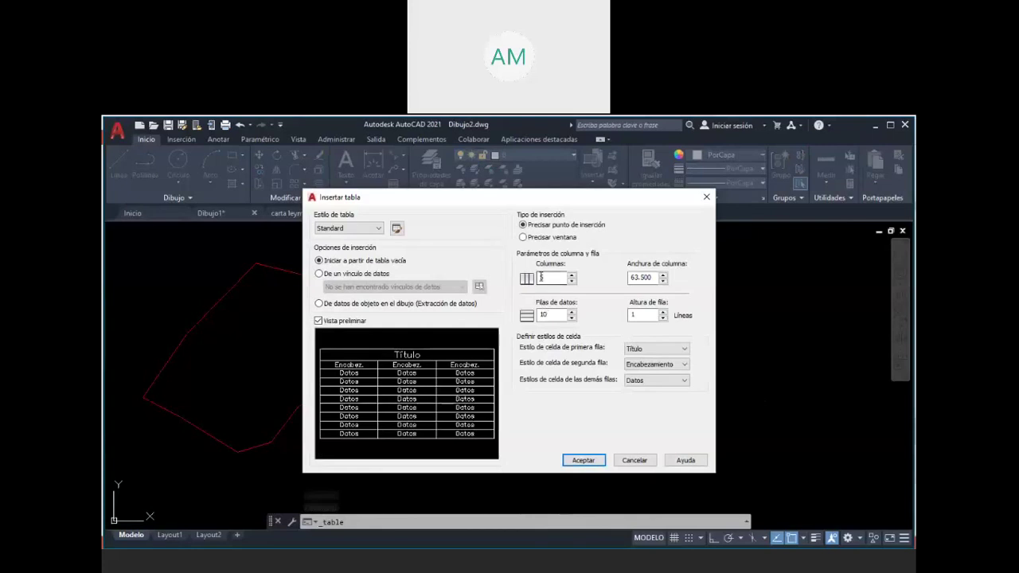
Step: Insert an empty table with 5 columns and 20 data rows to the right of the red boundary
double_click(541, 278)
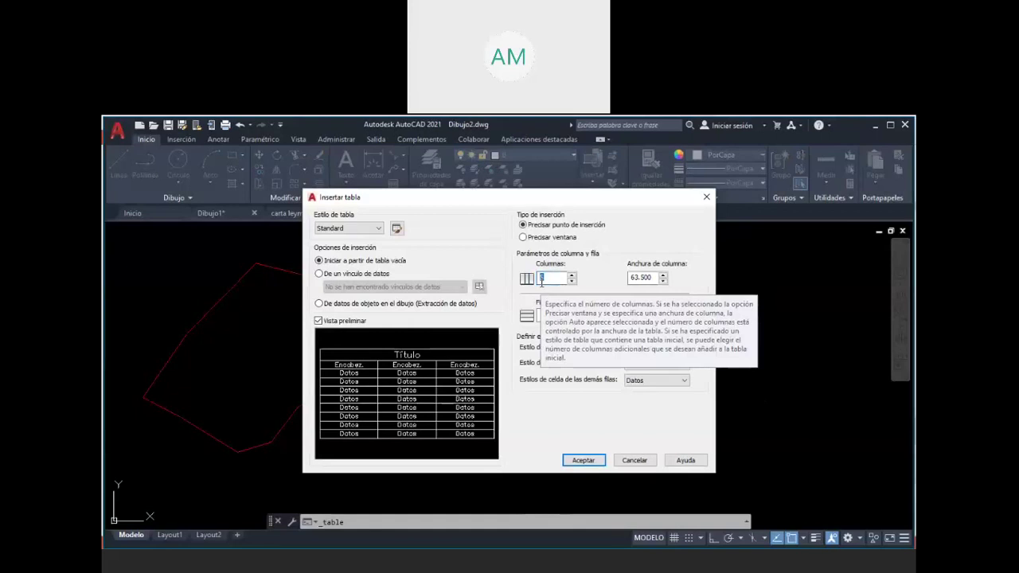
text(5)
double_click(545, 314)
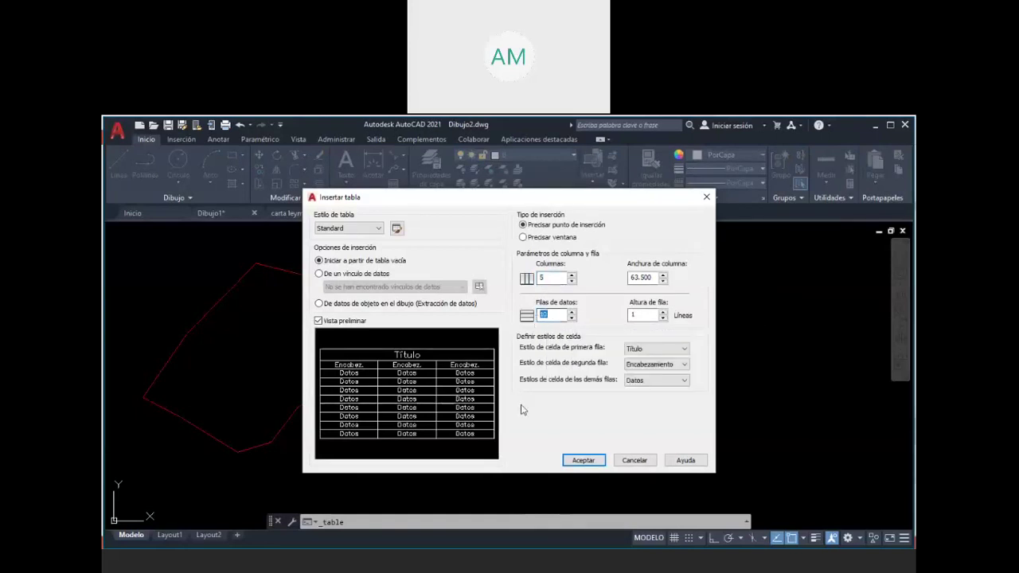
text(20)
key(Return)
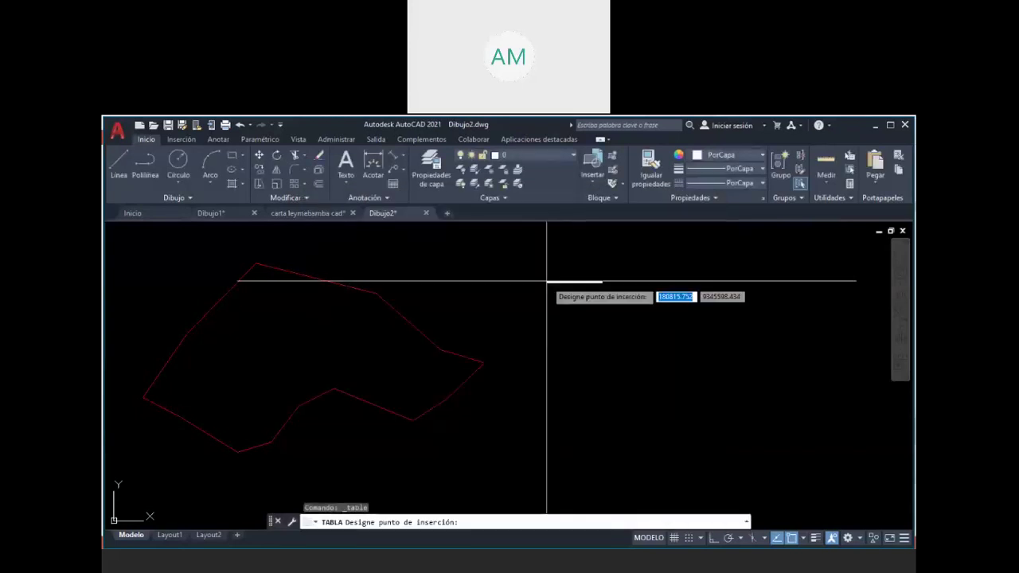
click(547, 281)
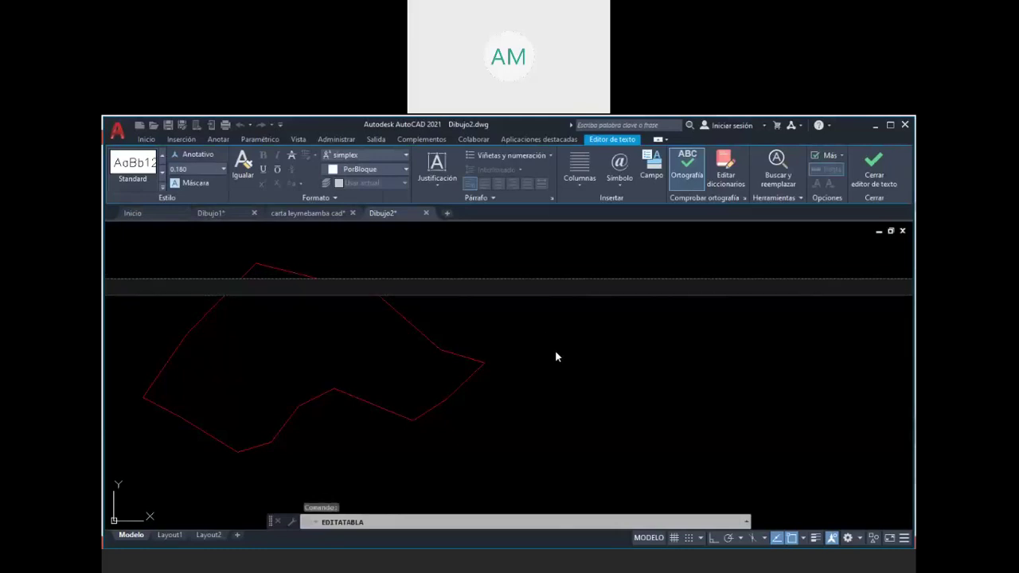
click(548, 358)
scroll(593, 287, up, 3)
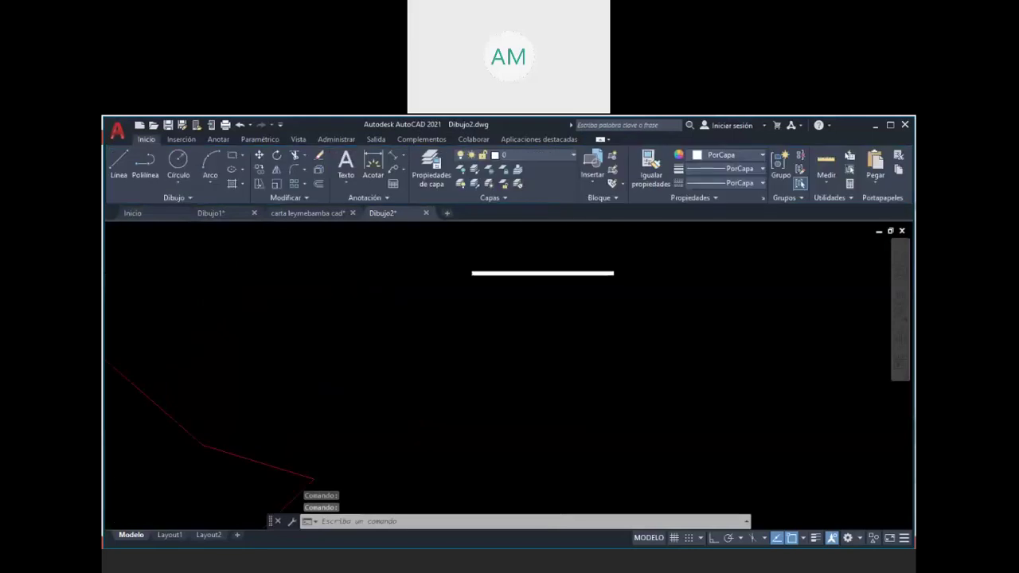
Step: Window-select the just-inserted table and delete it, leaving only the red boundary
scroll(593, 286, up, 2)
scroll(496, 265, up, 3)
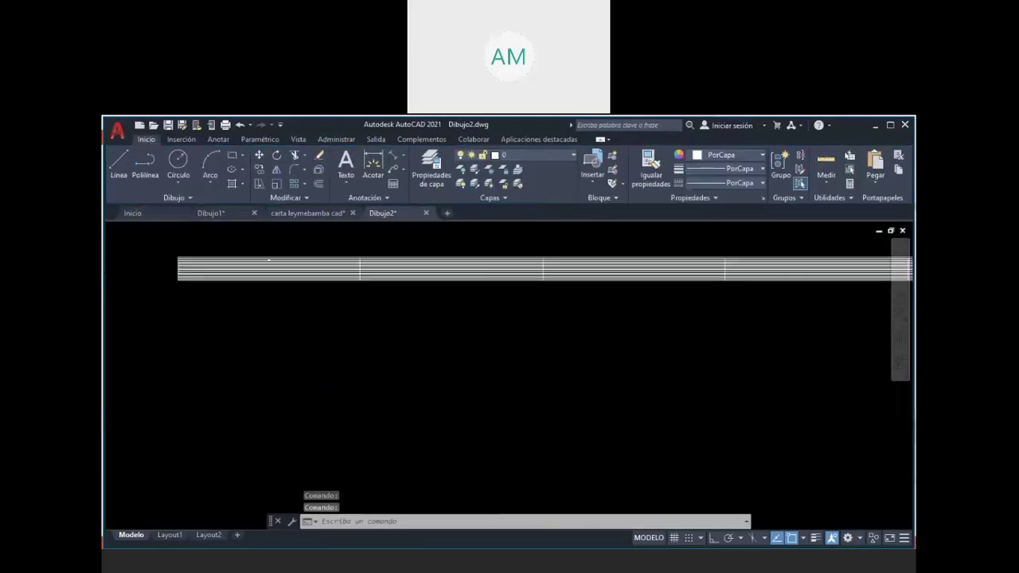
scroll(412, 292, up, 2)
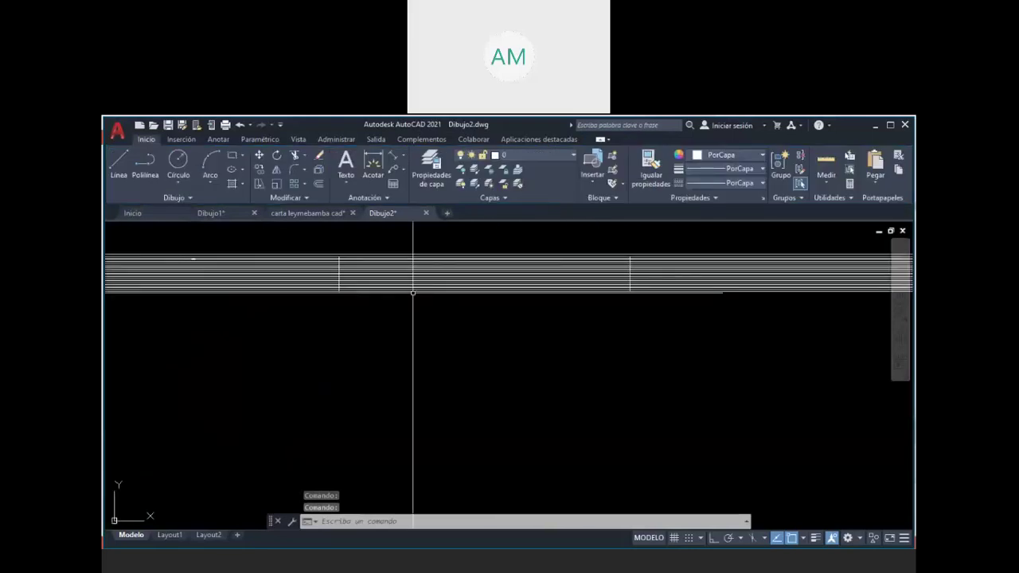
click(335, 291)
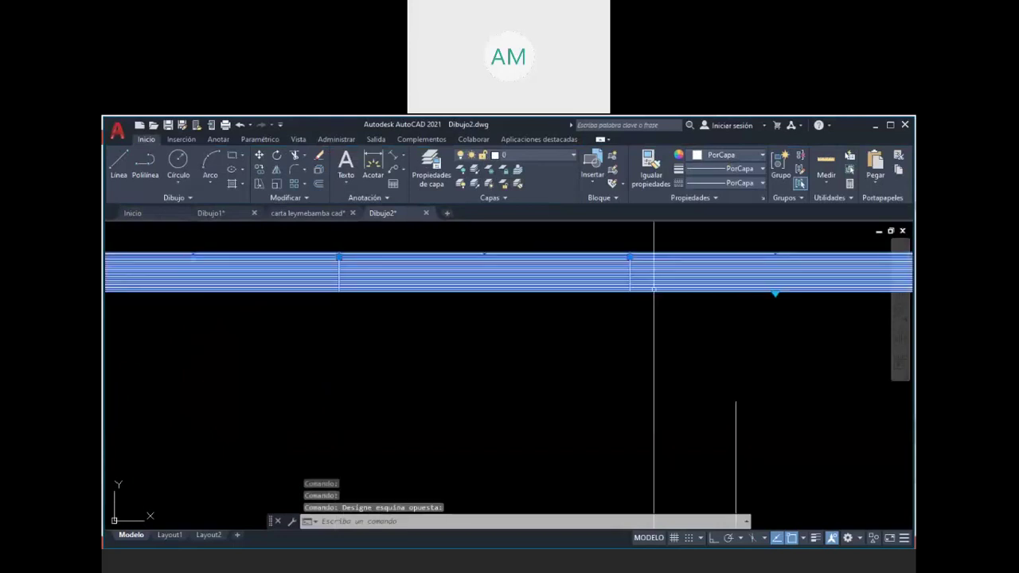
key(Escape)
scroll(451, 332, down, 3)
key(Escape)
scroll(398, 328, down, 2)
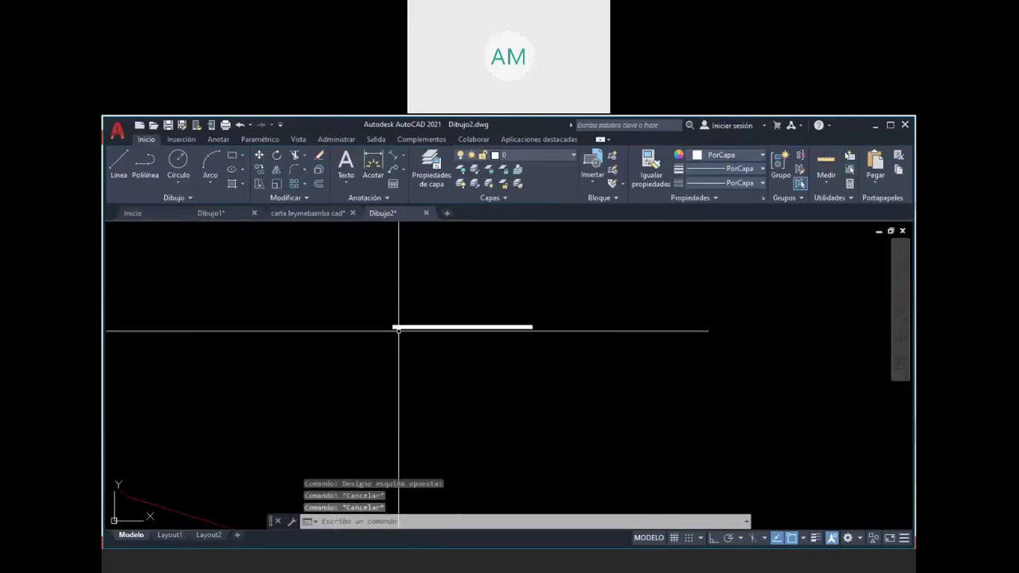
scroll(398, 328, down, 2)
click(365, 313)
click(496, 360)
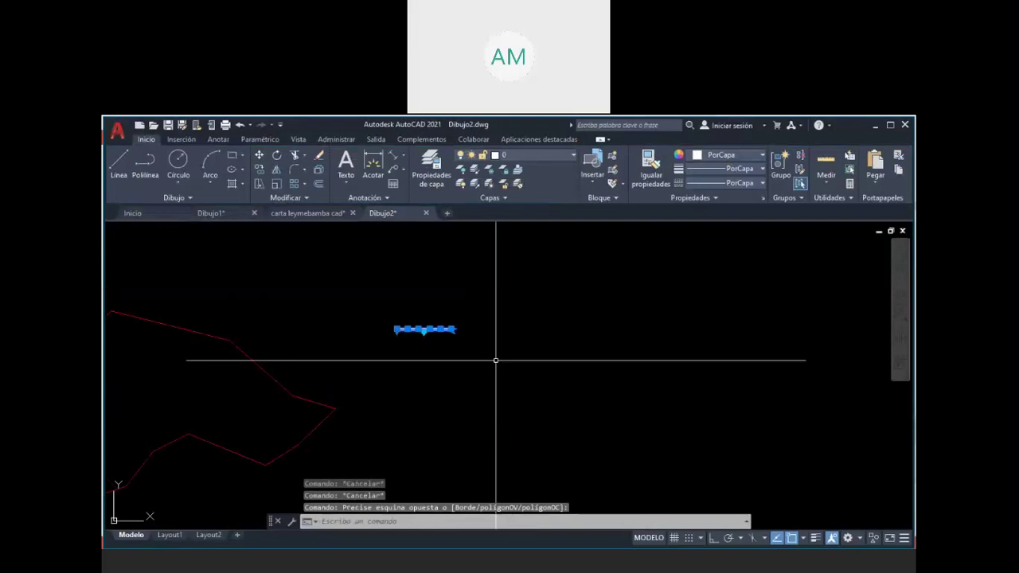
key(Delete)
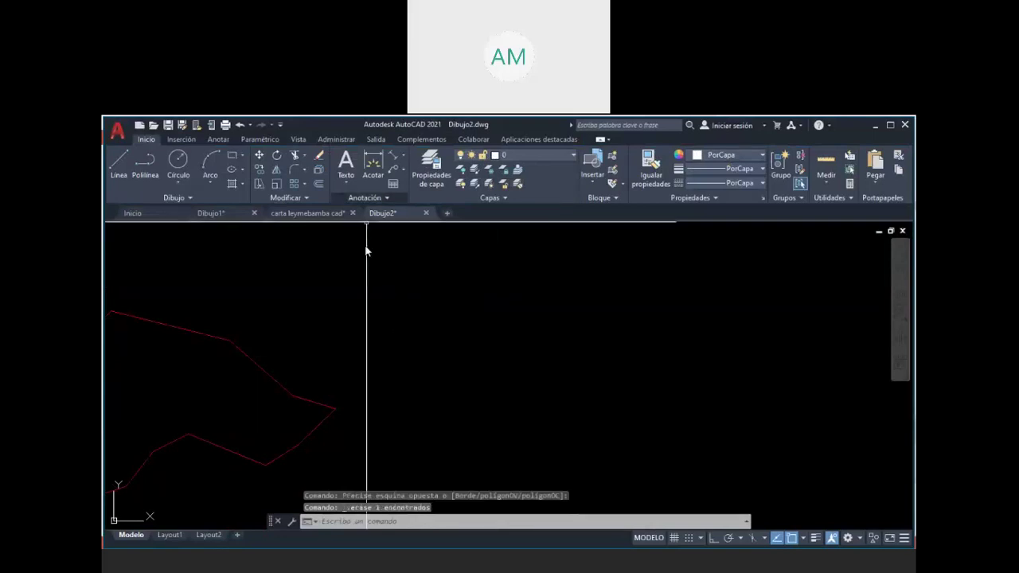
Step: Reopen Insertar tabla and set 20 data rows, column width 100 and row height 50
click(393, 184)
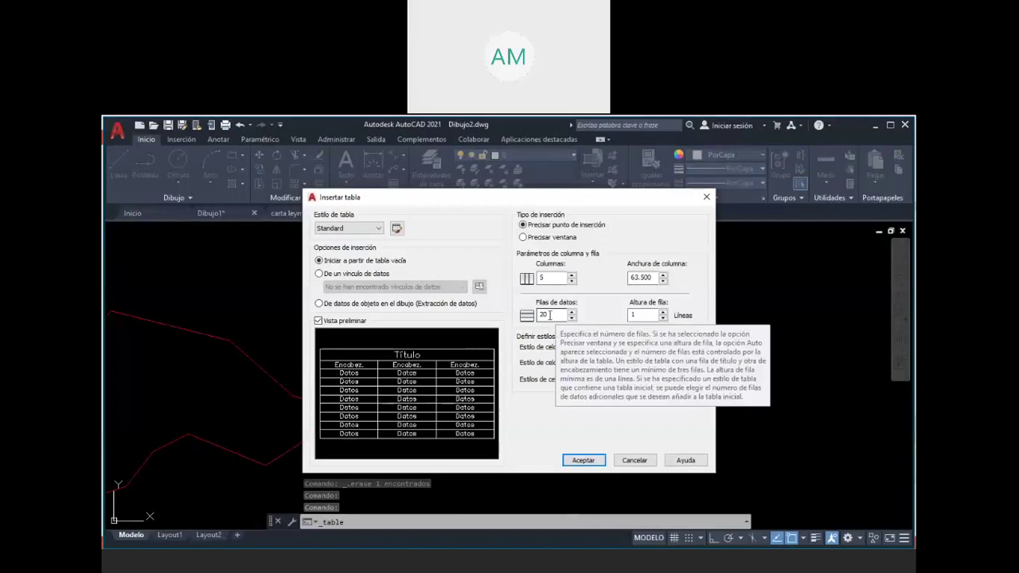
double_click(543, 315)
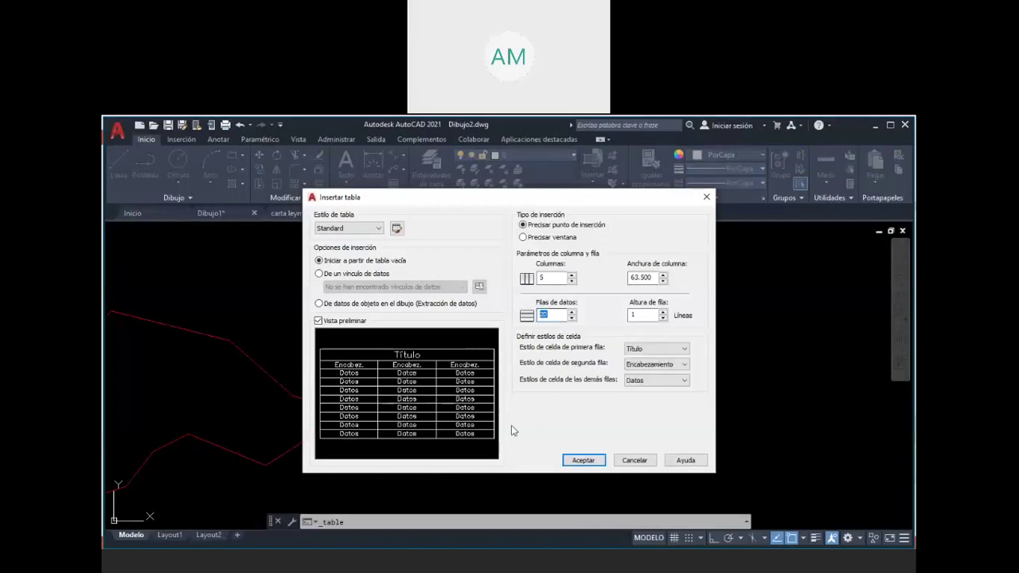
text(20)
click(663, 280)
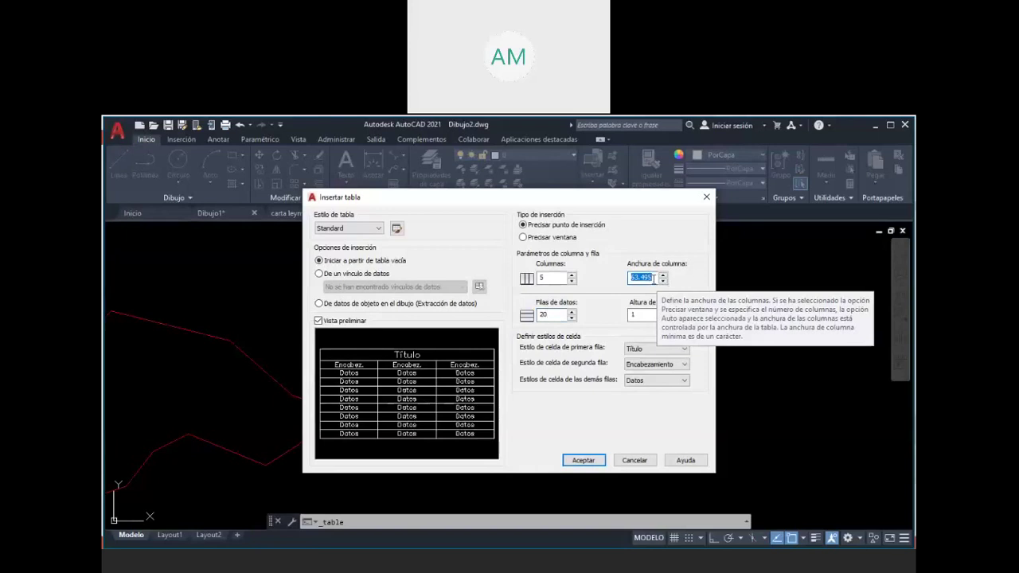
drag(654, 277, 615, 300)
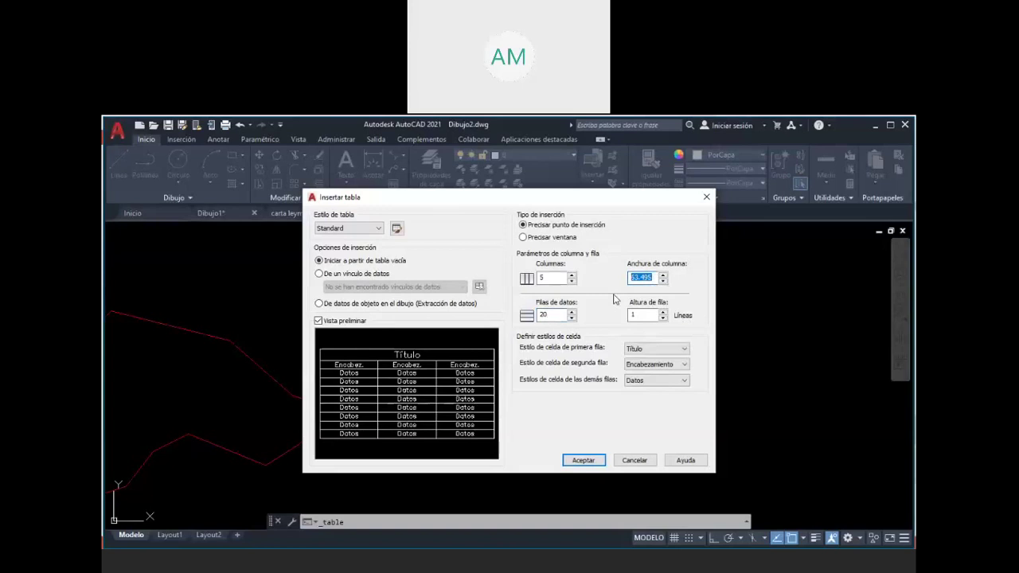
text(100)
key(Tab)
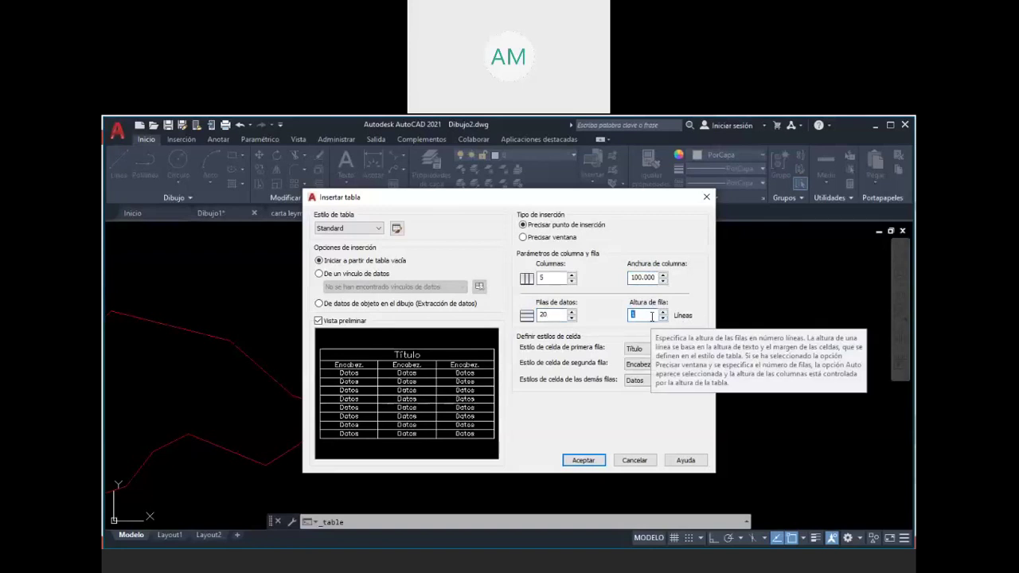
text(50)
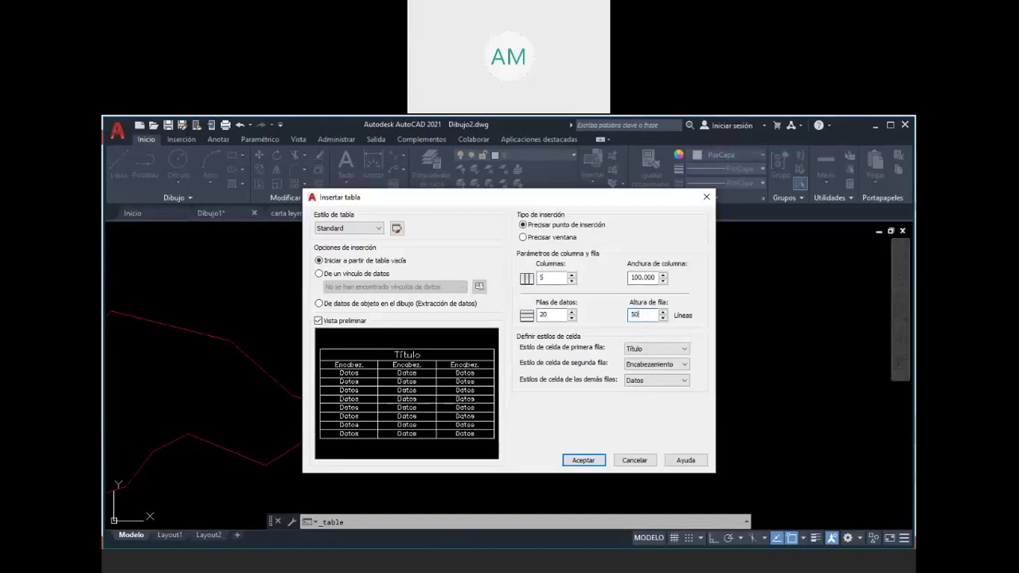
click(593, 461)
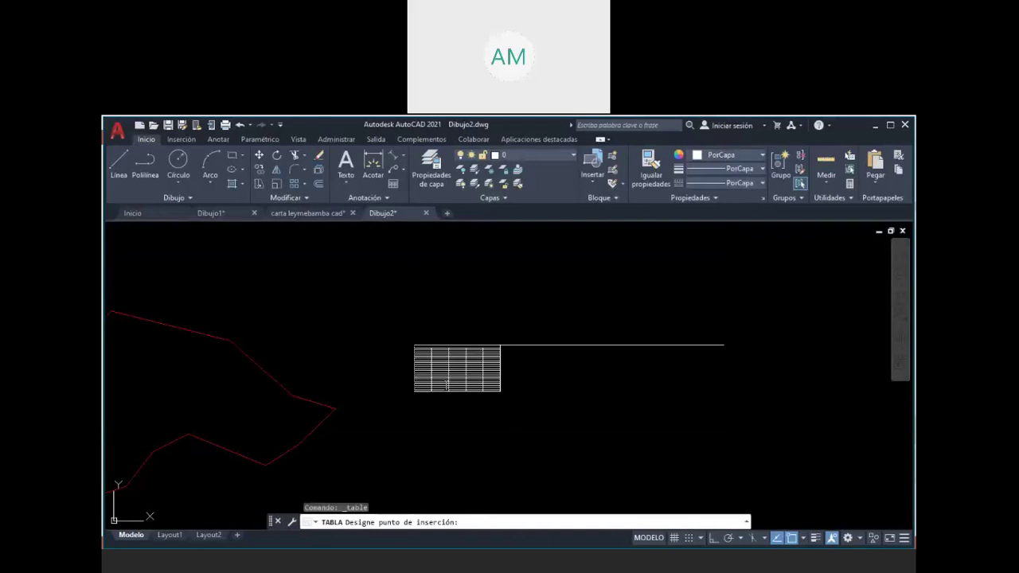
Step: Place the table beside the red boundary, leaving its cells empty
click(447, 385)
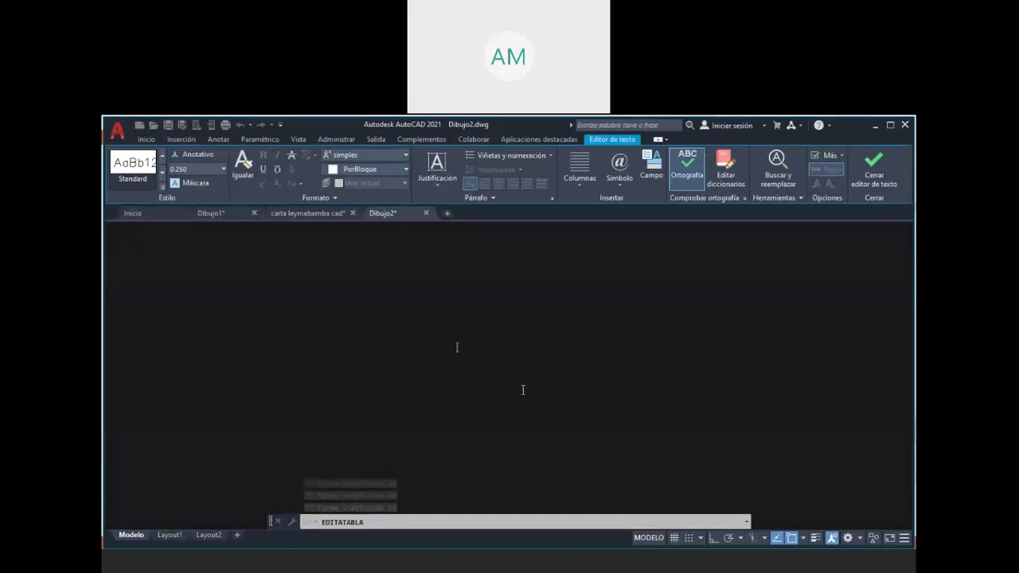
key(Left)
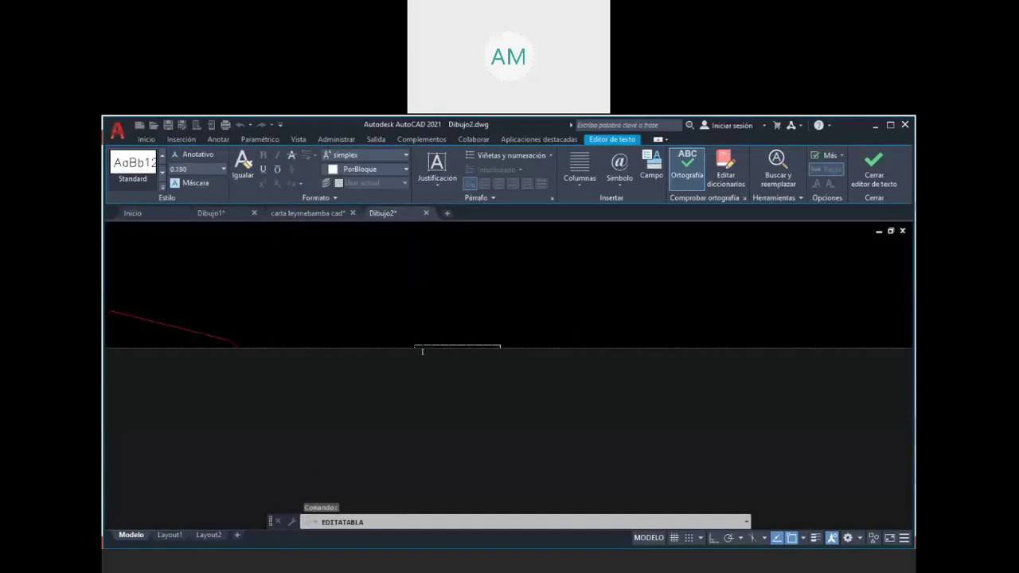
key(Escape)
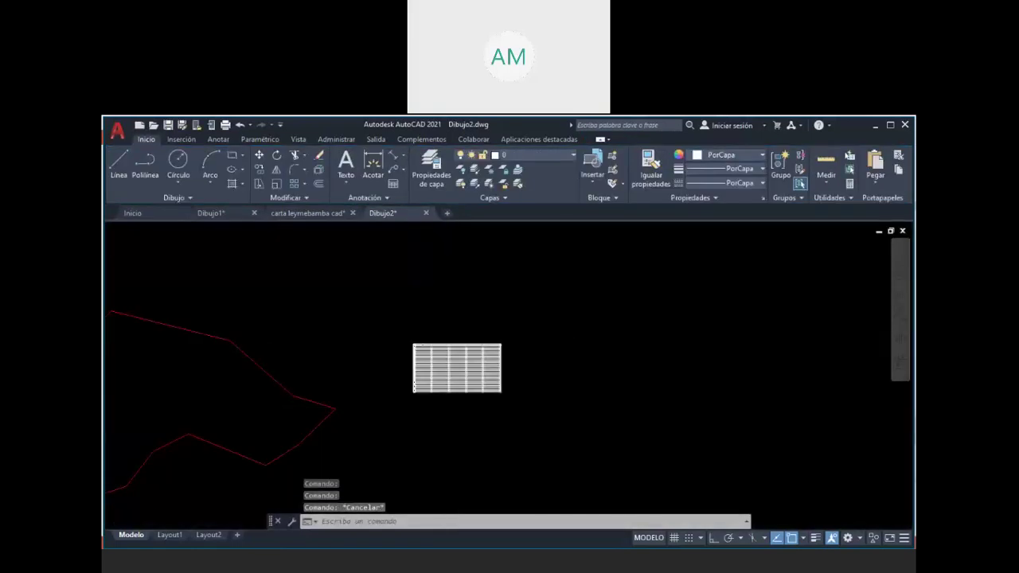
Step: Frame the boundary and table together in view and start the AREA command
scroll(439, 389, up, 4)
scroll(390, 273, up, 2)
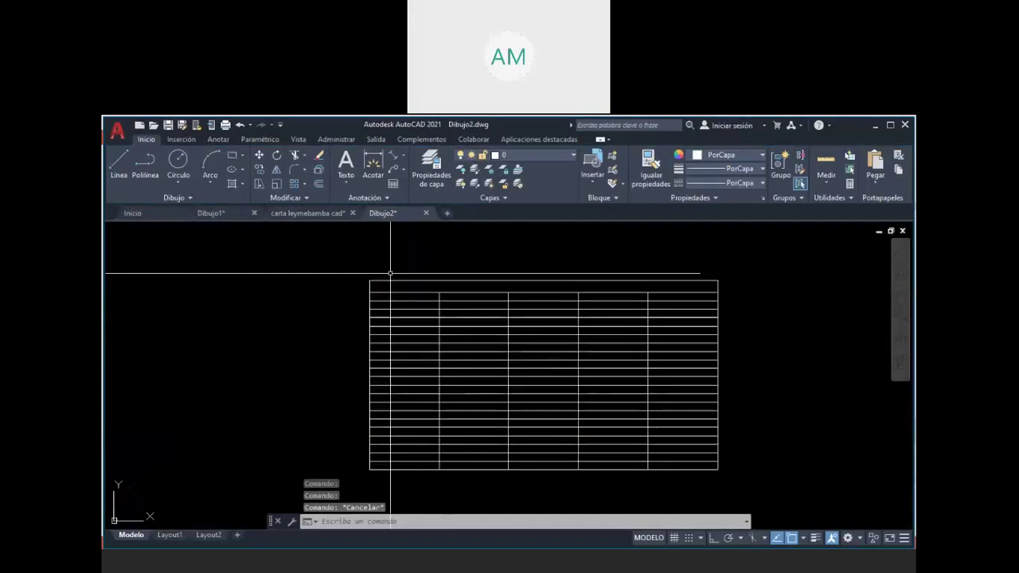
scroll(437, 298, down, 4)
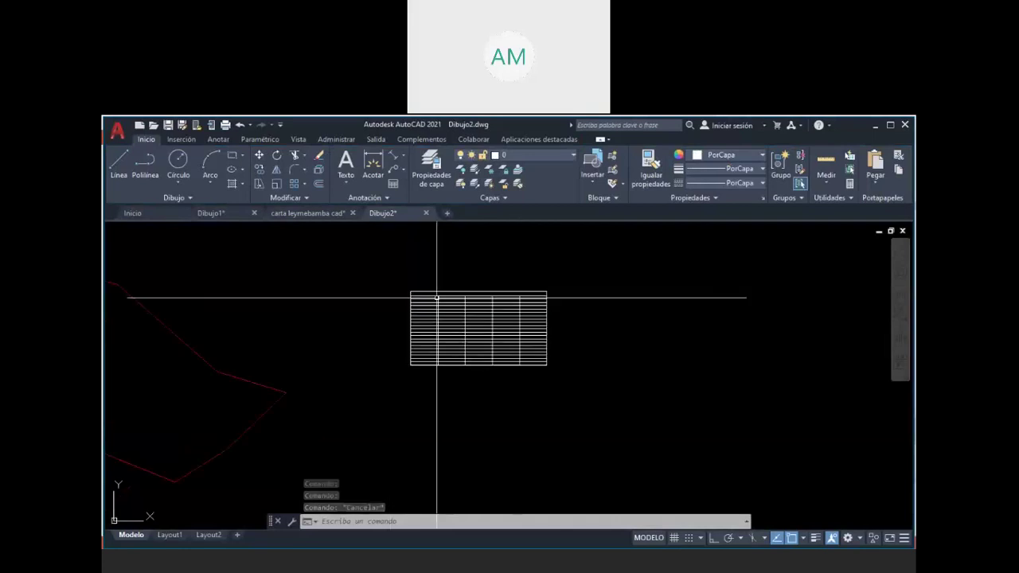
scroll(436, 298, down, 2)
middle_drag(307, 341, 444, 341)
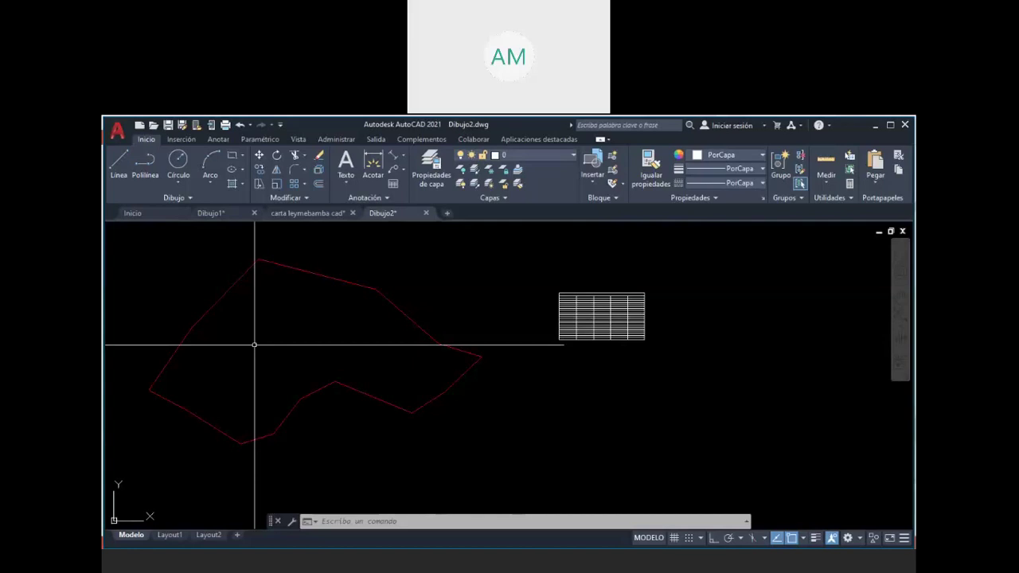
middle_drag(230, 374, 283, 398)
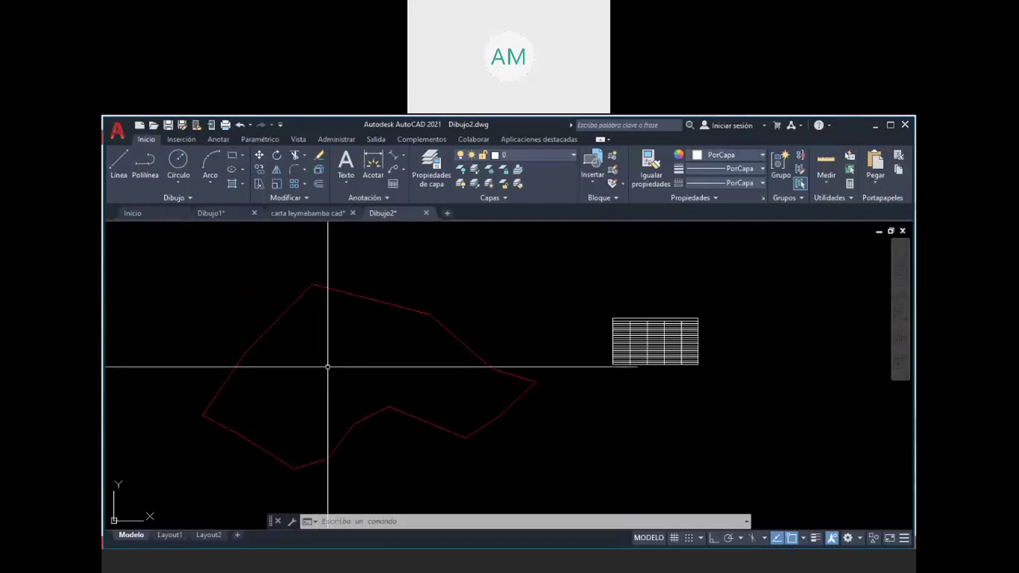
text(AREA)
key(Return)
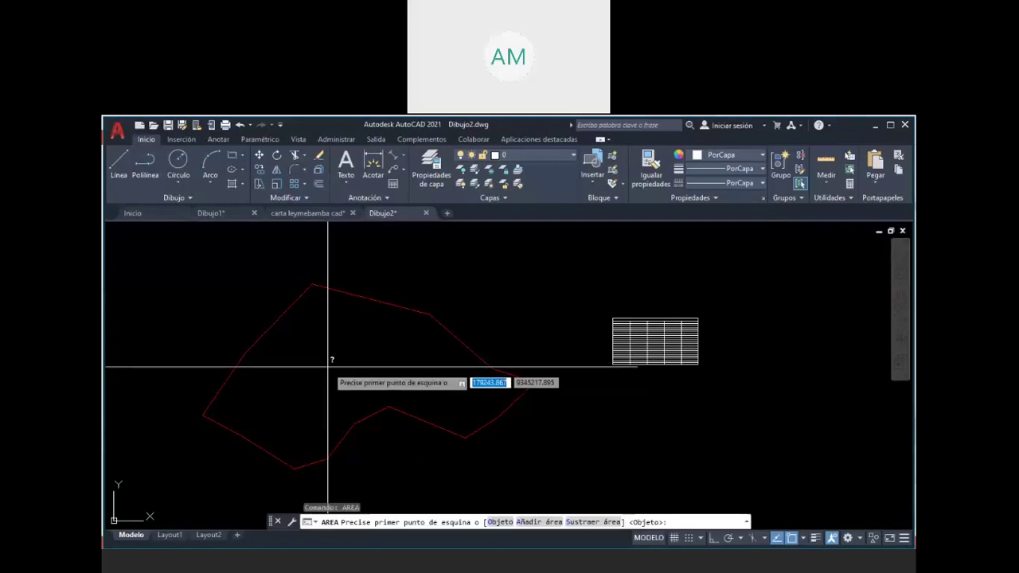
Step: Pick the red boundary's twelve vertices back to the top to get area 1140398.381, perimeter 4798.739
click(313, 284)
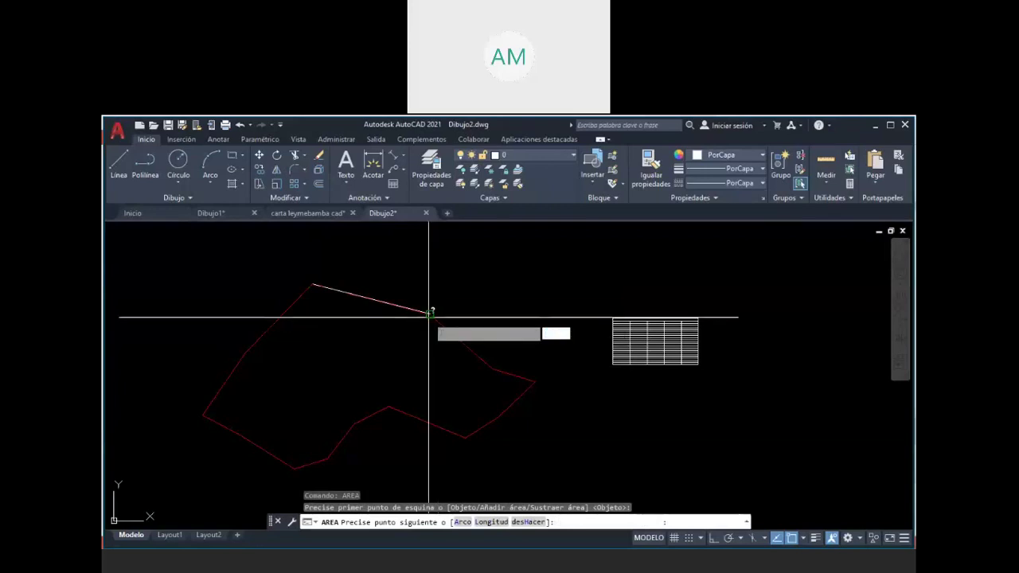
click(429, 312)
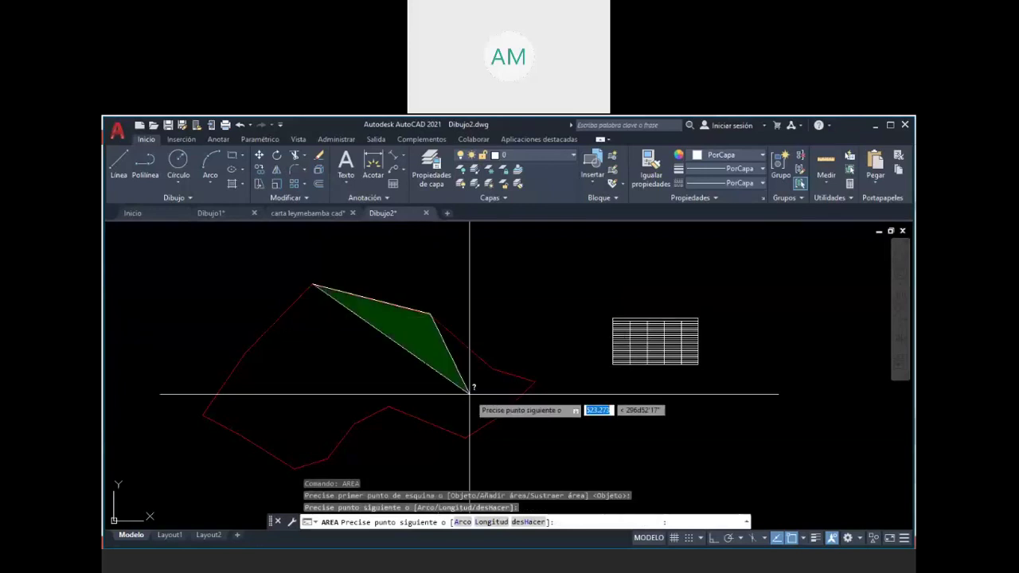
click(494, 368)
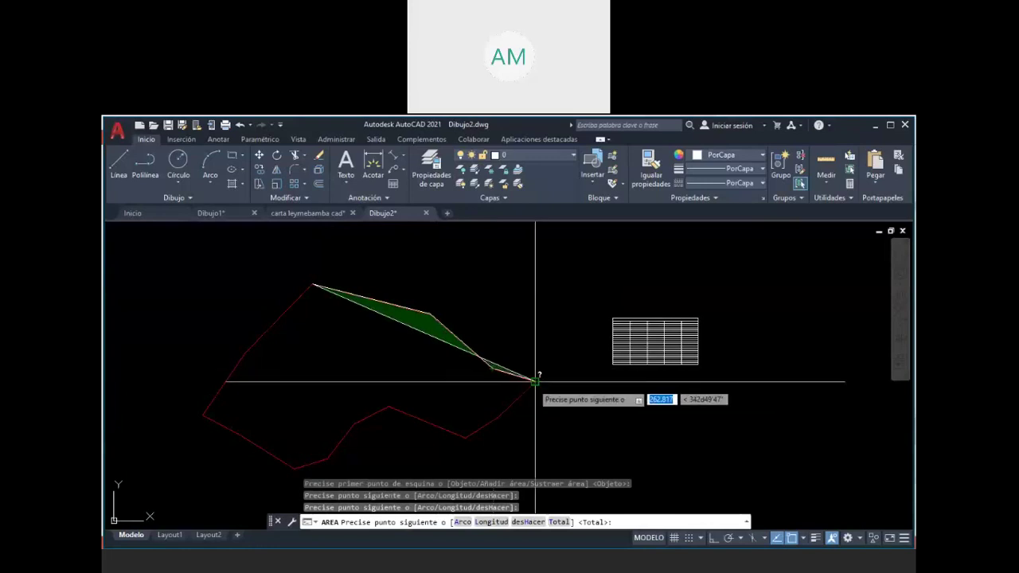
click(535, 381)
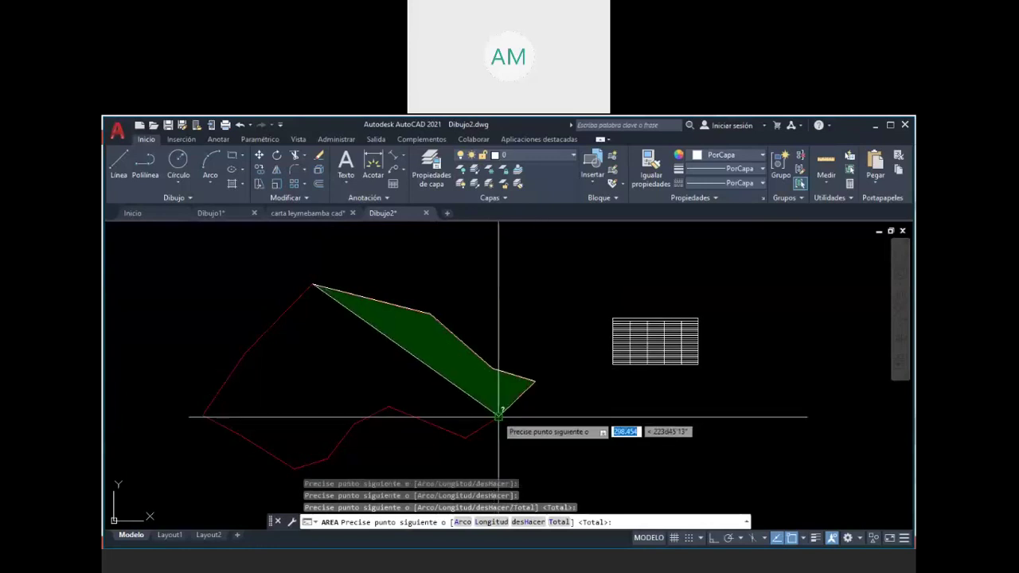
click(498, 416)
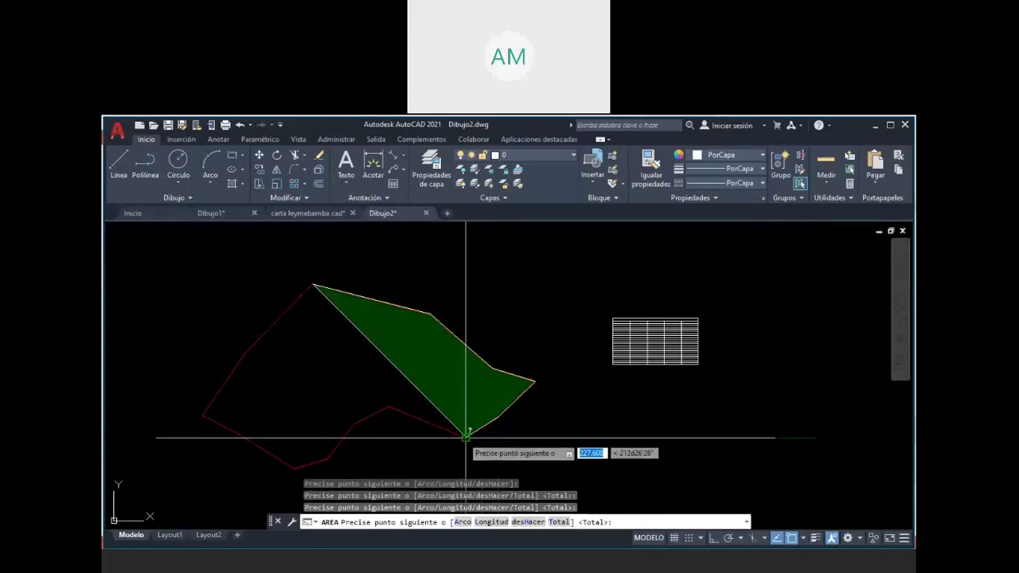
click(466, 437)
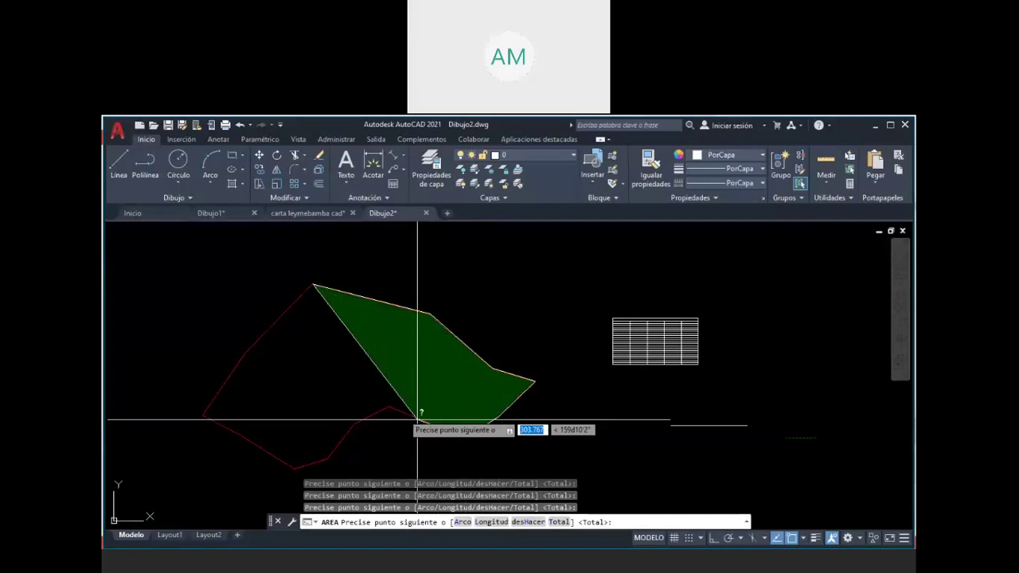
click(388, 407)
click(350, 426)
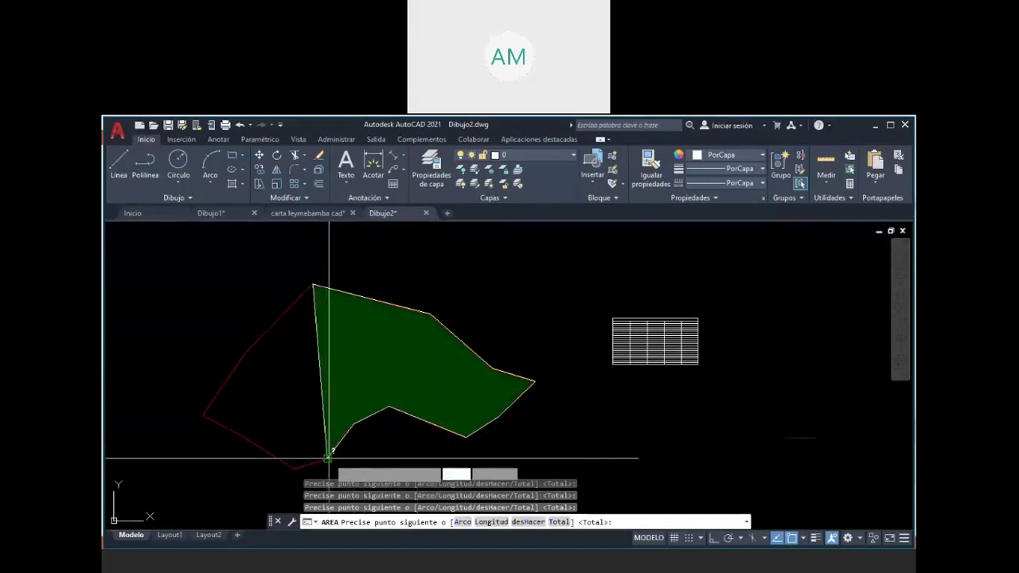
click(329, 458)
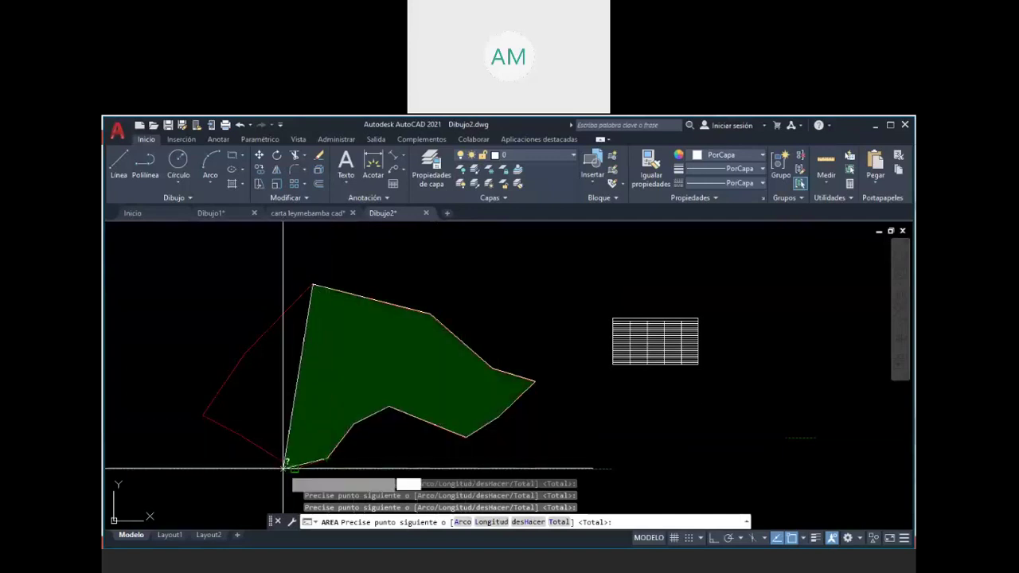
click(284, 468)
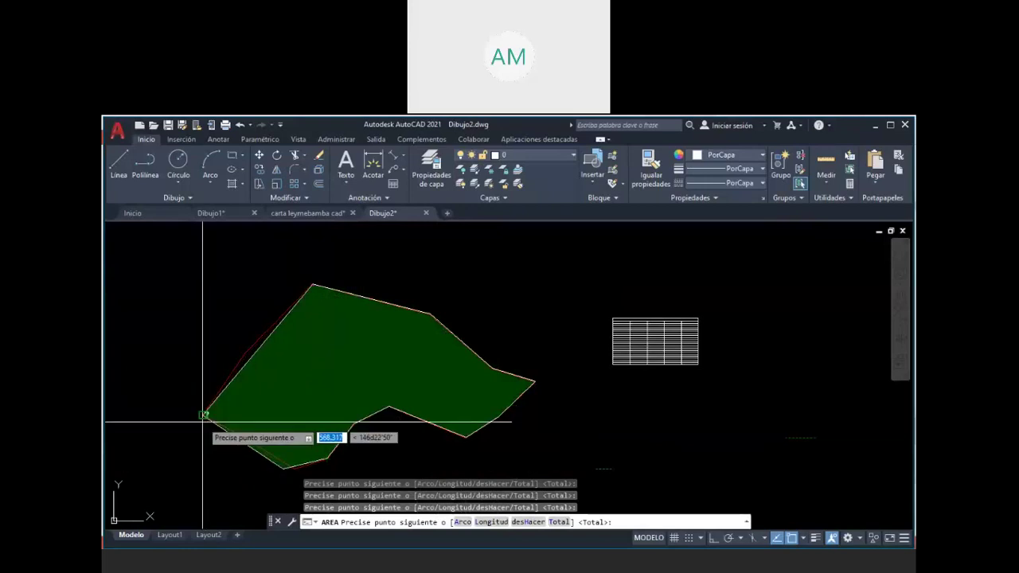
click(204, 415)
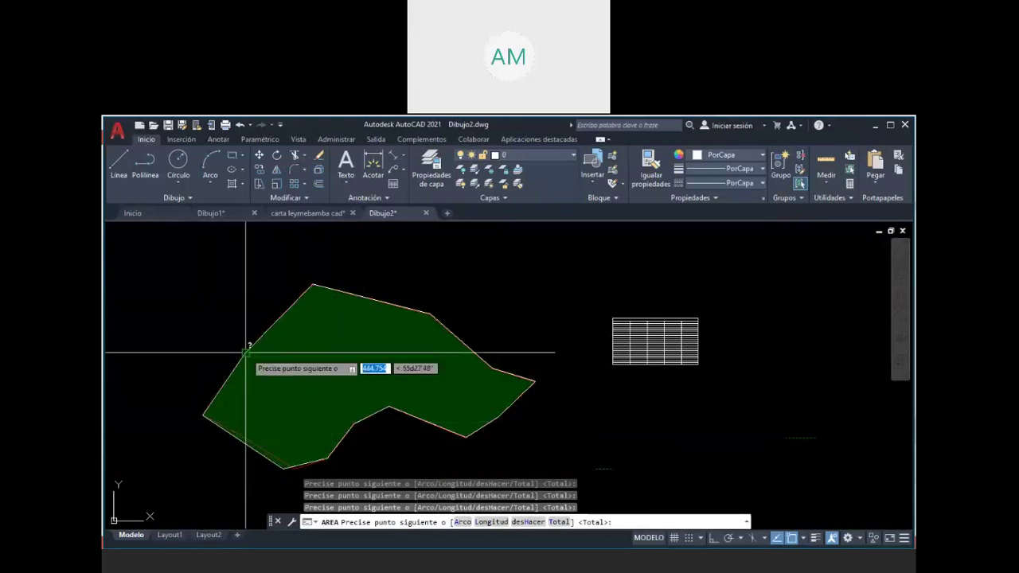
click(246, 352)
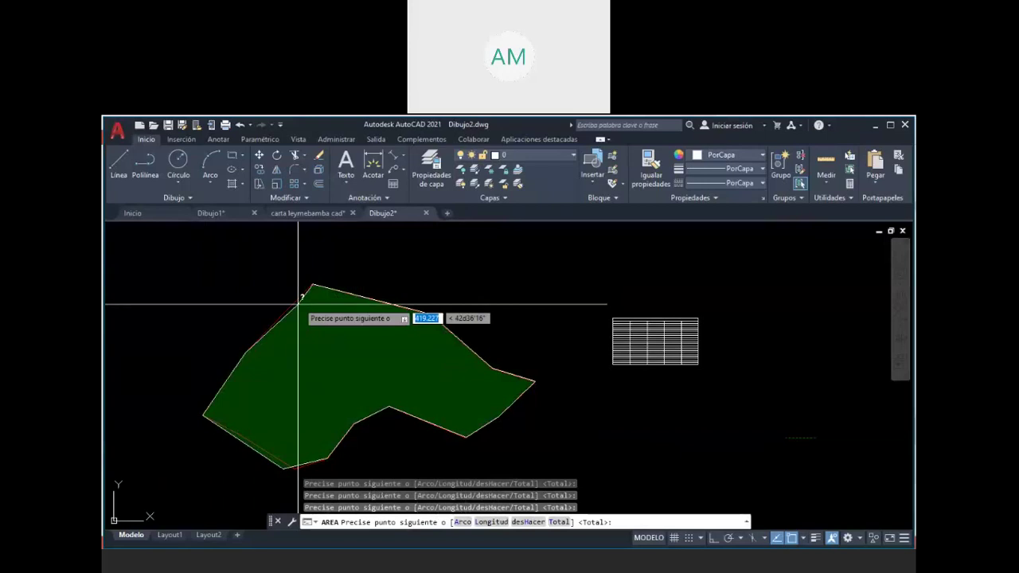
click(312, 283)
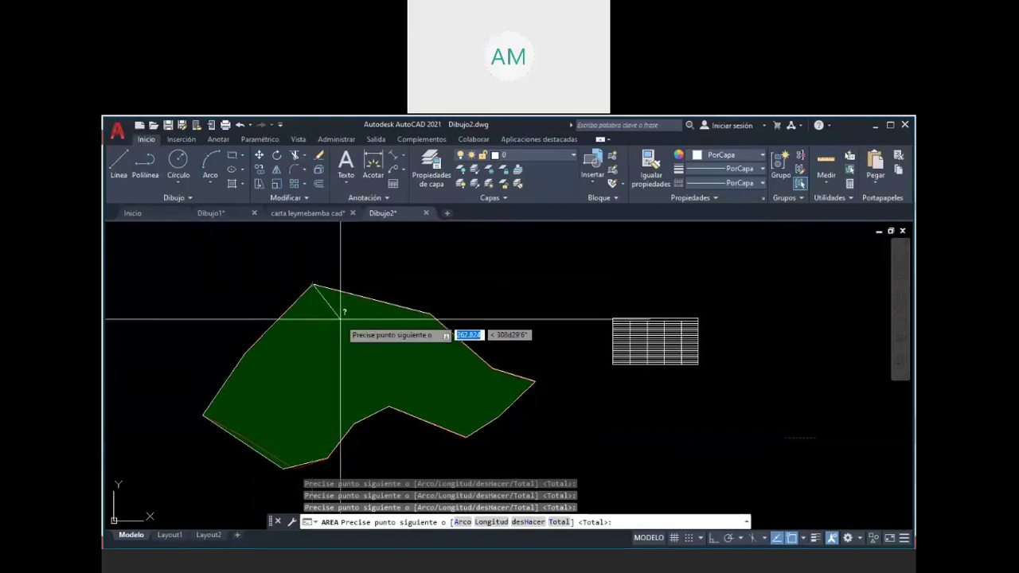
key(Return)
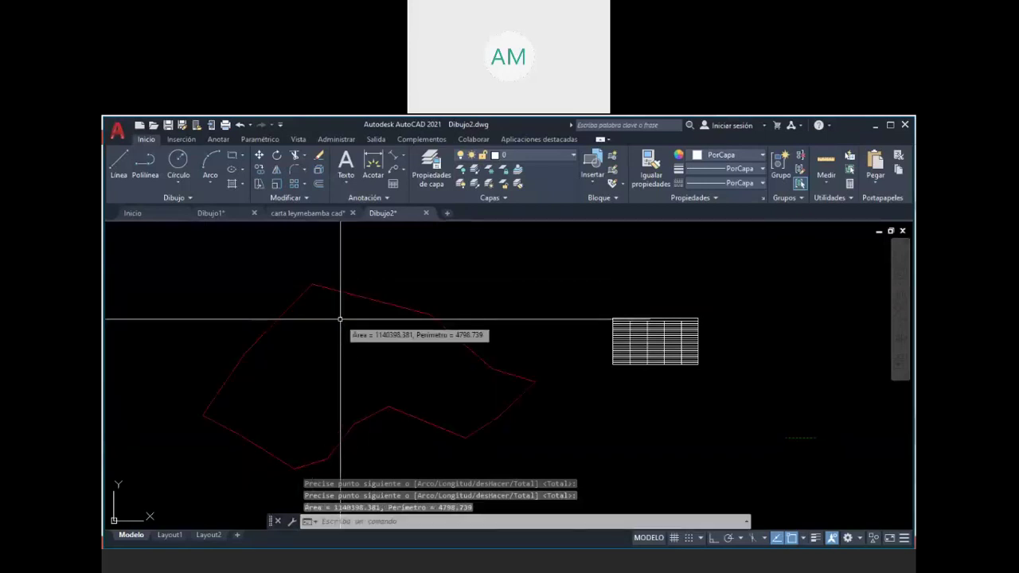